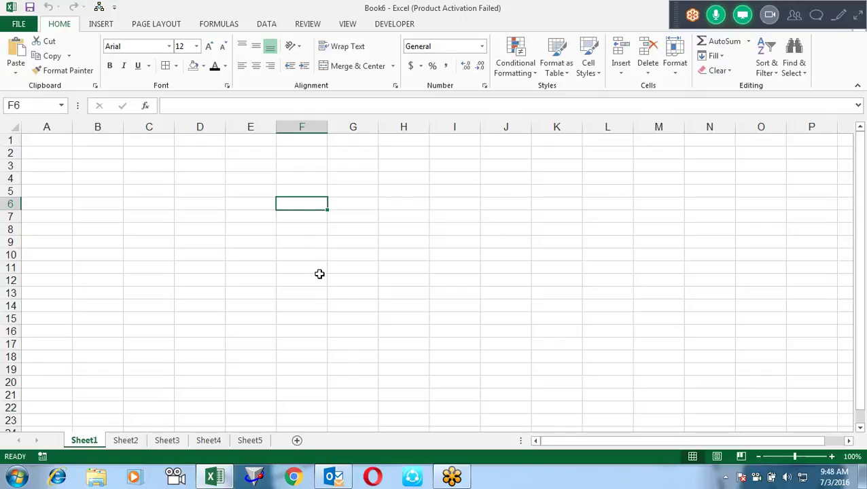
Step: Select cell E11 and cancel an accidental AutoSum formula
left_click(274, 267)
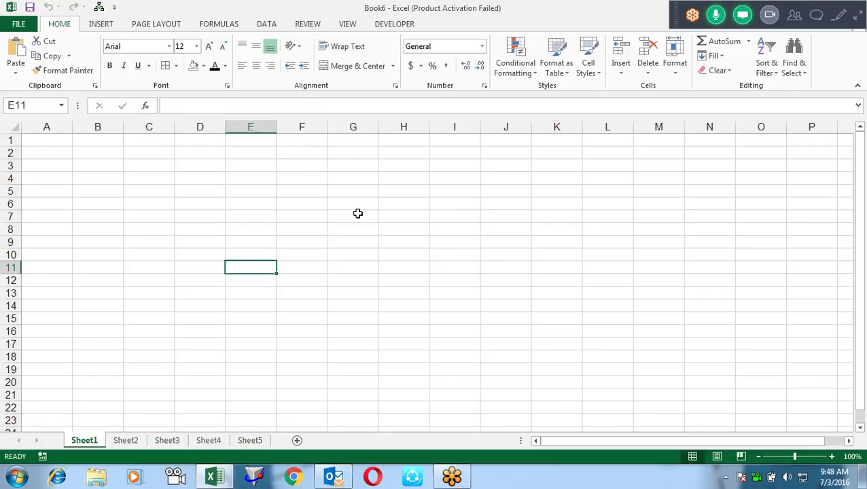
key("alt+equal")
key("Escape")
Step: Open the VBA editor with Alt+F11 and maximize its window
key("alt+F11")
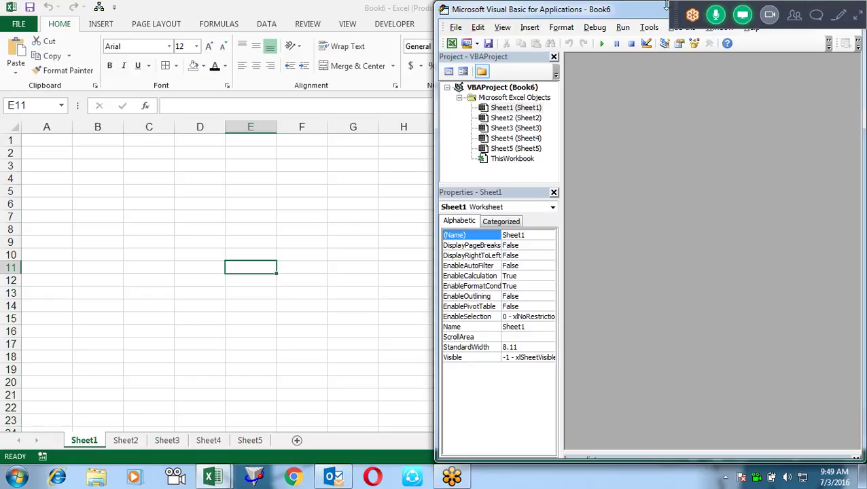
double_click(633, 13)
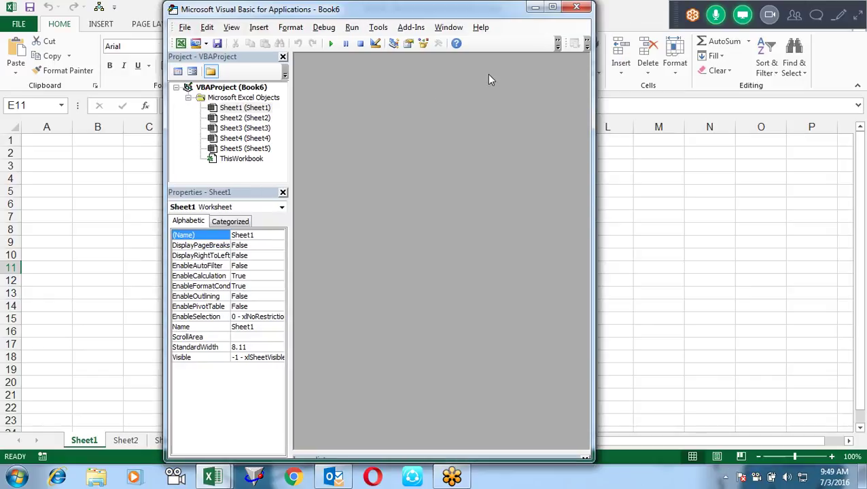
left_click(552, 7)
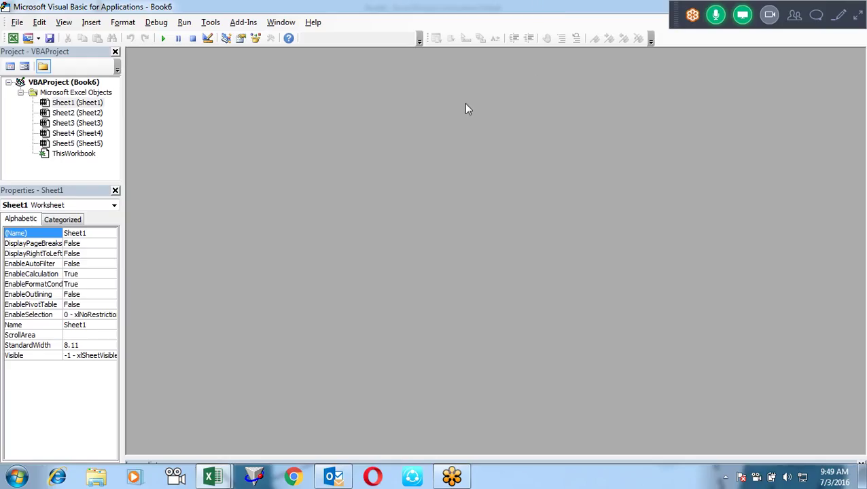
Step: Insert Module1 with an empty Sub loop1() procedure and blank lines inside it
key("alt+i")
type("m")
type("sub")
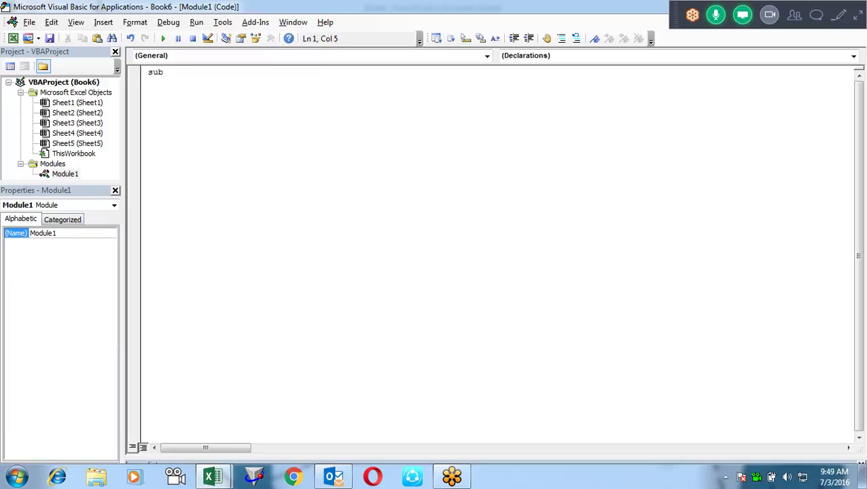
type(" loop1")
key("Return")
key("Return")
key("Return")
key("Return")
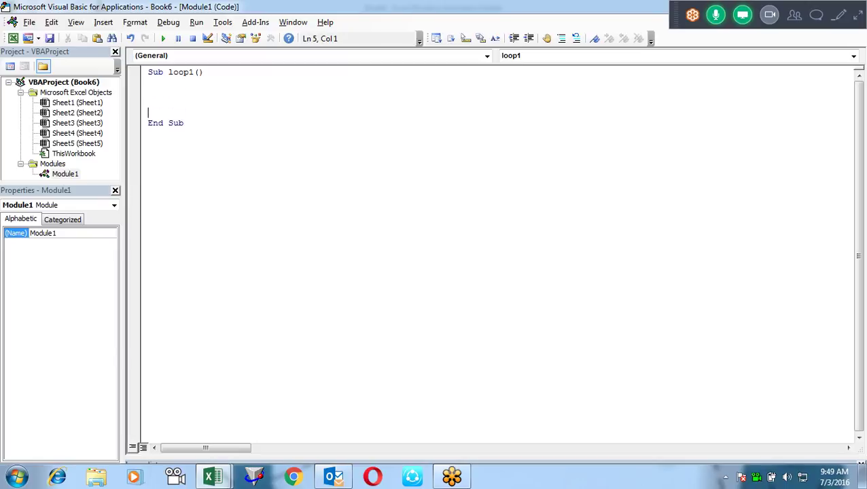
key("Up")
key("Up")
key("Up")
key("Return")
key("Return")
key("Up")
key("Up")
left_click(148, 92)
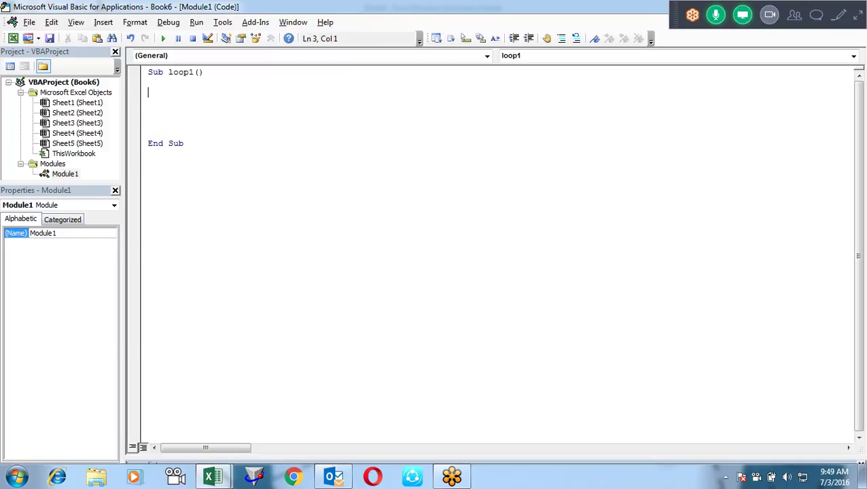
Step: Back in Excel, enter the heading 'Range' in cell A1
key("alt+Tab")
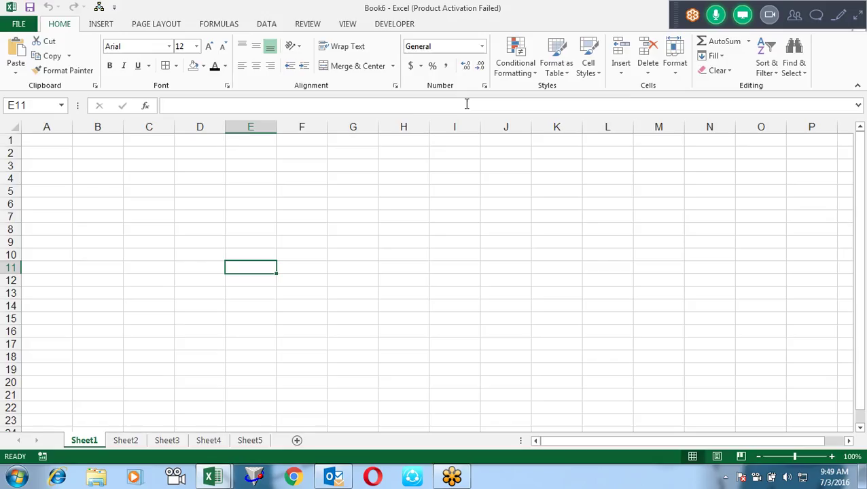
left_click(54, 143)
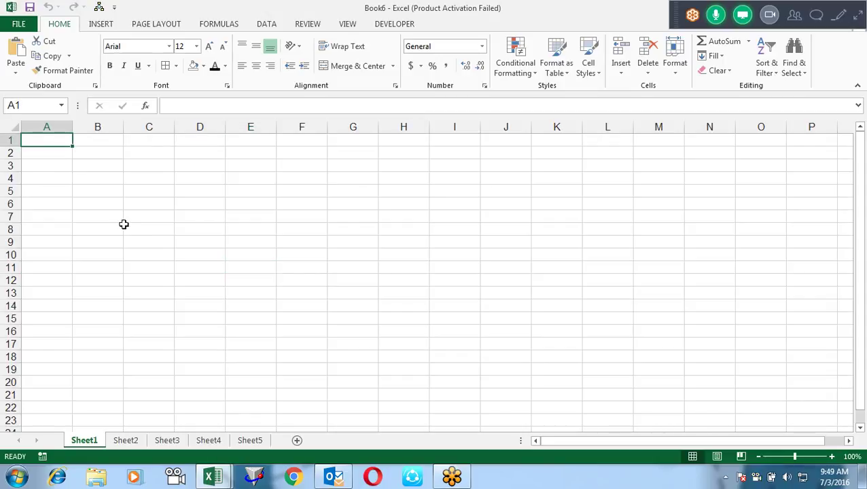
type("Range")
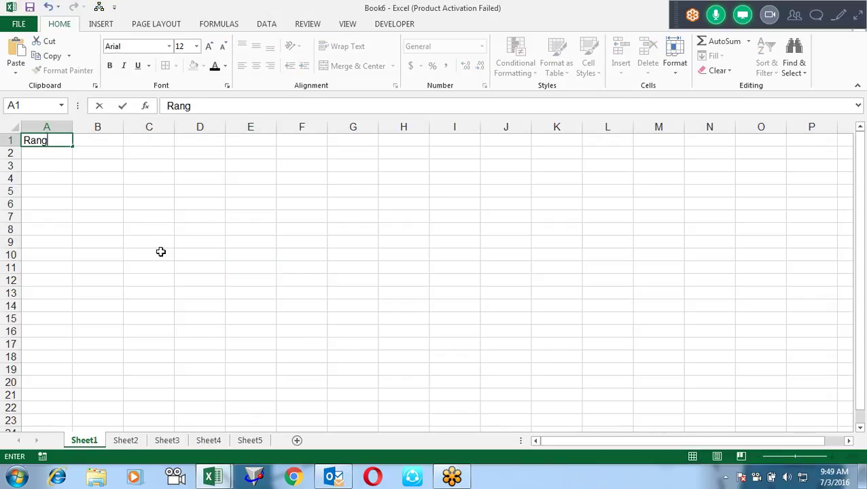
key("Return")
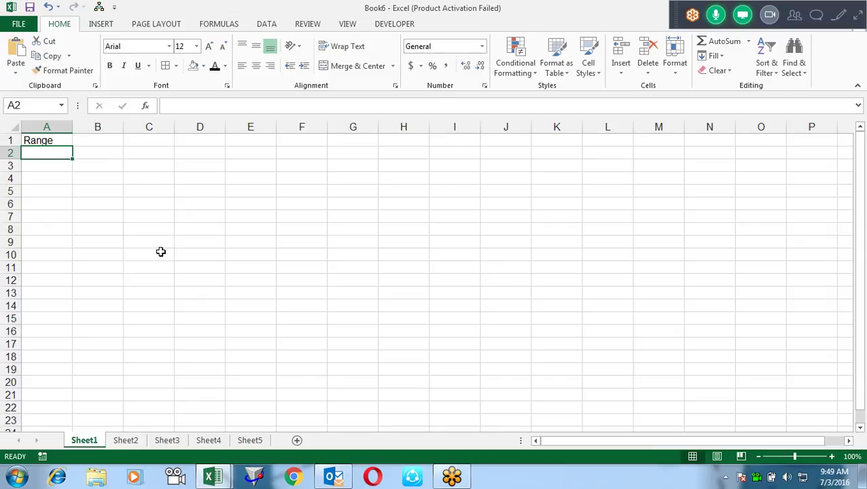
Step: Select A2:A16 and give the cells All Borders
key("shift+Down")
key("shift+Down")
key("shift+Down")
key("shift+Down")
key("shift+Down")
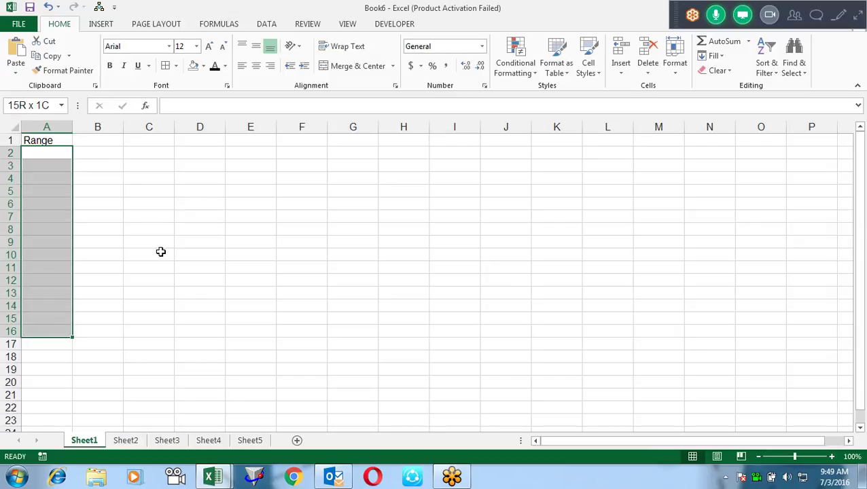
key("alt")
key("h")
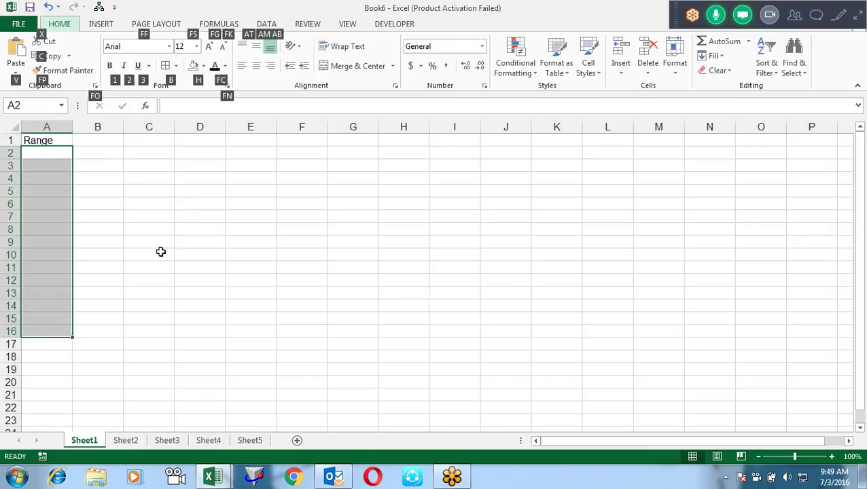
key("b")
key("a")
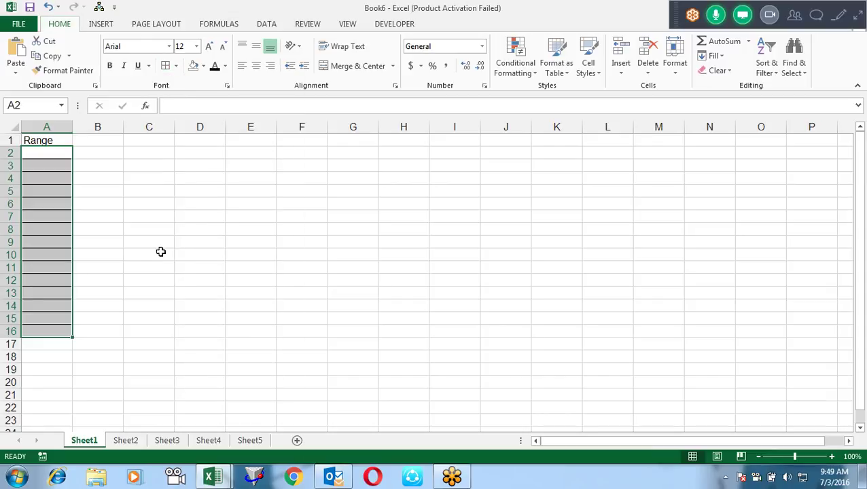
Step: Fill A2:A16 with =RANDBETWEEN(10,90), replacing an earlier mistyped formula
type("=rec")
key("Return")
key("Down")
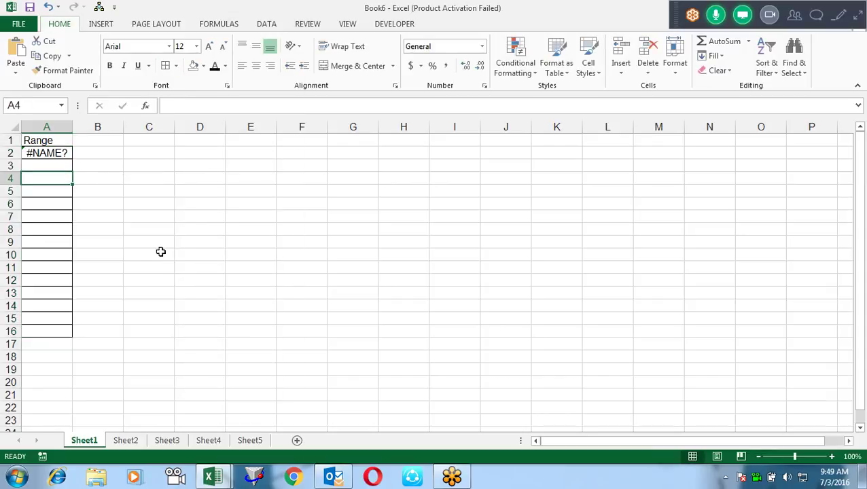
key("Up")
key("Up")
key("shift+Down")
key("shift+Down")
key("shift+Down")
key("shift+Down")
key("shift+Down")
key("shift+Down")
key("shift+Down")
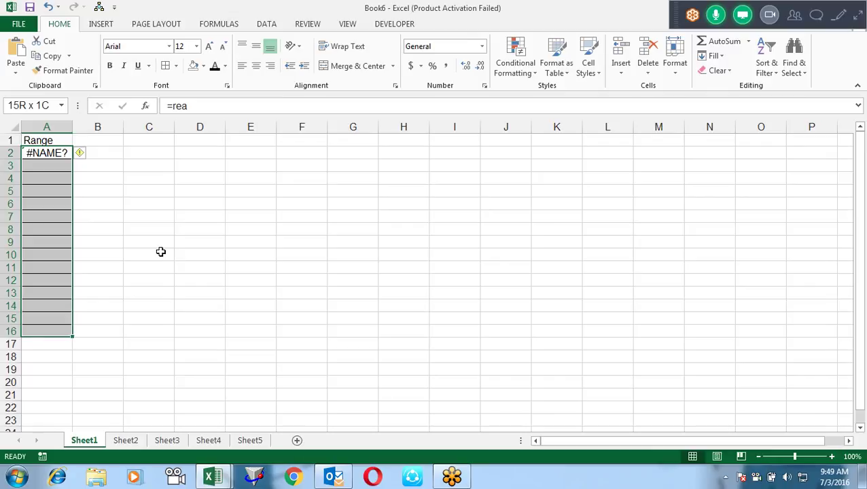
type("=ra")
key("Down")
key("Down")
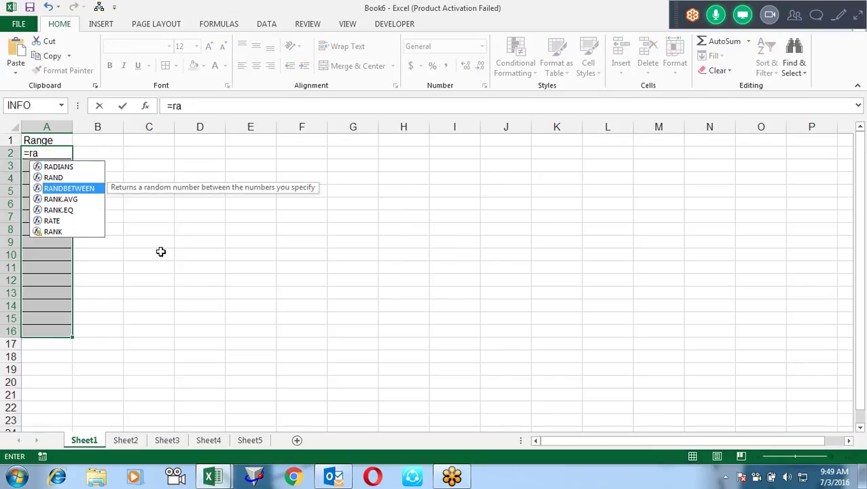
key("Tab")
type("10,90)")
key("ctrl+Return")
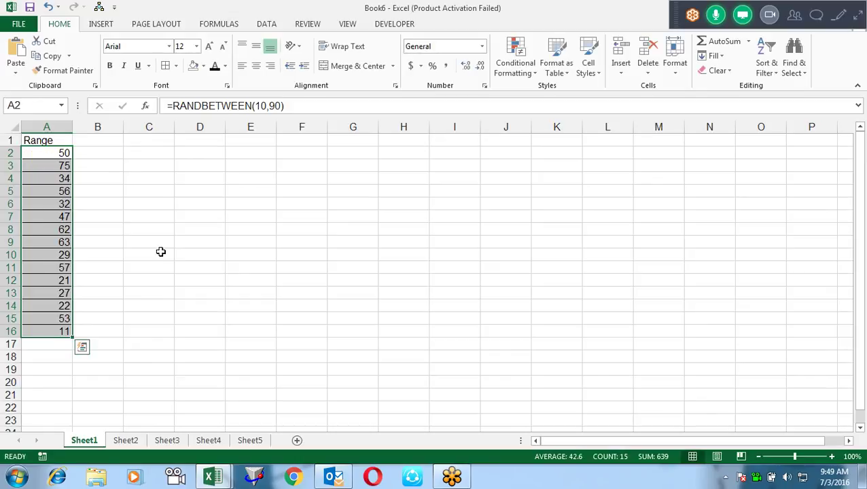
Step: Paste the random numbers back over themselves as fixed values
key("ctrl+c")
key("ctrl+alt+v")
key("v")
key("Return")
key("Escape")
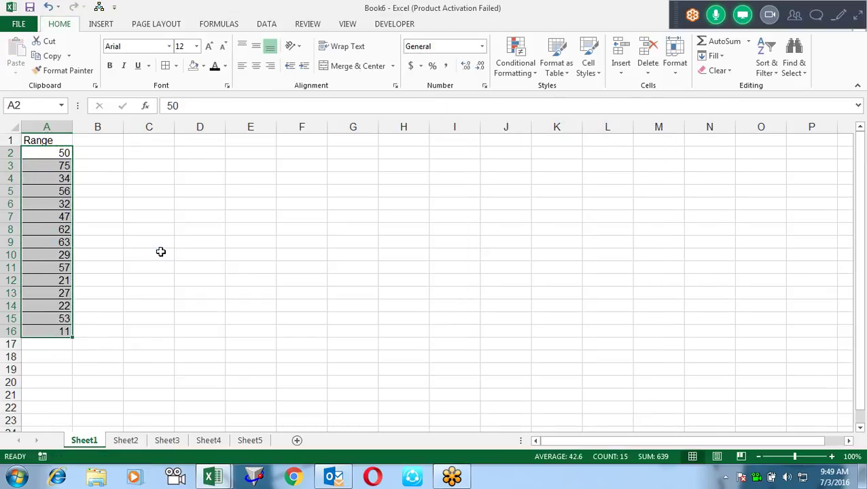
key("Right")
key("Left")
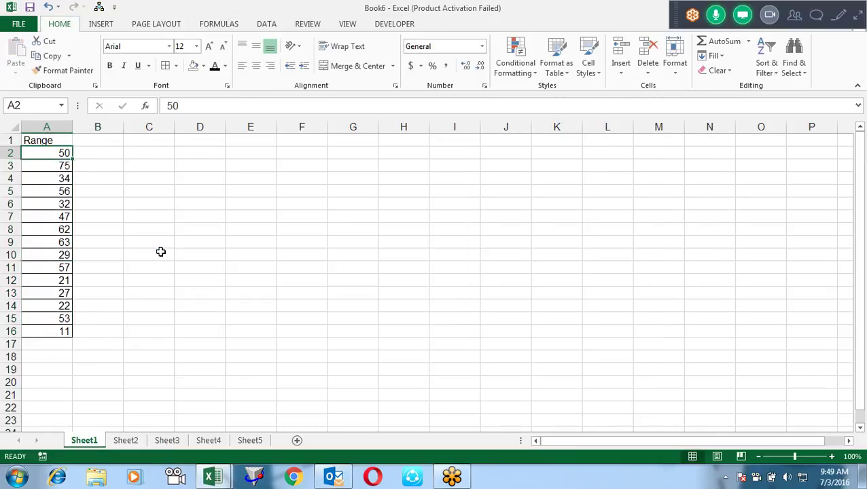
key("Right")
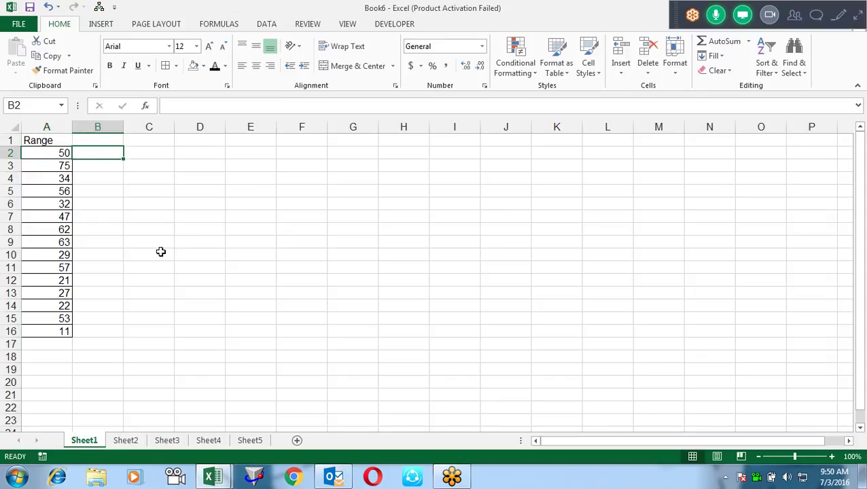
Step: Glance at the loop1 code, then select and review the numbers in A2:A16
key("Left")
key("Right")
key("alt+F11")
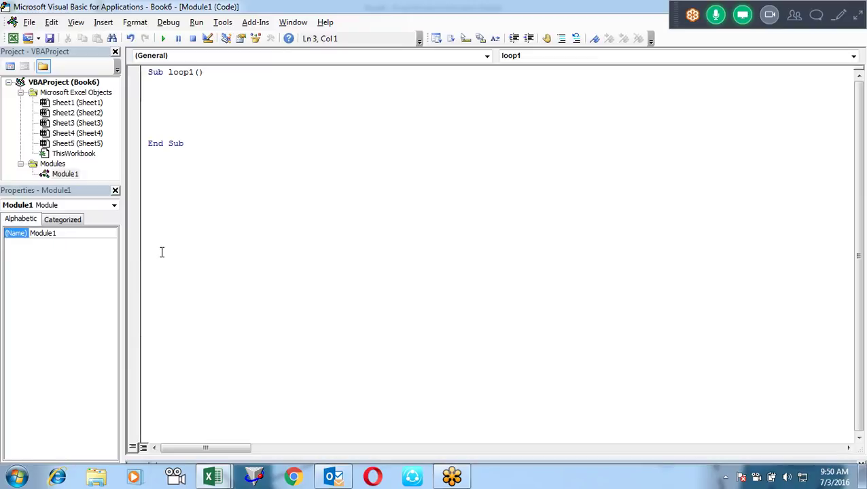
key("alt+F11")
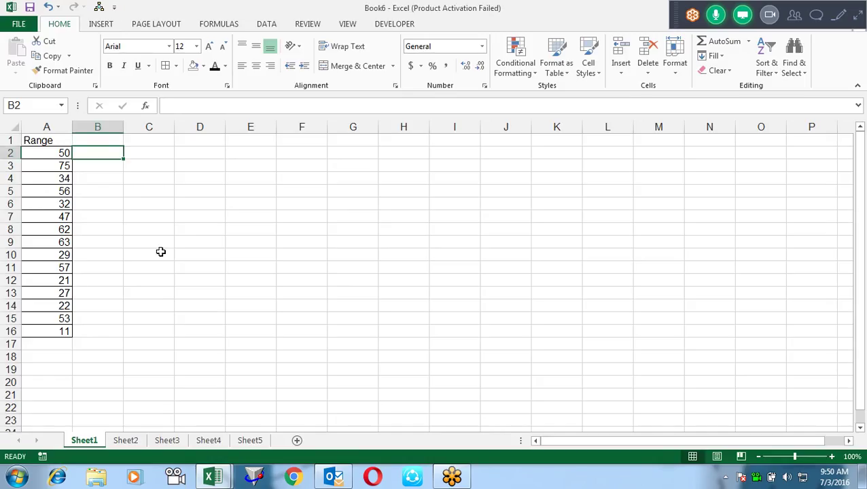
key("Left")
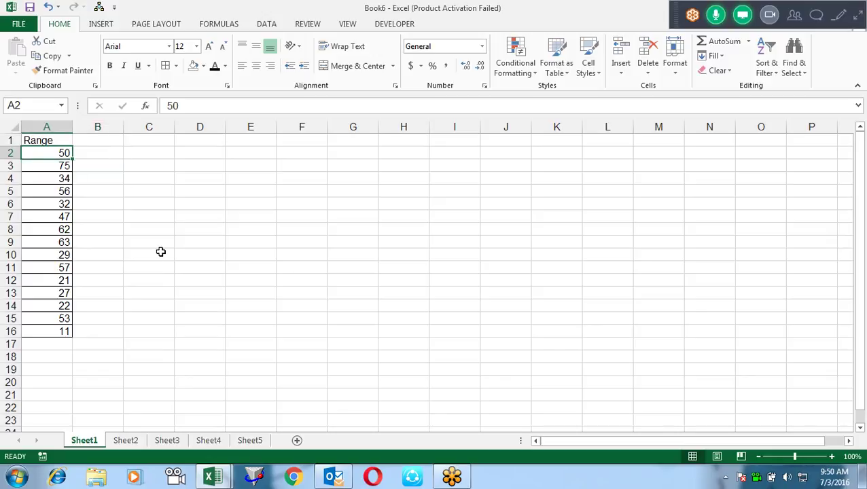
key("shift+Down")
key("shift+Down")
key("shift+Down")
key("shift+Down")
key("shift+Down")
key("shift+Down")
key("shift+Down")
key("shift+Up")
key("shift+Up")
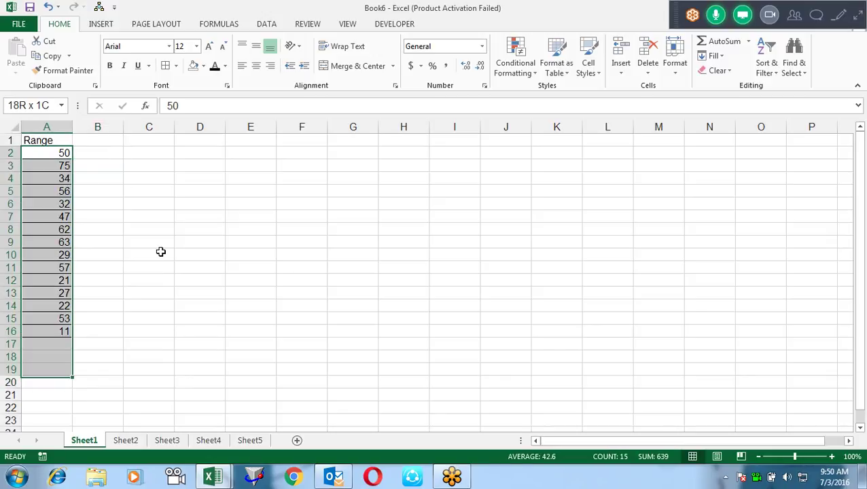
key("shift+Up")
key("shift+Up")
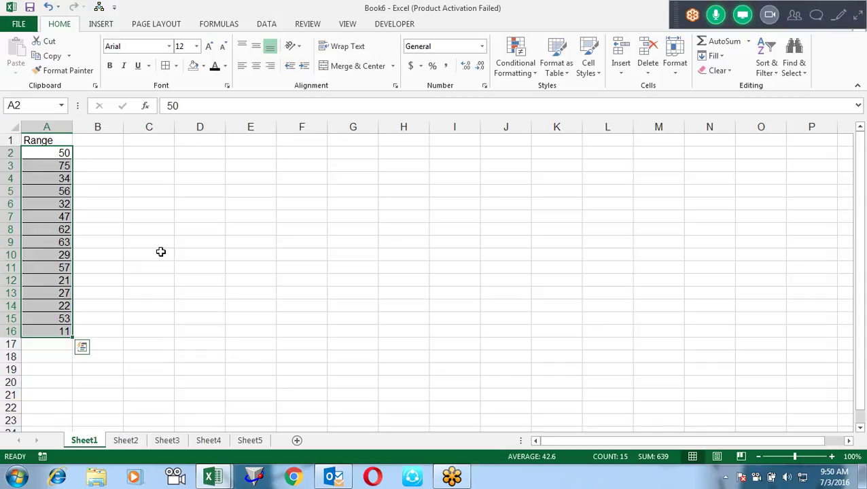
key("Right")
key("Left")
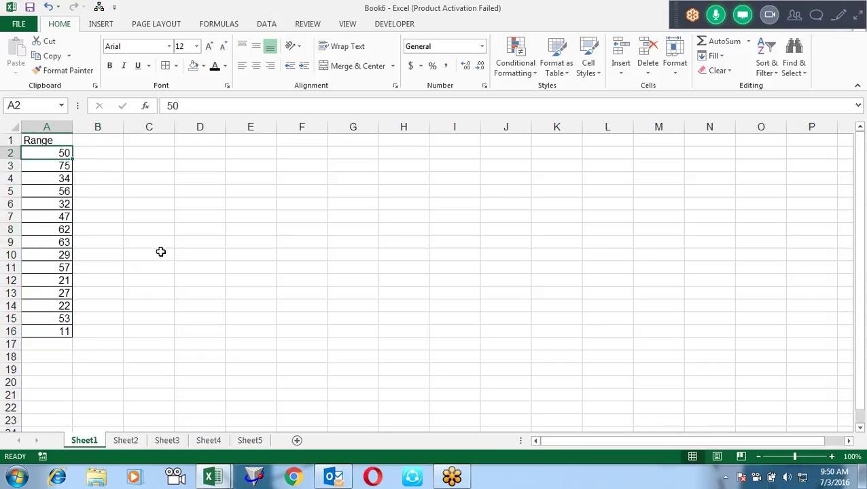
Step: Recheck column A from the Range heading down to A16, then return to loop1
key("alt+F11")
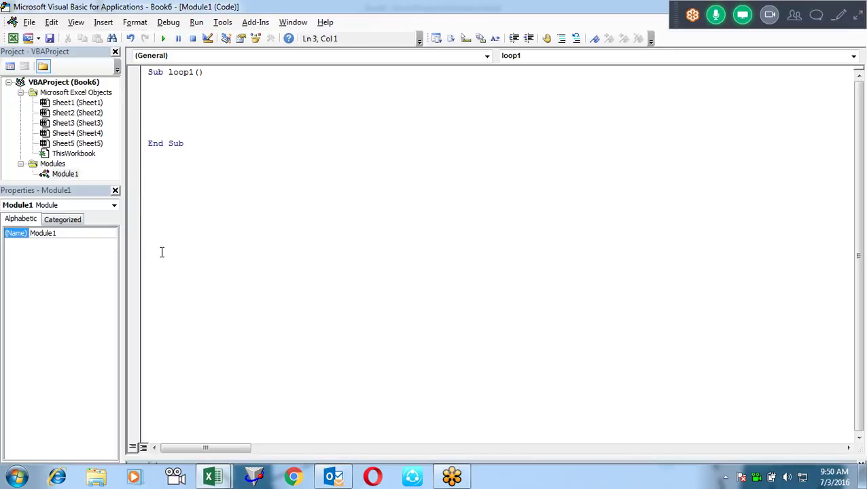
key("alt+F11")
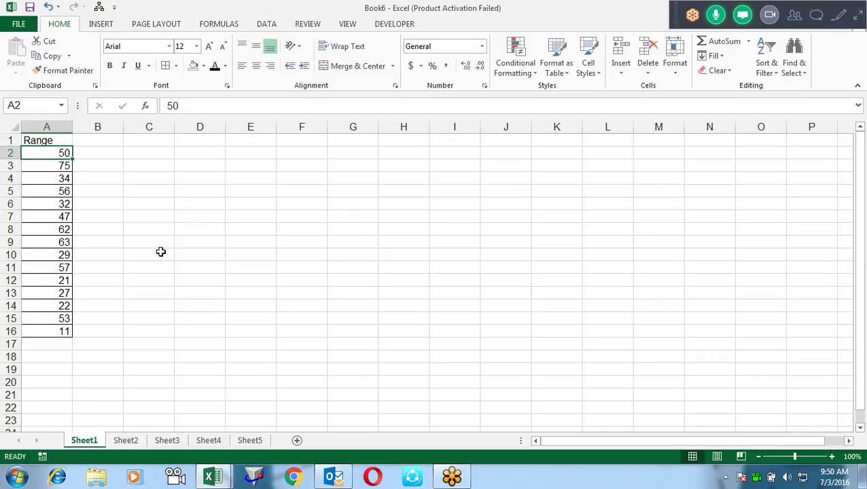
key("Up")
key("Down")
key("ctrl+shift+Down")
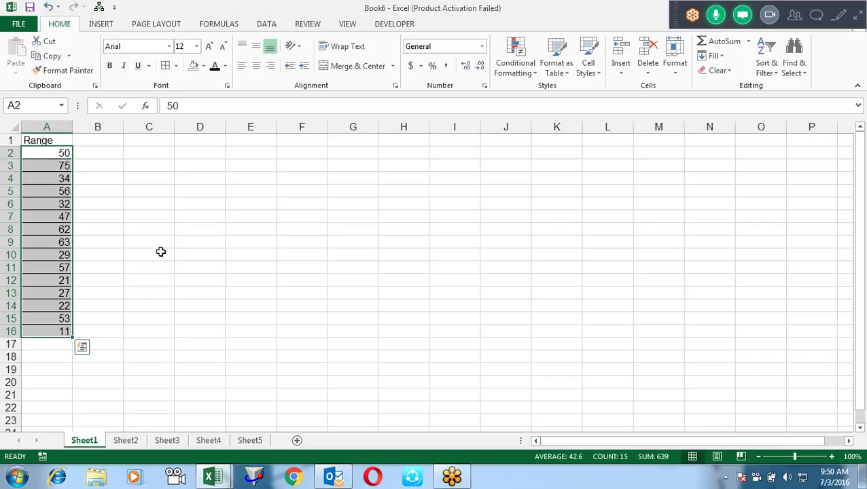
key("Up")
key("Down")
key("alt+F11")
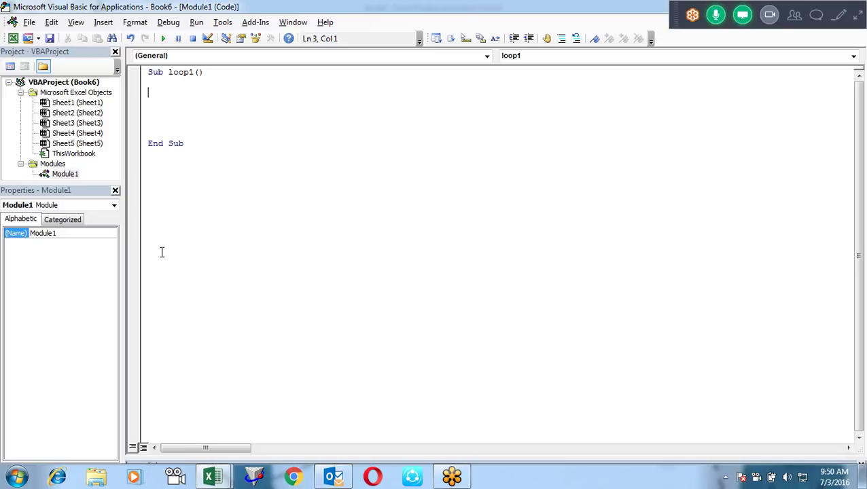
Step: Type a Do…Loop block inside the loop1 macro
type("do")
key("Return")
key("Return")
key("Return")
key("Return")
type("Loop")
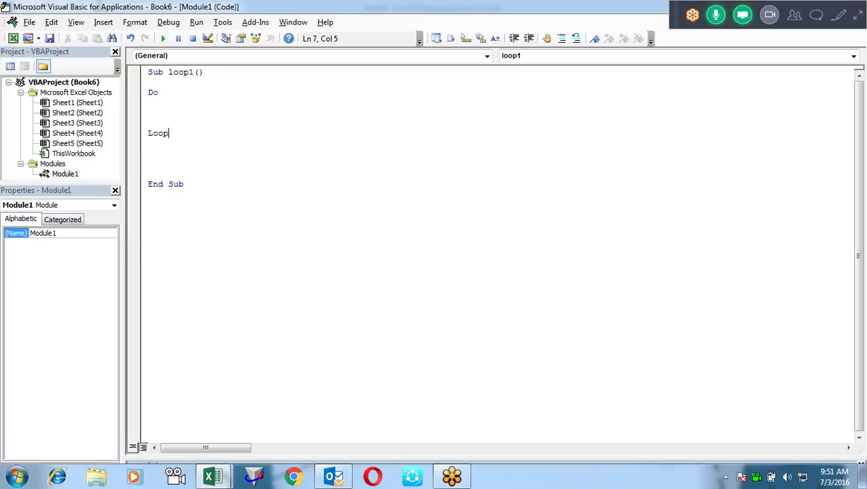
Step: Insert blank lines above the Do line for declarations
key("Up")
key("Up")
key("Up")
key("Up")
key("Up")
left_click(158, 92)
key("Down")
key("Down")
key("Down")
key("Down")
key("Down")
key("Left")
key("Up")
key("Up")
key("Up")
key("Up")
key("Left")
key("Left")
key("Return")
key("Return")
key("Up")
key("Up")
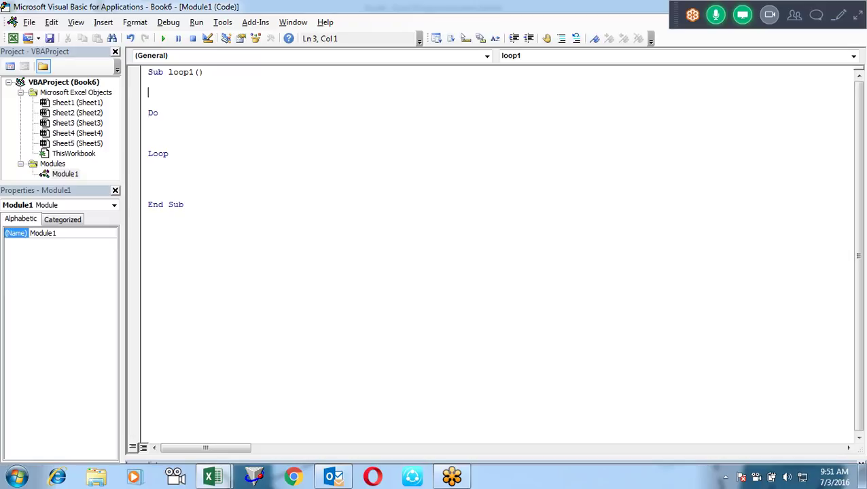
key("Down")
key("Down")
key("Down")
key("Up")
key("Up")
key("Up")
key("Up")
Step: Declare Dim lrow As Long at the top of loop1
type("dim l")
key("BackSpace")
type("i as ")
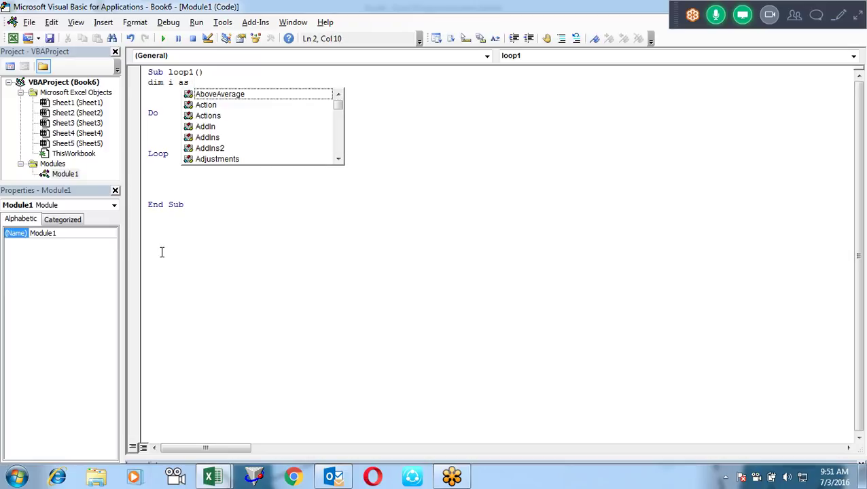
type("long")
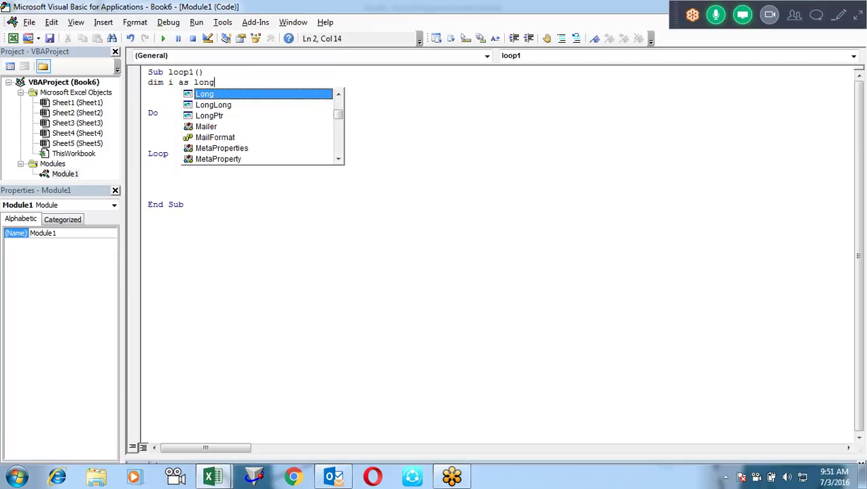
key("Return")
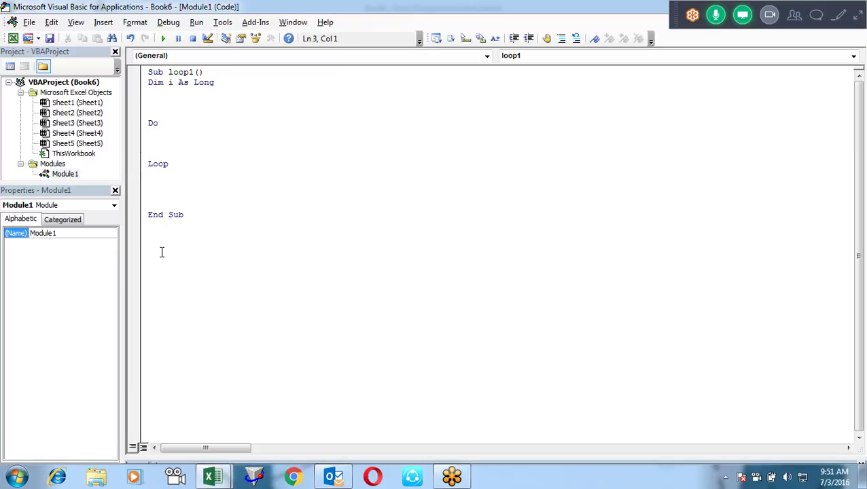
key("Up")
key("Right")
key("Right")
key("Right")
key("Right")
key("Delete")
type("l")
type("row")
key("Down")
key("Down")
Step: Set lrow = Range("A65000").End(xlUp).Row, then return to the worksheet
type("lrow=Range(\"A65000\"")
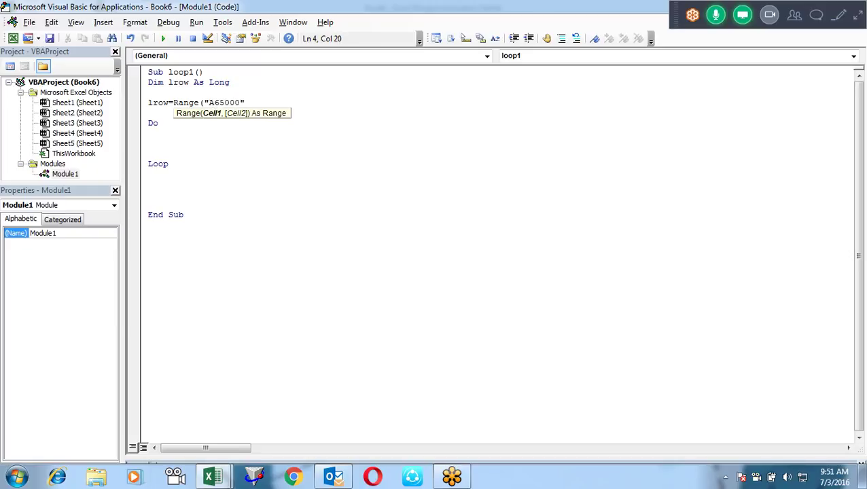
type(").end")
key("Tab")
type("(x")
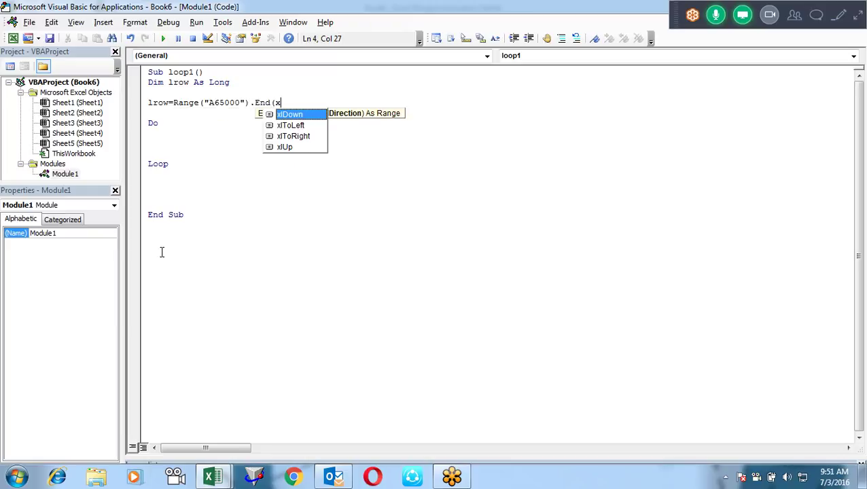
type("lu")
key("Tab")
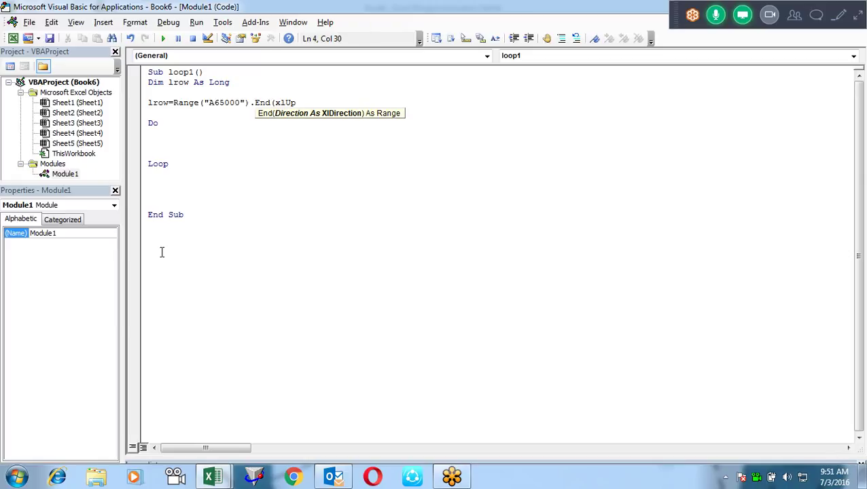
type(").ro")
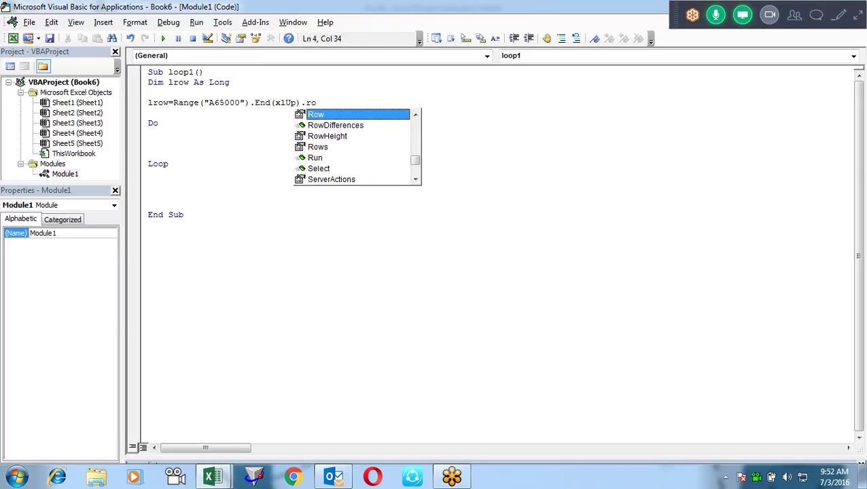
double_click(303, 115)
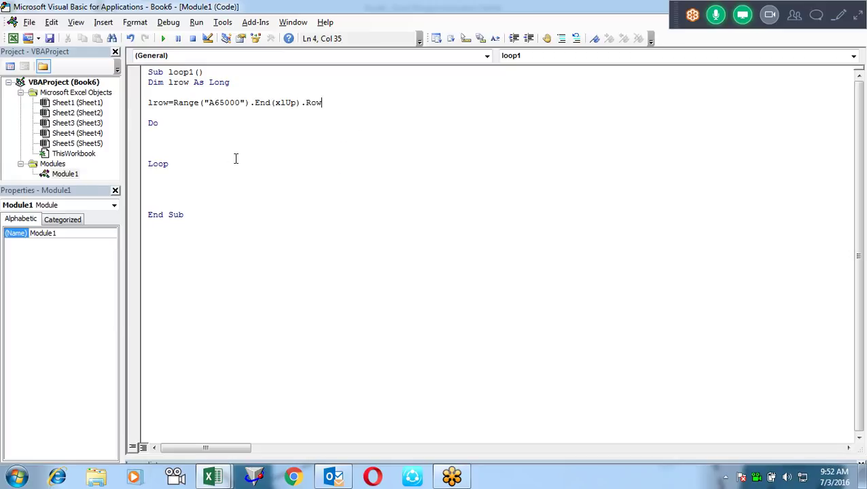
key("alt+F11")
Step: Confirm with Ctrl+Up from A22 that the Range data ends at row 16
left_click(40, 409)
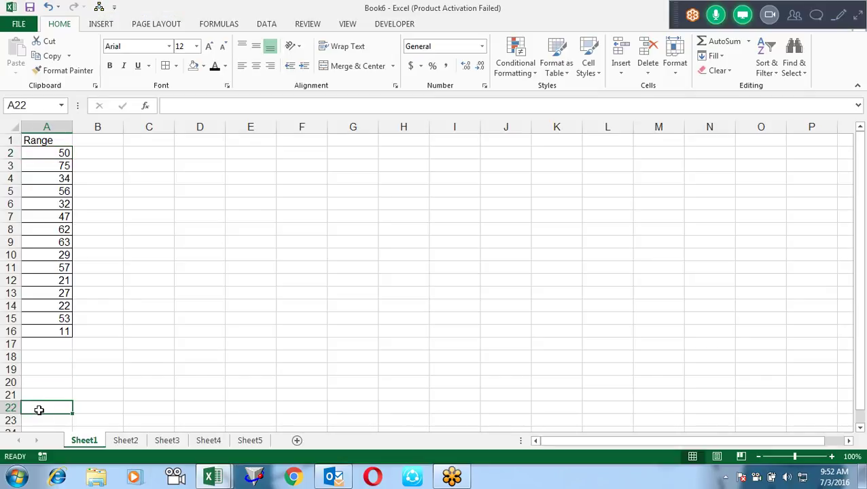
key("ctrl+Up")
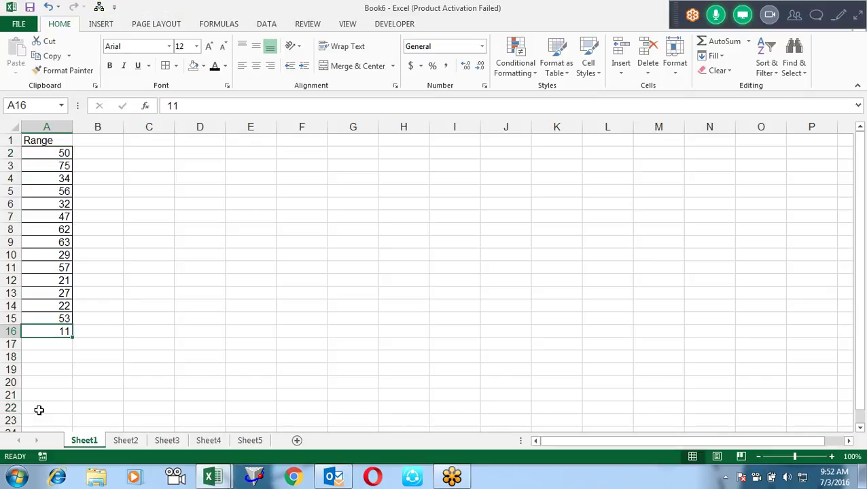
key("alt+F11")
key("Down")
key("Down")
key("Down")
key("Up")
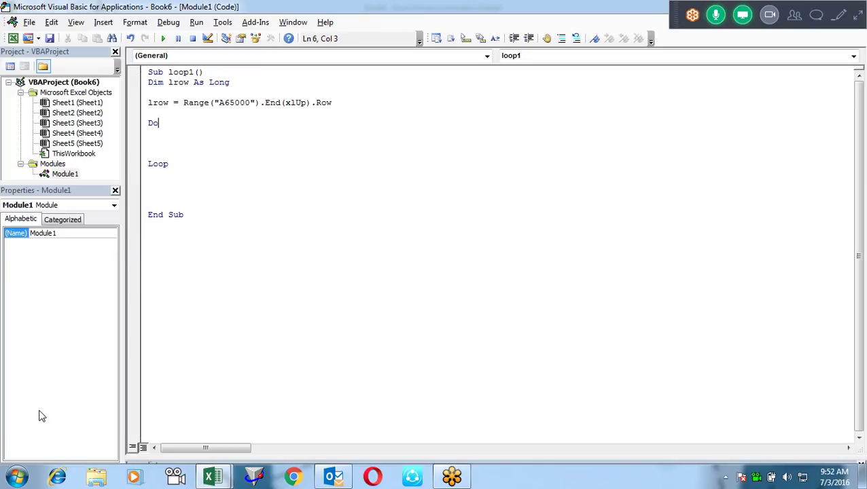
key("alt+F11")
key("Up")
key("Up")
key("Up")
key("Up")
key("Up")
key("Up")
key("Up")
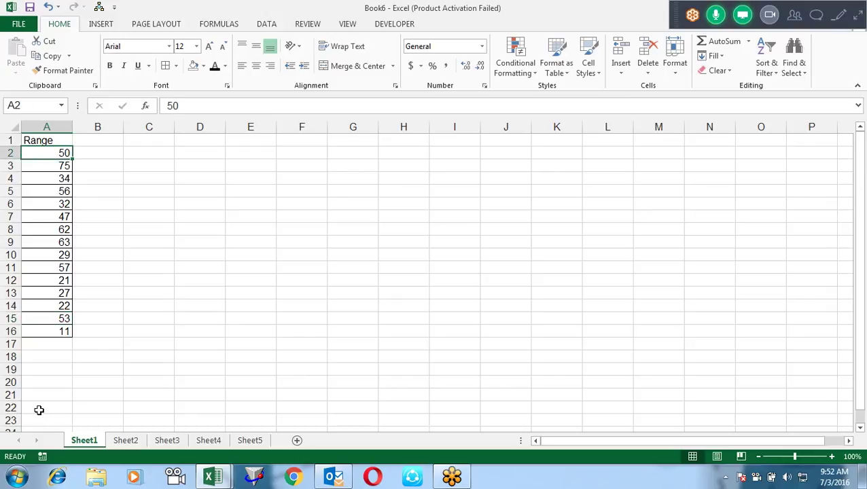
key("Down")
key("Down")
key("Down")
key("Down")
key("Down")
key("Up")
key("Up")
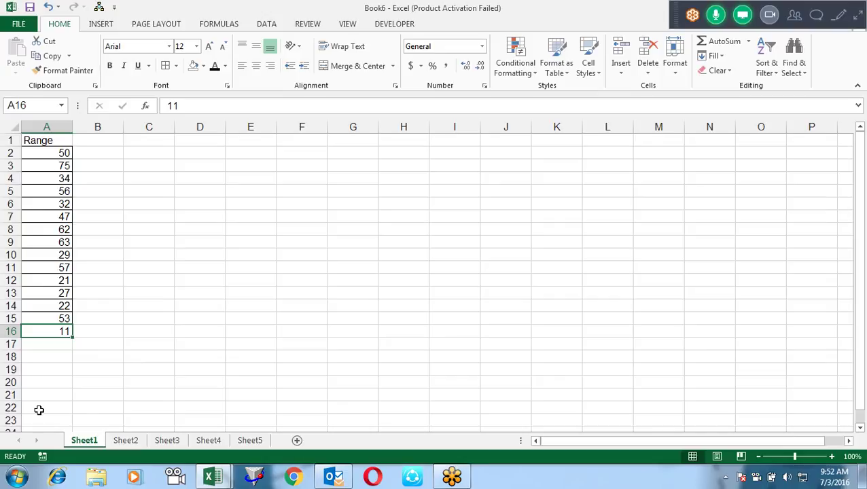
Step: Back in the code, type 'while lrow>' after Do
key("alt+F11")
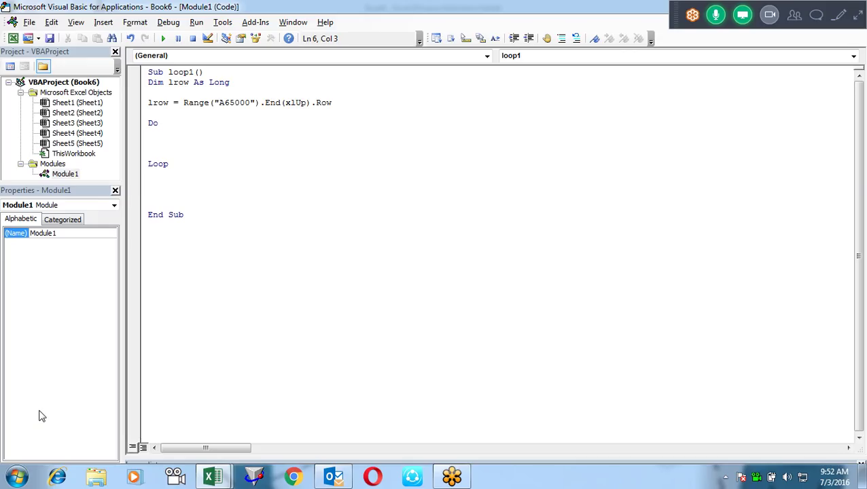
type("whil")
key("BackSpace")
type("le")
type(" lrow")
type(">")
Step: Remove the partial condition and add Dim i As Long and i = 2 above Do
key("BackSpace")
key("BackSpace")
key("BackSpace")
key("BackSpace")
key("BackSpace")
key("BackSpace")
key("BackSpace")
key("BackSpace")
key("BackSpace")
key("BackSpace")
left_click(148, 112)
key("Return")
key("Return")
left_click(148, 122)
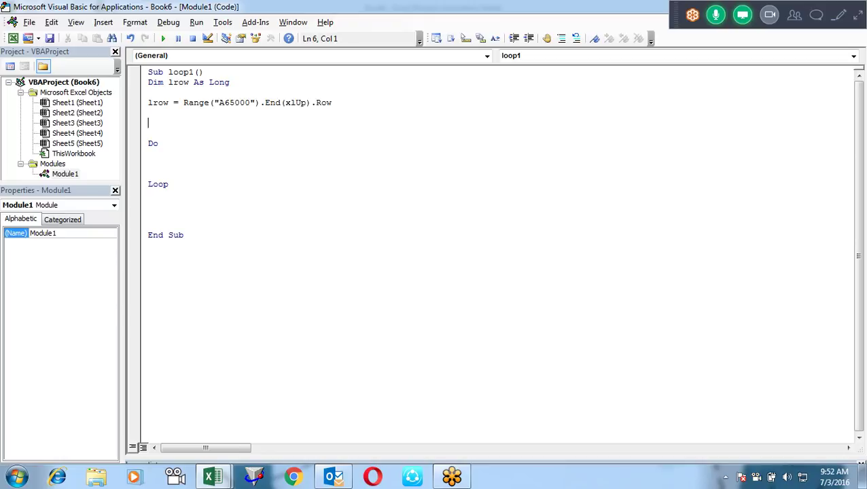
type("dim i as lon")
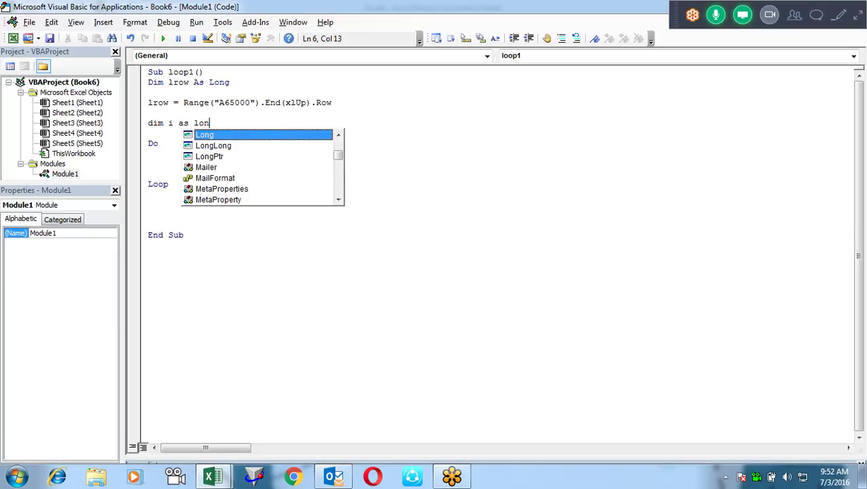
key("Return")
type("i = ")
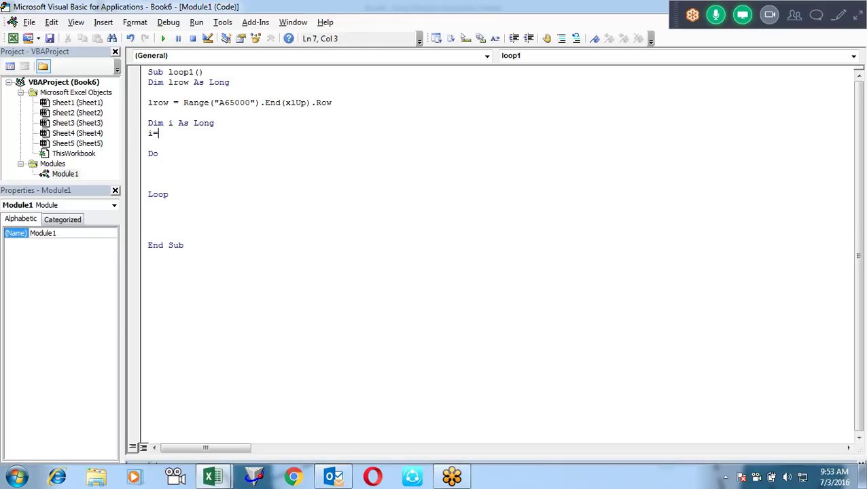
type("2")
key("Return")
Step: Add an indented i = i + 1 line inside the loop and type 'while lrow>i'
key("Down")
key("End")
key("Down")
key("Up")
key("Down")
key("Down")
key("Down")
key("Tab")
type("i ")
type("= i ")
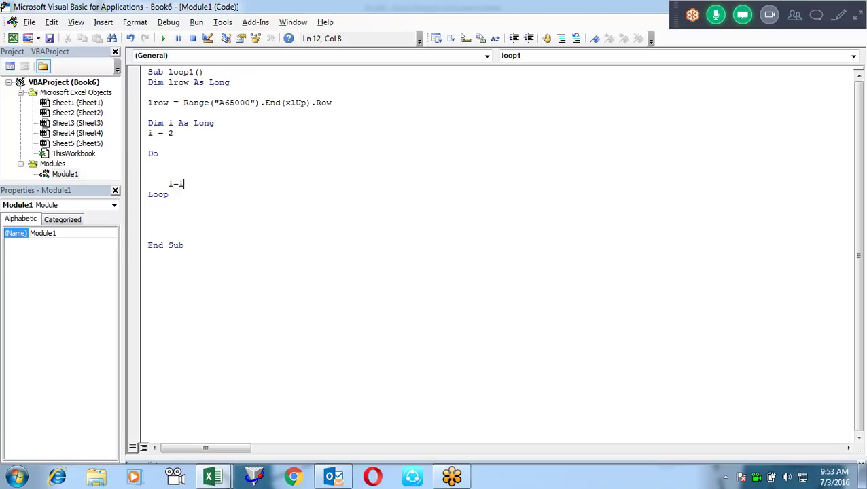
type("+ 1")
key("Down")
key("Up")
key("Up")
key("Up")
key("Up")
key("Up")
key("Down")
key("Down")
key("Up")
type("while ")
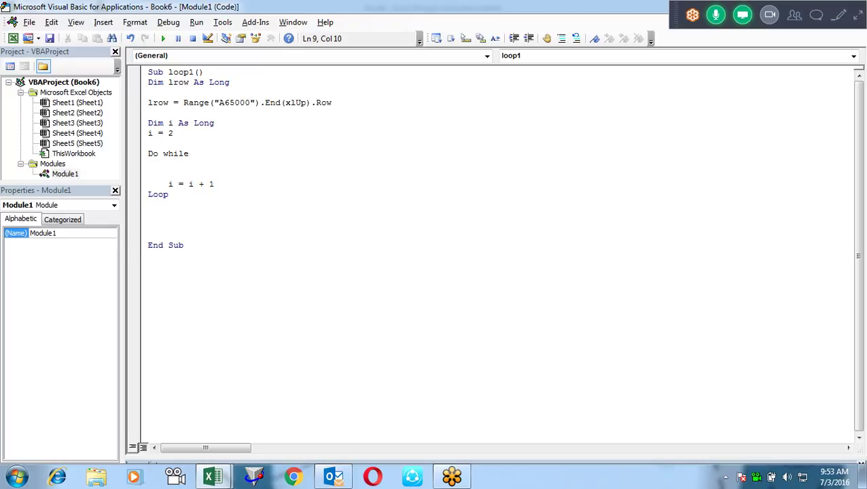
type("lrow>")
type("i")
Step: Replace the > in the loop condition with <, giving 'Do While lrow < i'
key("Return")
left_click(235, 154)
left_click_drag(235, 153, 161, 154)
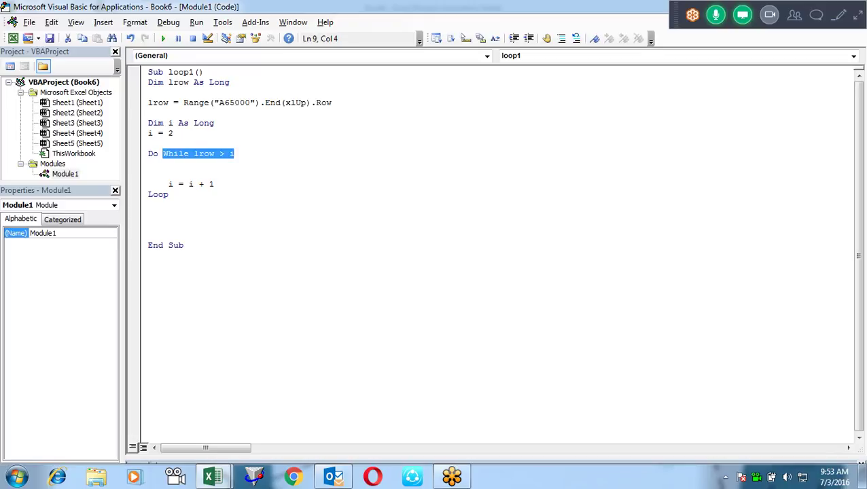
left_click(236, 154)
key("Left")
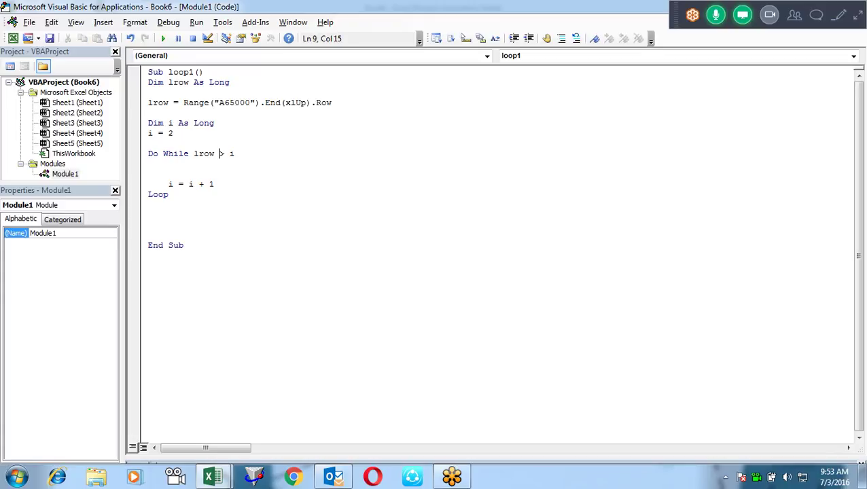
key("BackSpace")
type("<")
left_click(148, 164)
left_click_drag(243, 154, 194, 153)
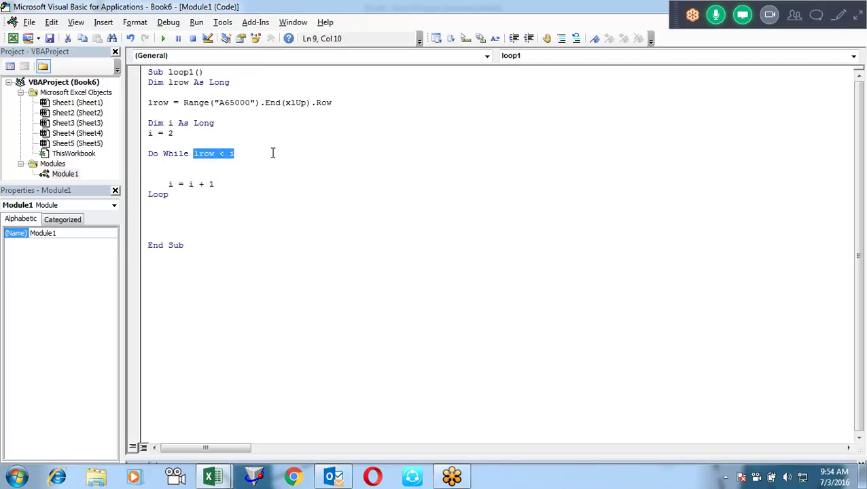
left_click(263, 165)
Step: Add an If Range("A" & i).Value > 50 Then … End If block inside the loop
key("Return")
key("Up")
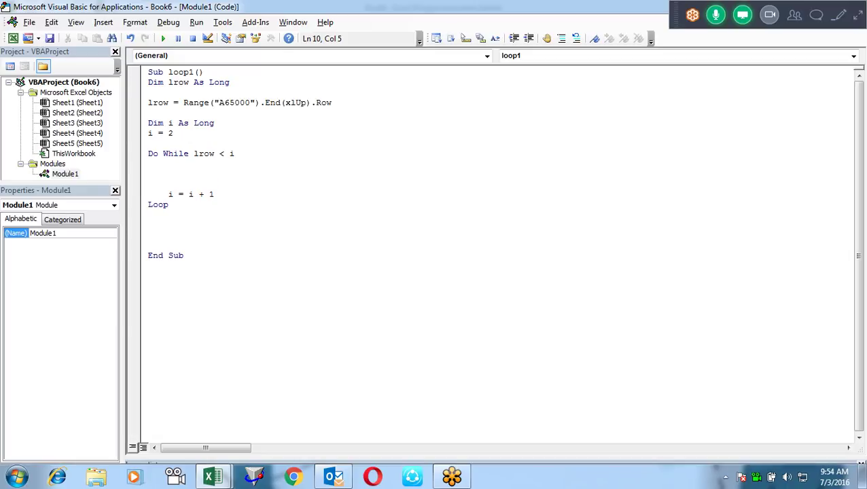
type("Range(\"A")
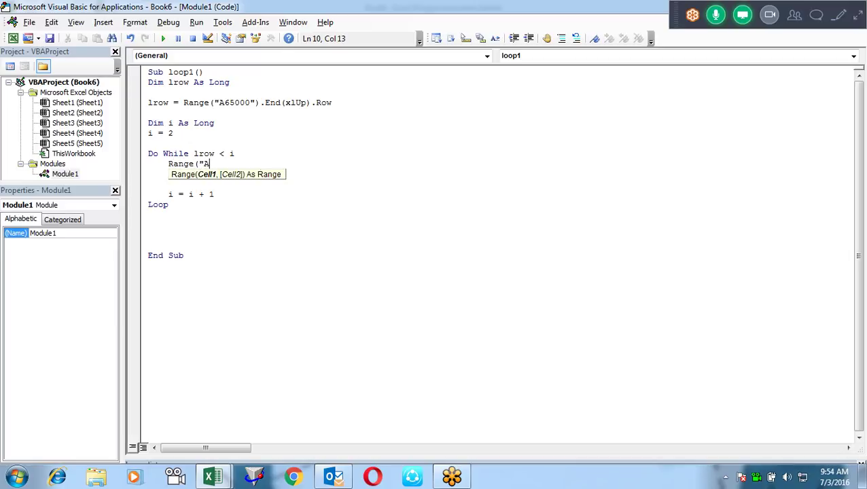
type("\"&i")
type(")")
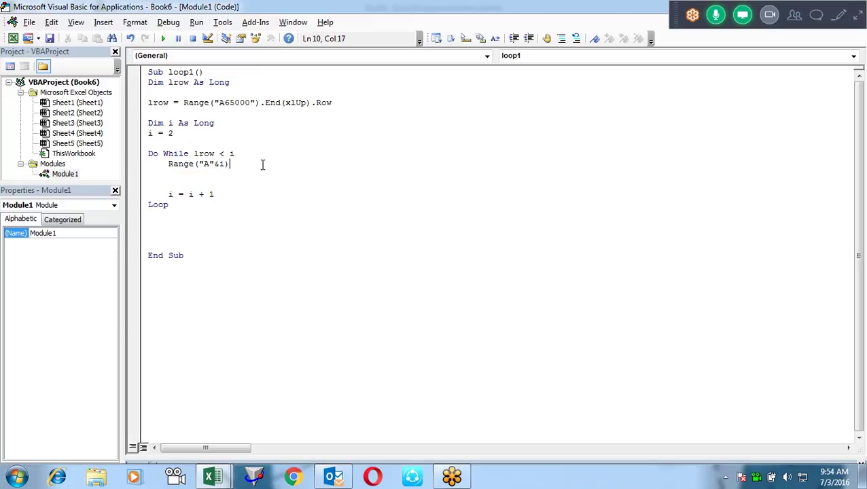
type(".")
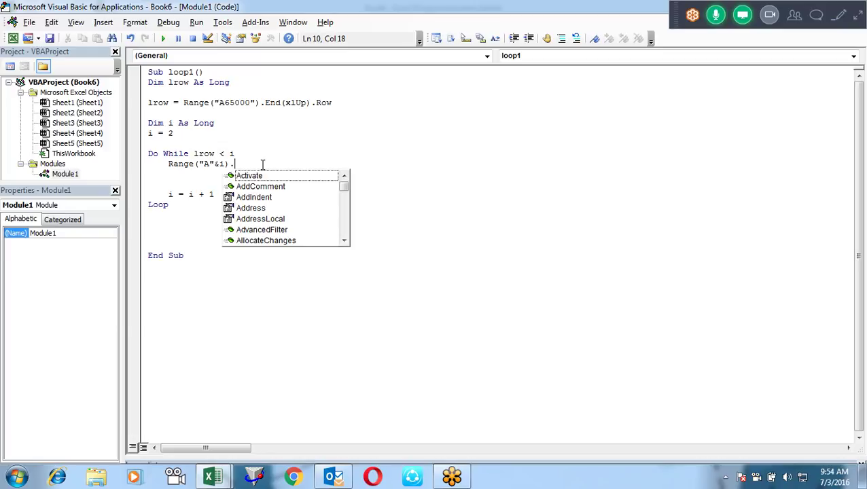
type("va")
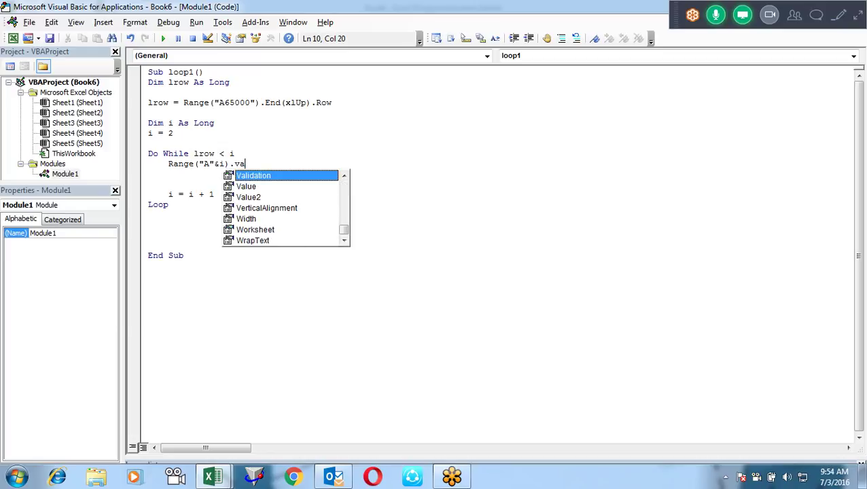
key("Down")
key("Tab")
key("ctrl+Left")
key("ctrl+Left")
key("ctrl+Left")
type("if")
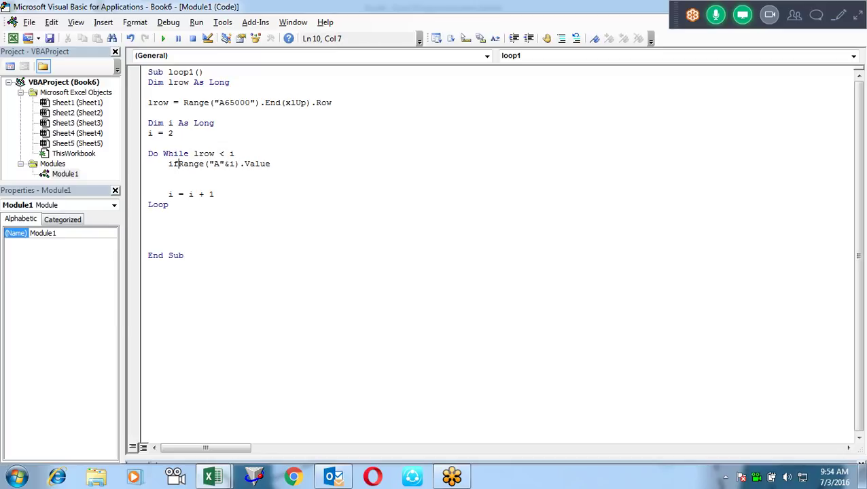
left_click(286, 161)
type(">50 then")
key("Return")
key("Return")
key("Return")
type("end if")
key("Up")
key("Up")
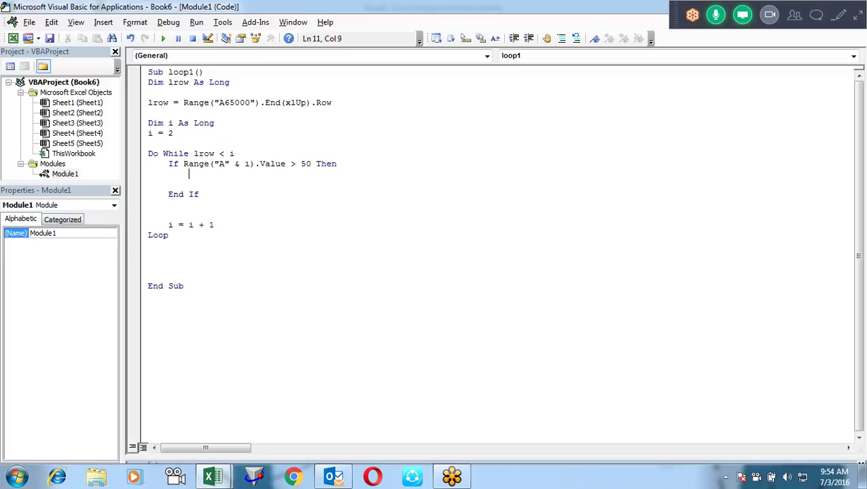
Step: Inside the If, set Range("B" & i).Value to "Greater than 50" and snap the editor beside the worksheet
type("Range(\"B\"")
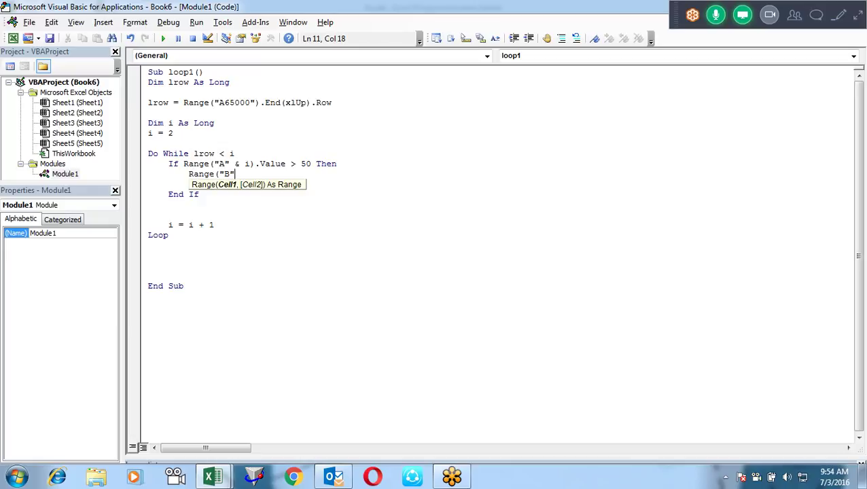
type("&i).")
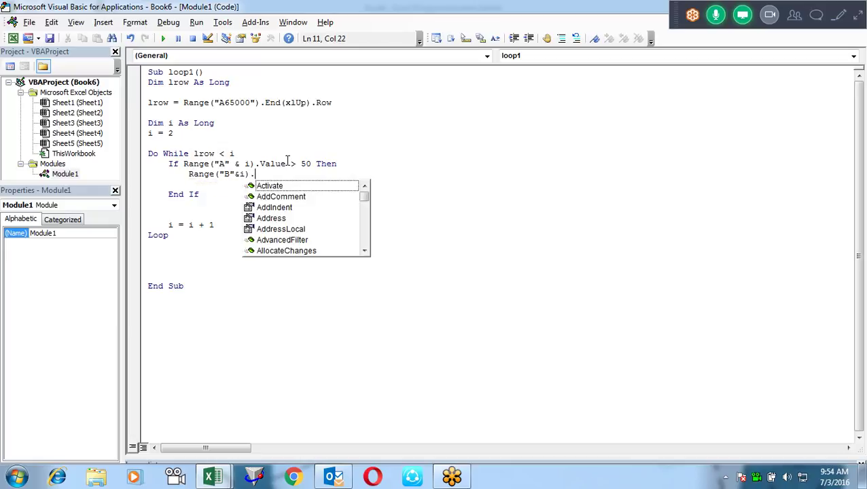
type("va")
key("Down")
key("Tab")
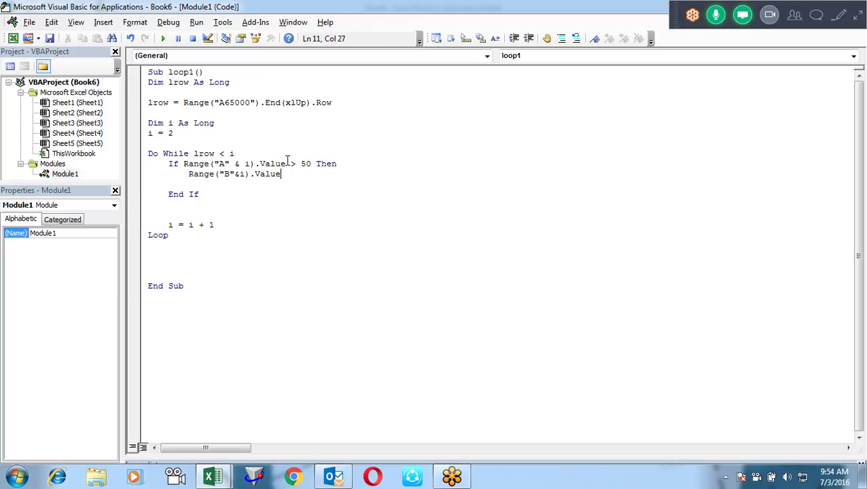
type("=")
type("\"Greater than")
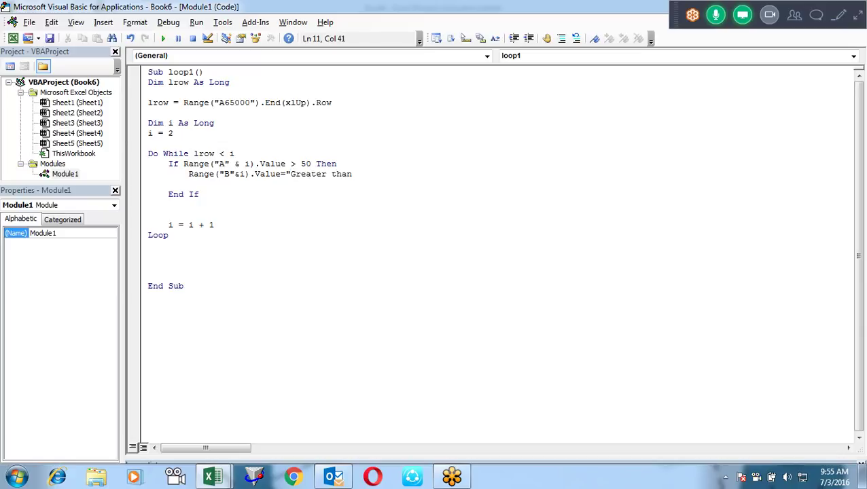
type(" 50\"")
key("Down")
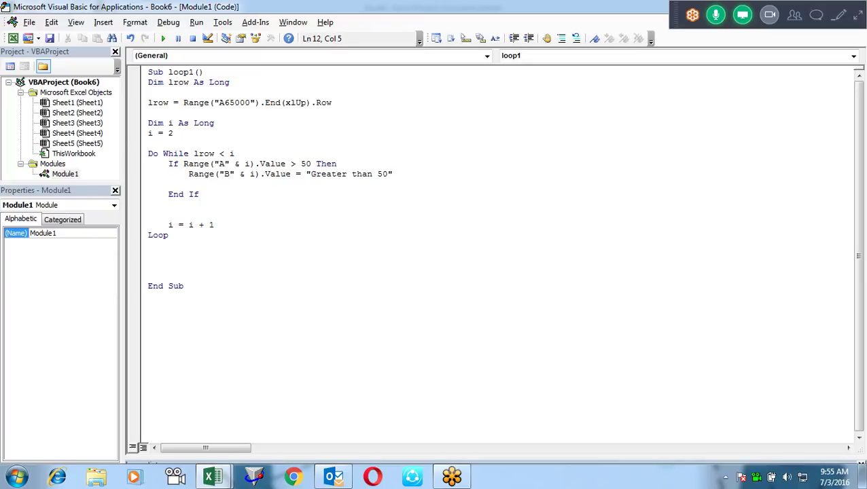
key("super+Right")
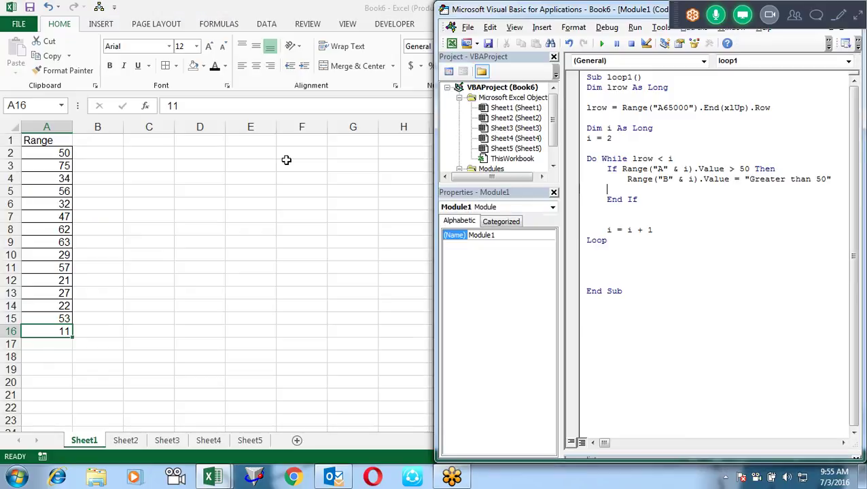
Step: Step through loop1 with F8, see Do While lrow < i skip the loop, and reset the run
key("F8")
key("F8")
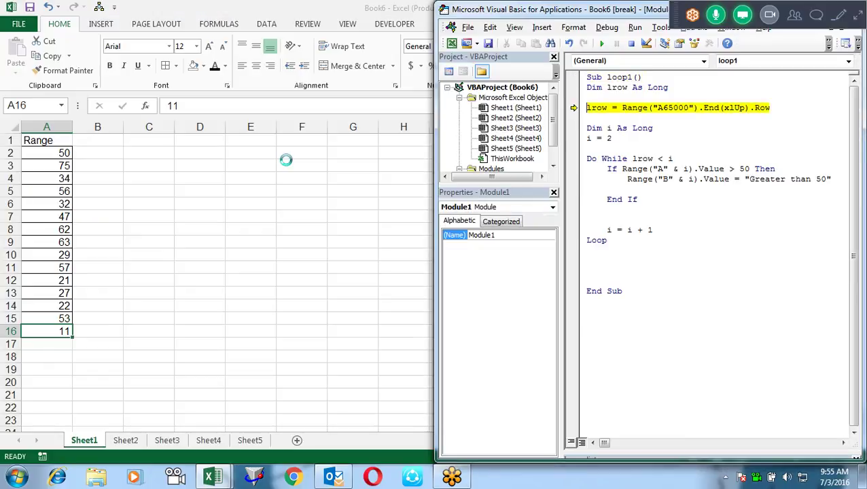
key("F8")
mouse_move(599, 108)
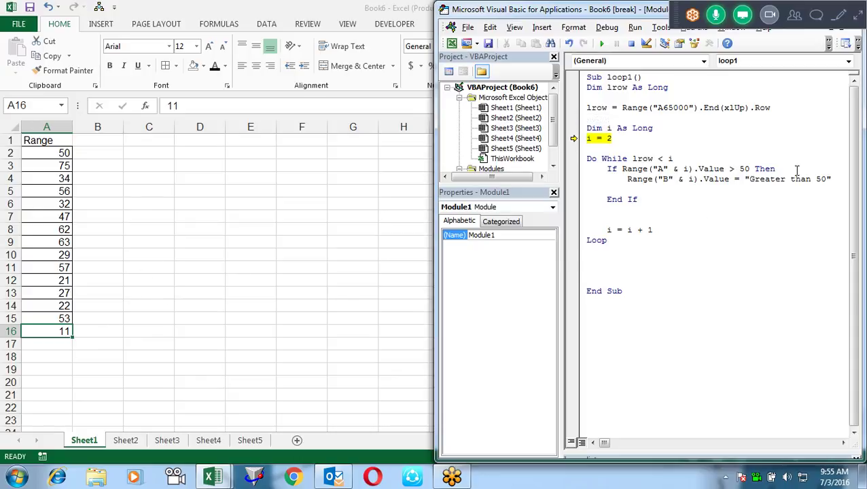
key("F8")
mouse_move(649, 158)
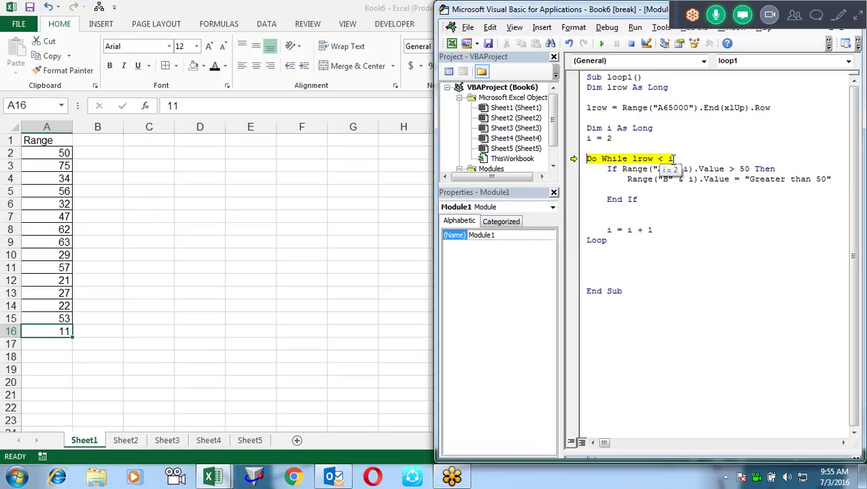
key("F8")
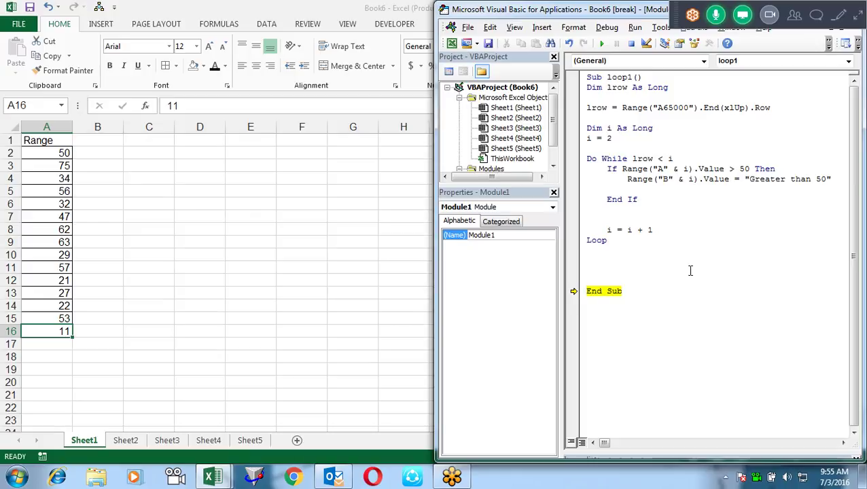
left_click(670, 158)
left_click(632, 42)
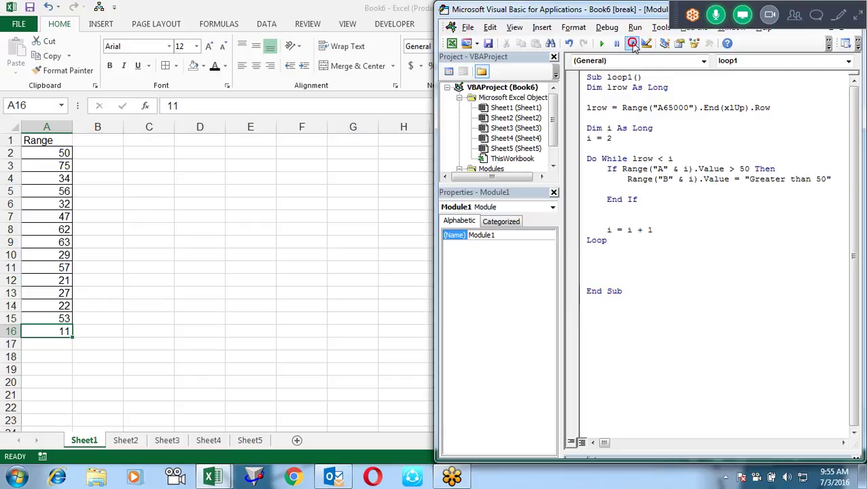
Step: Change the loop condition to Do While lrow > i
key("BackSpace")
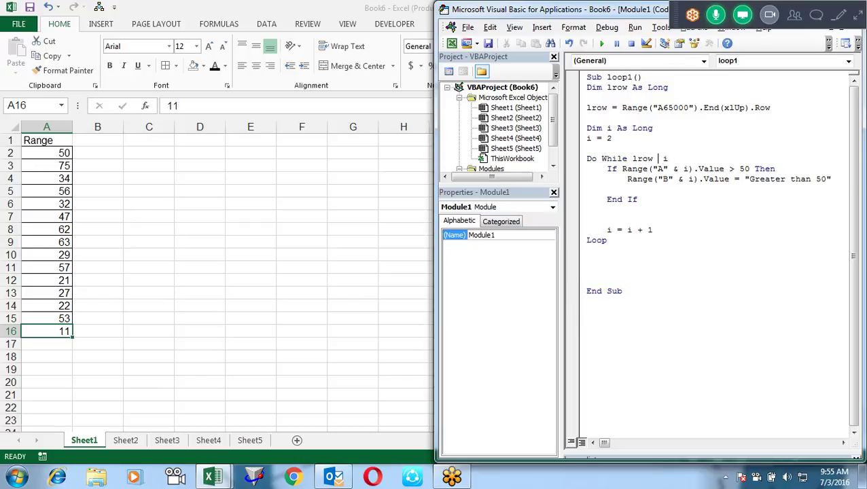
type(">")
left_click(697, 182)
Step: Step through the revised loop1 until B3 reads "Greater than 50"
key("F8")
key("F8")
mouse_move(597, 103)
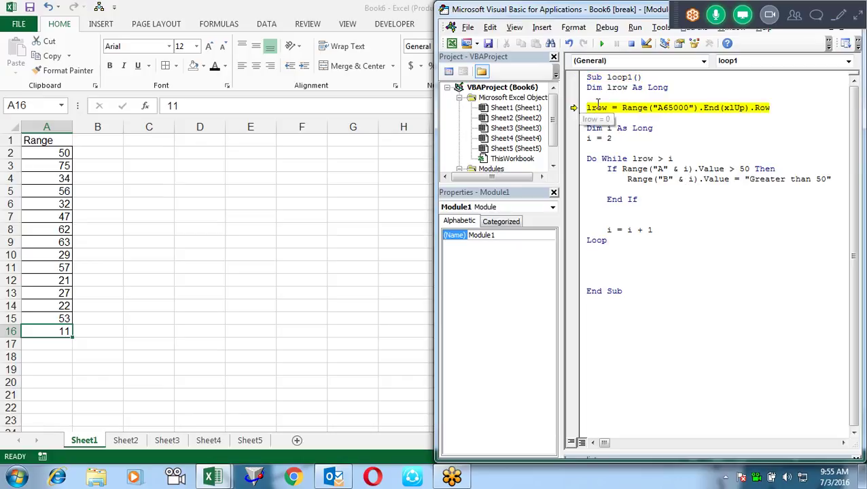
key("F8")
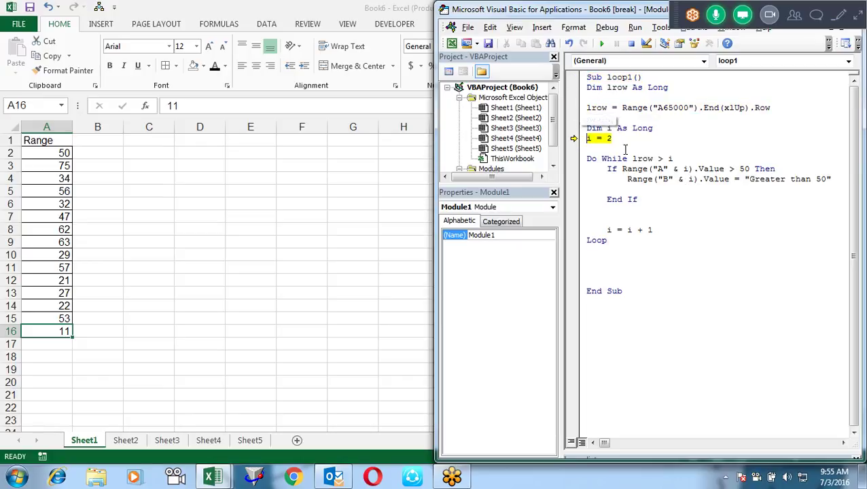
key("F8")
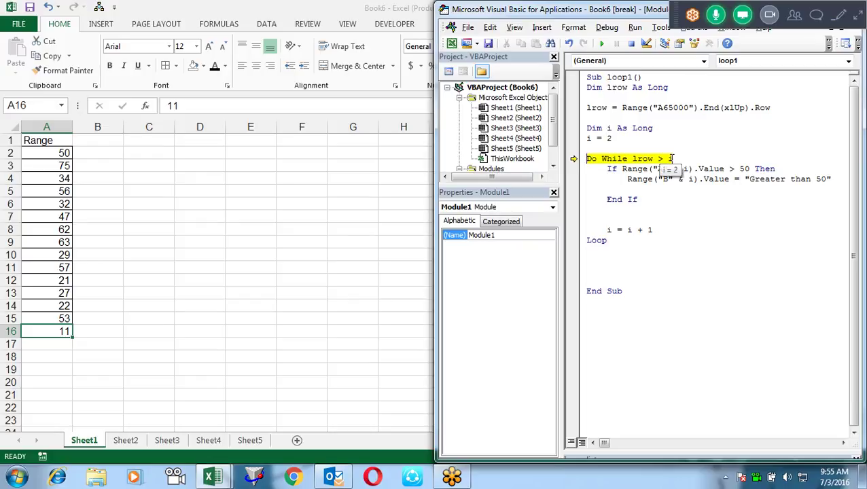
mouse_move(645, 160)
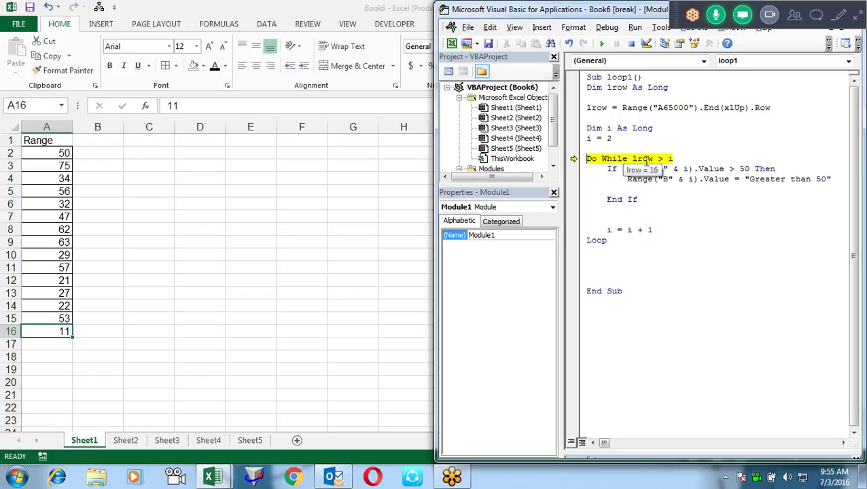
key("F8")
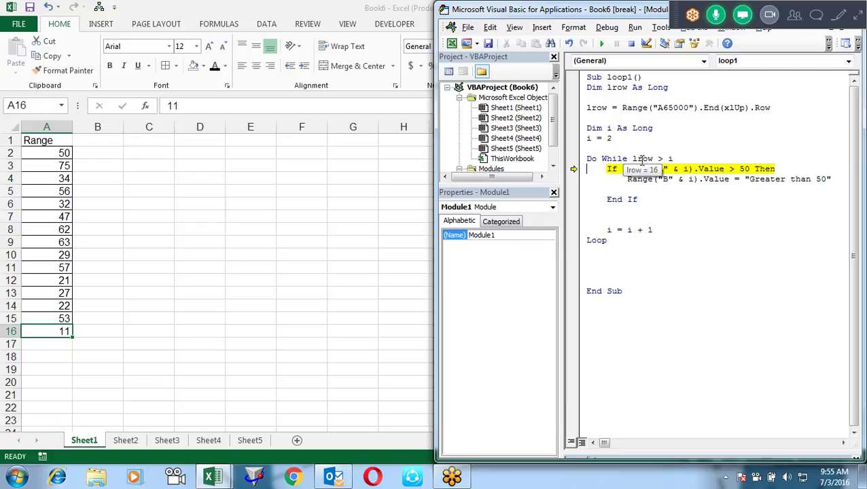
key("F8")
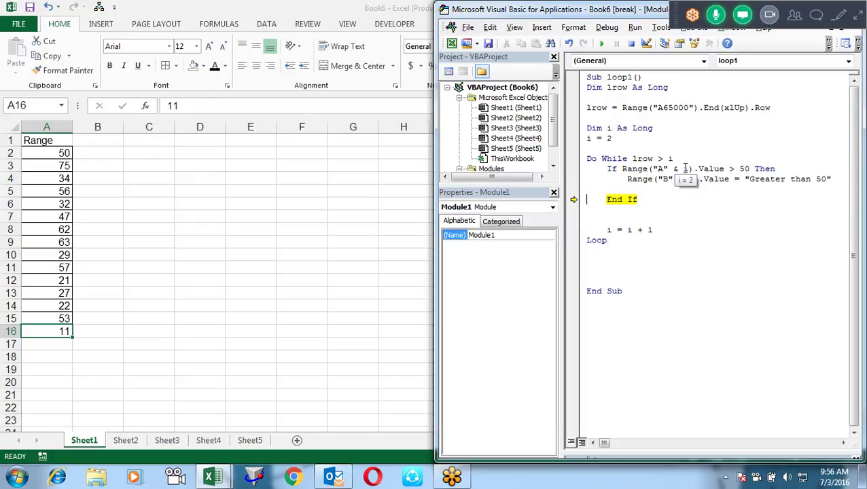
key("F8")
key("F8")
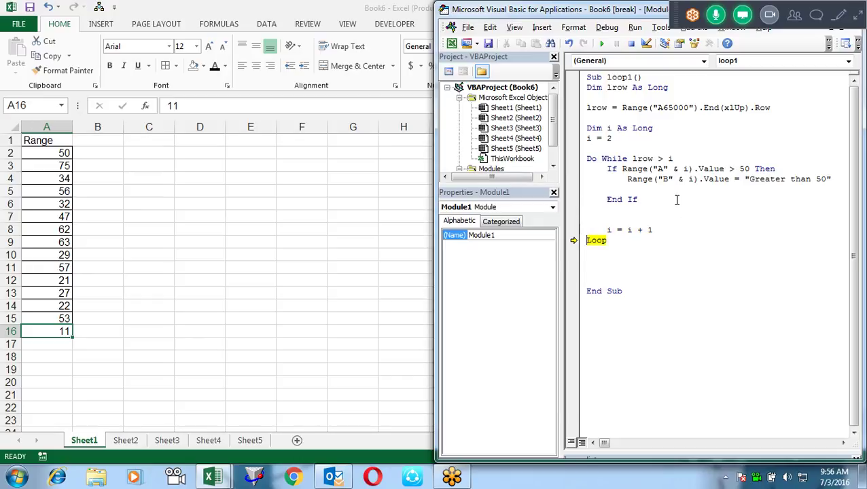
key("F8")
mouse_move(673, 159)
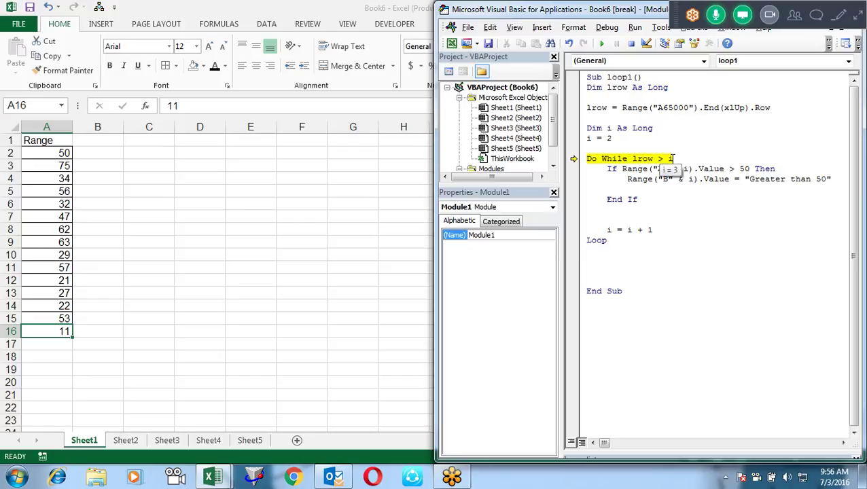
key("F8")
key("F8")
key("F8")
key("F8")
key("F8")
key("F8")
key("F8")
key("F8")
key("F8")
key("F8")
key("F8")
key("F8")
key("F8")
key("F8")
key("F8")
key("F8")
key("F8")
Step: Step through the remaining iterations to End Sub, labelling B5, B8, B9, B11 and B15
key("F8")
key("F8")
key("F8")
key("F8")
key("F8")
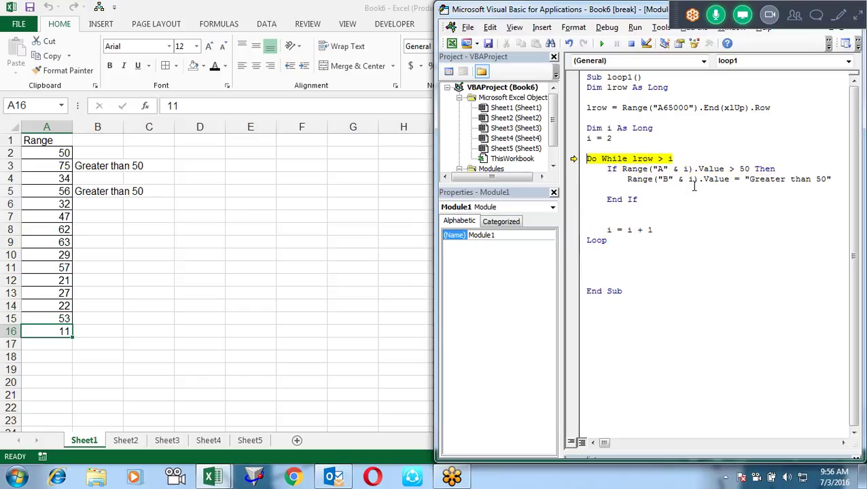
key("F8")
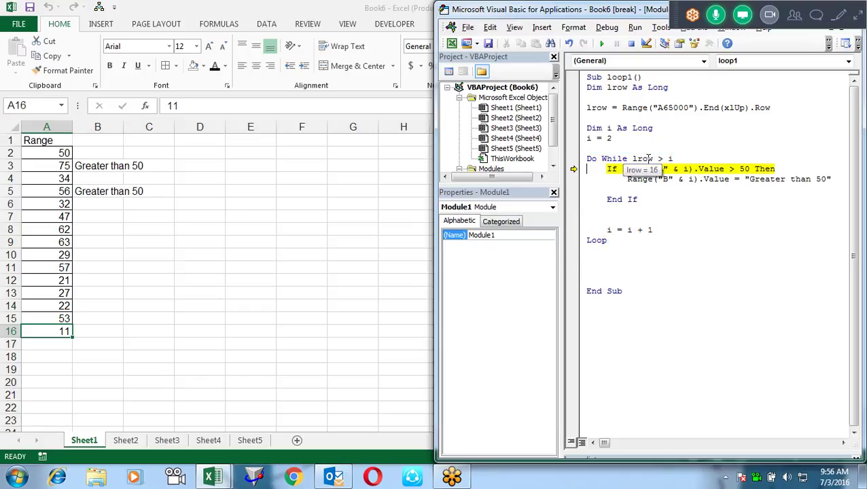
key("F8")
key("F8")
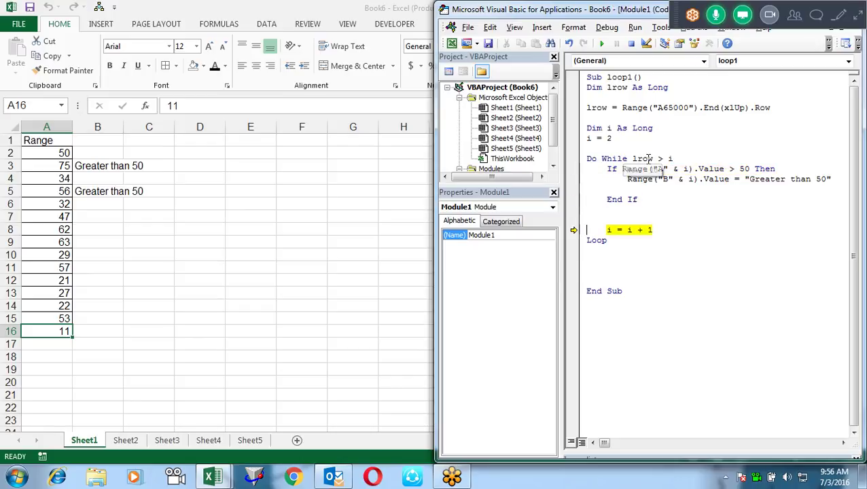
key("F8")
key("F8")
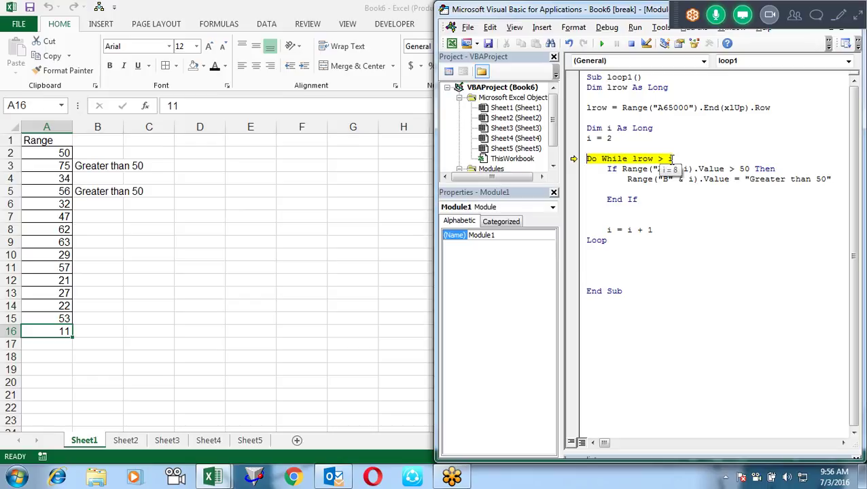
key("F8")
key("F8")
key("F8")
key("F8")
key("F8")
key("F8")
key("F8")
key("F8")
key("F8")
key("F8")
key("F8")
key("F8")
key("F8")
key("F8")
key("F8")
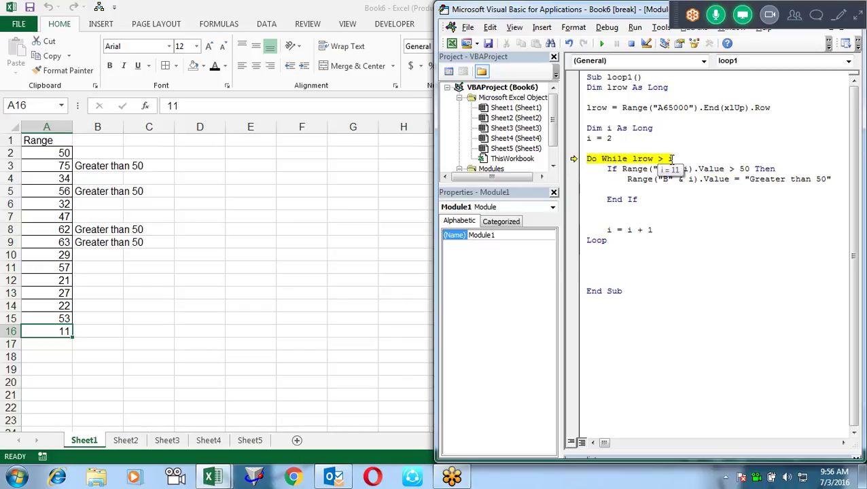
key("F8")
key("F8")
key("F8")
key("F8")
key("F8")
key("F8")
key("F8")
key("F8")
key("F8")
key("F8")
key("F8")
key("F8")
key("F8")
key("F8")
key("F8")
key("F8")
key("F8")
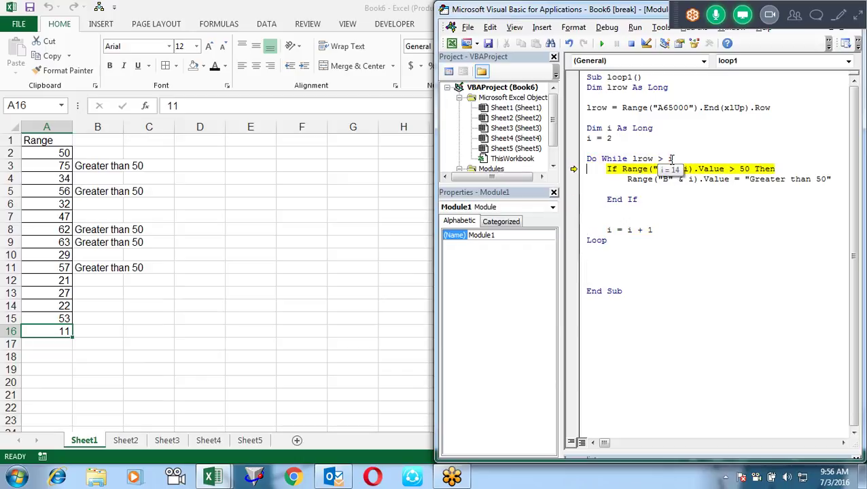
key("F8")
key("F8")
key("F8")
key("F8")
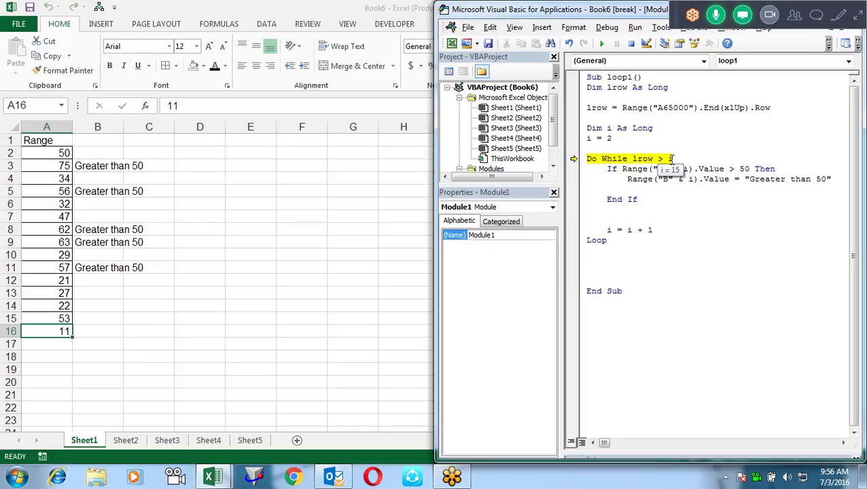
key("F8")
key("F8")
key("F8")
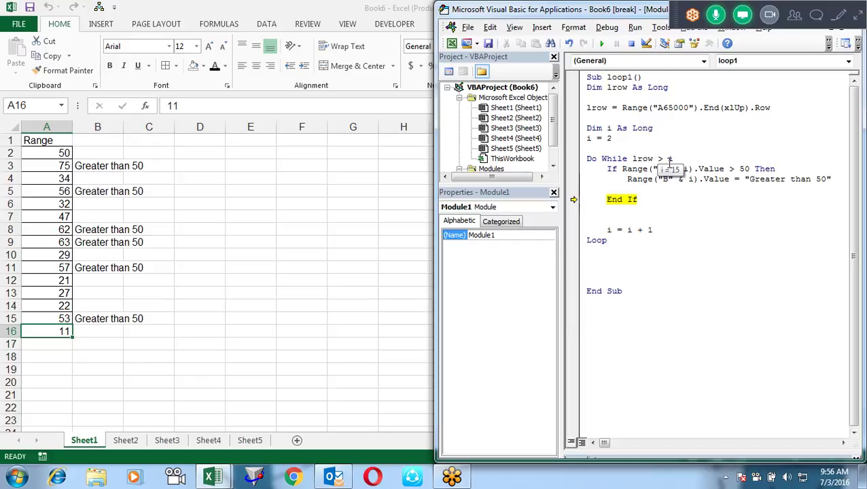
key("F8")
key("F8")
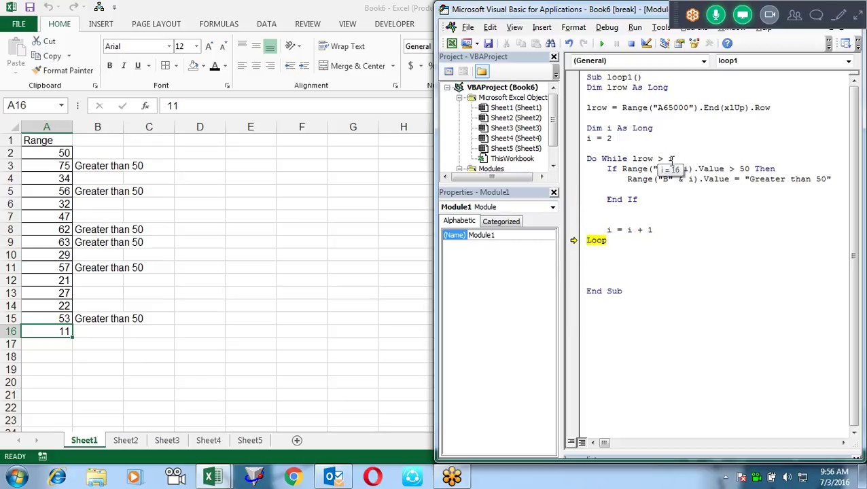
key("F8")
key("F8")
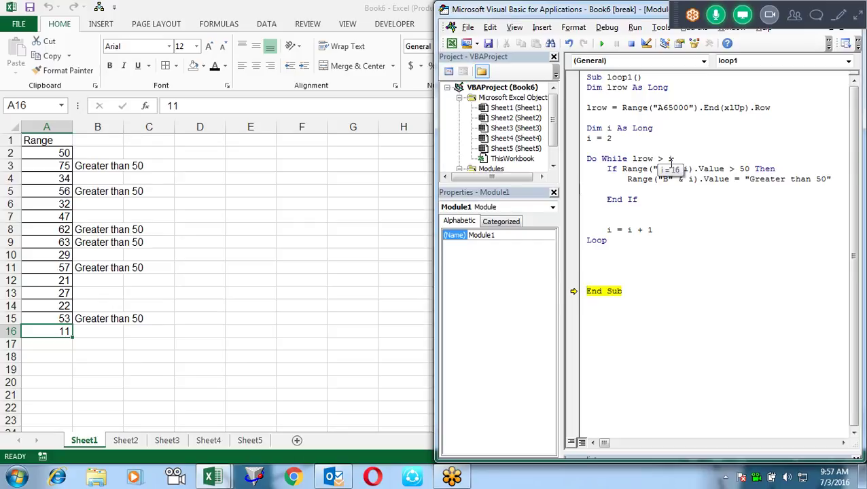
key("F8")
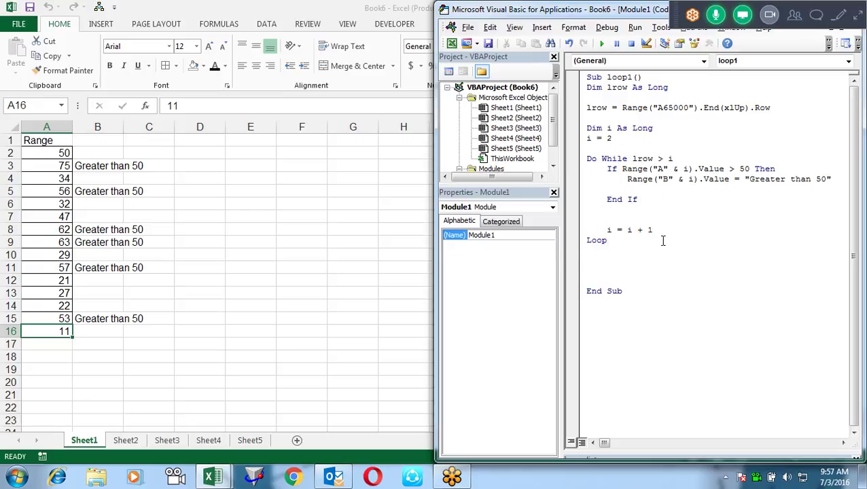
Step: Delete the extra blank line between Loop and End Sub
left_click(610, 265)
key("Delete")
key("Delete")
key("Delete")
left_click(673, 159)
Step: Paste a copy of loop1 below the original and rename it loop2
left_click_drag(635, 261, 586, 77)
key("ctrl+c")
left_click(608, 290)
key("ctrl+v")
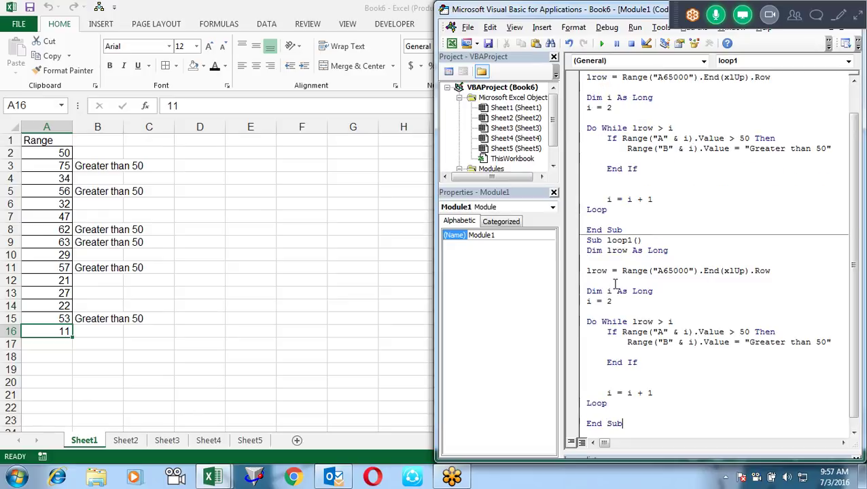
left_click(633, 240)
key("BackSpace")
type("2")
Step: Move the While lrow > i condition from the Do line to after Loop
left_click(654, 372)
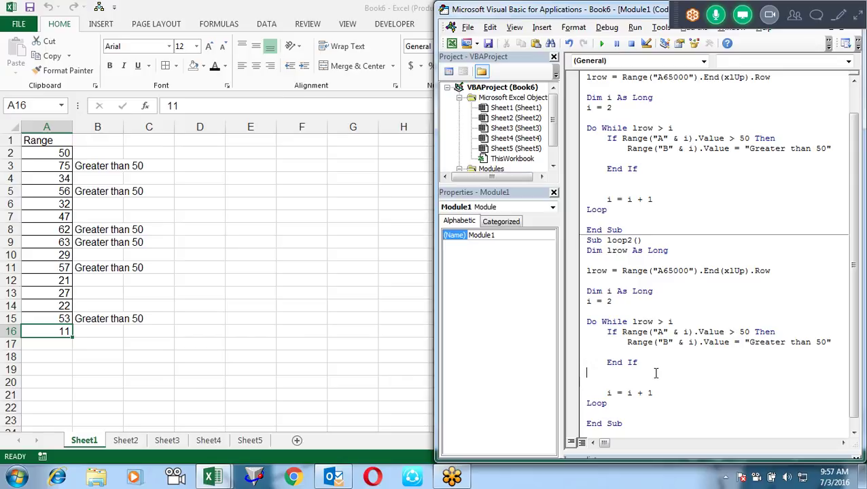
left_click(674, 322)
left_click_drag(674, 322, 602, 324)
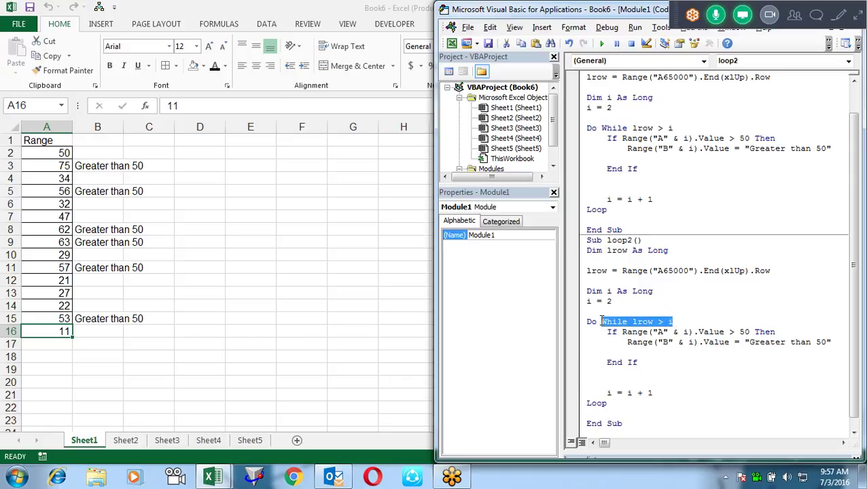
key("Delete")
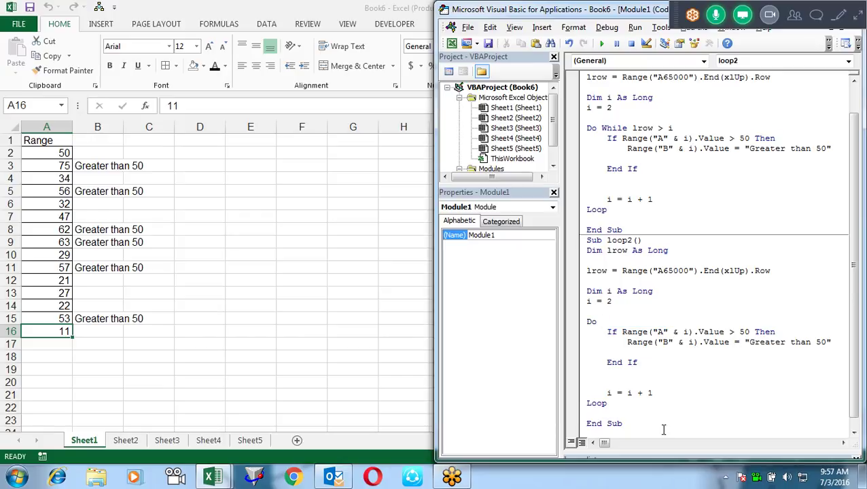
left_click(625, 403)
type("While lrow > i")
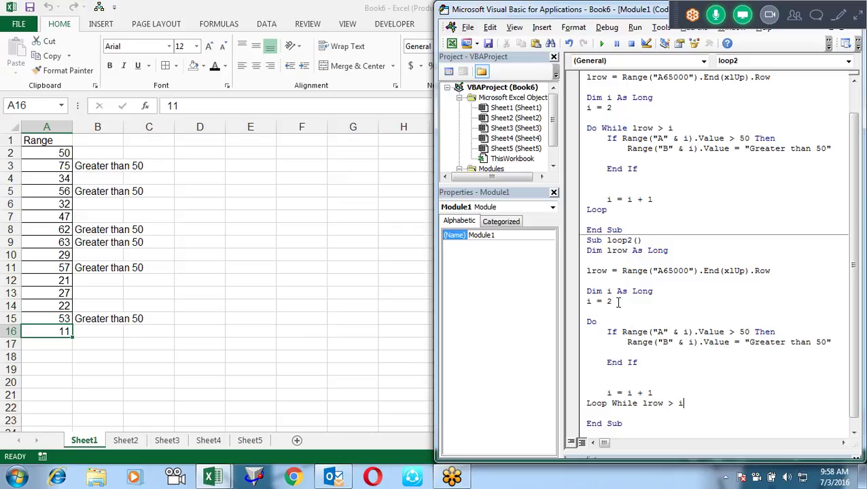
left_click(663, 405)
Step: Clear the "Greater than 50" labels from B2:B16 and bring the VBA editor back
left_click_drag(110, 153, 103, 338)
key("Delete")
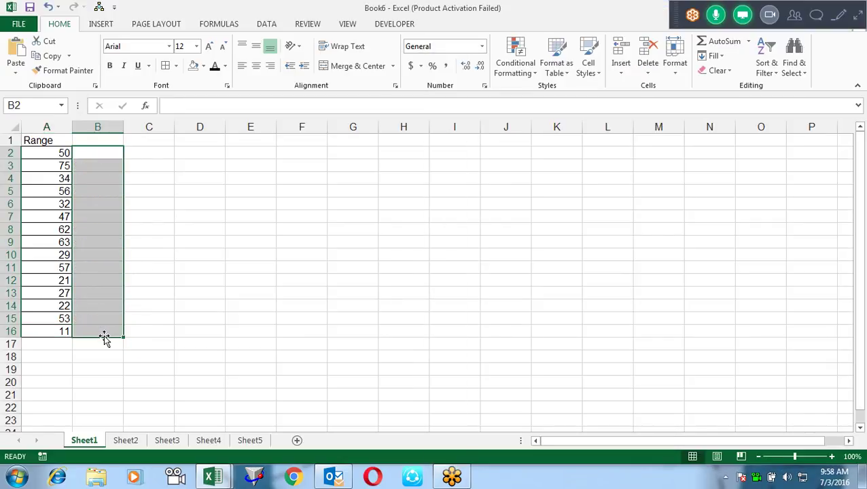
key("Left")
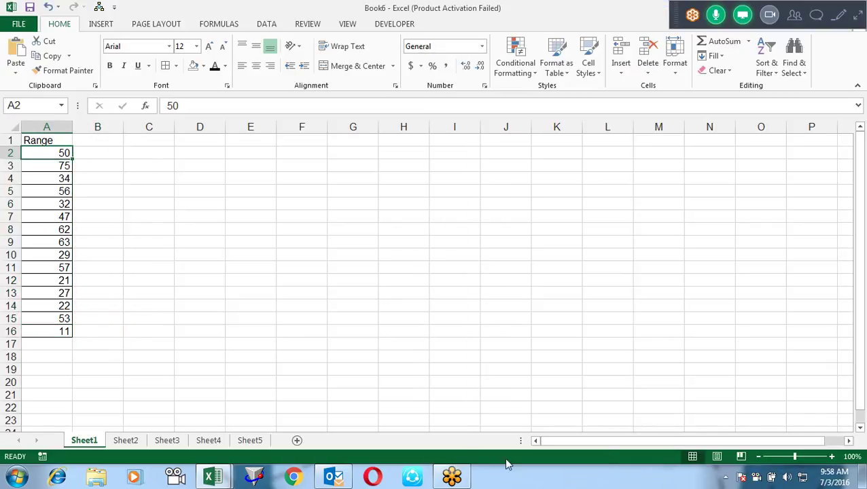
left_click(213, 478)
left_click(303, 430)
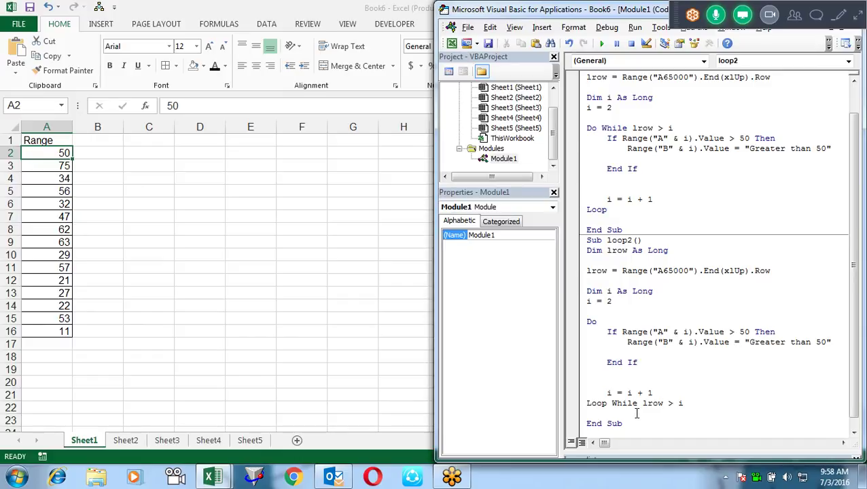
Step: Step through loop2 to End Sub, relabelling B3, B5, B8, B9, B11 and B15
key("F8")
key("F8")
key("F8")
key("F8")
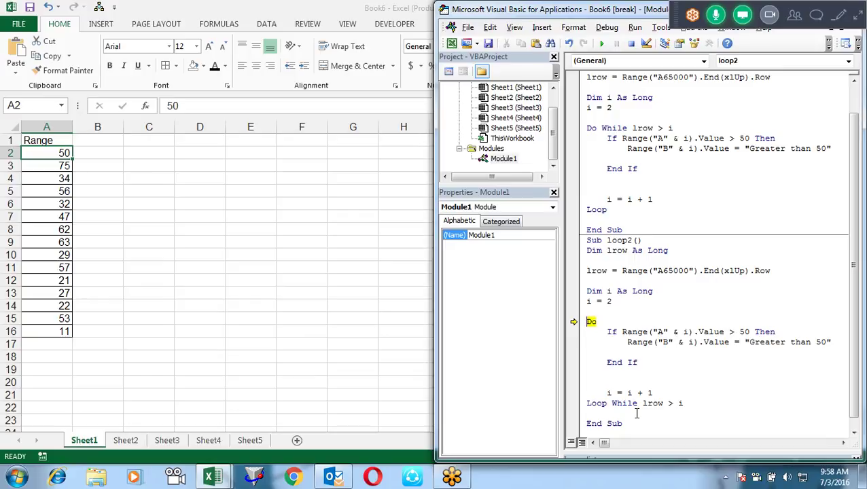
key("F8")
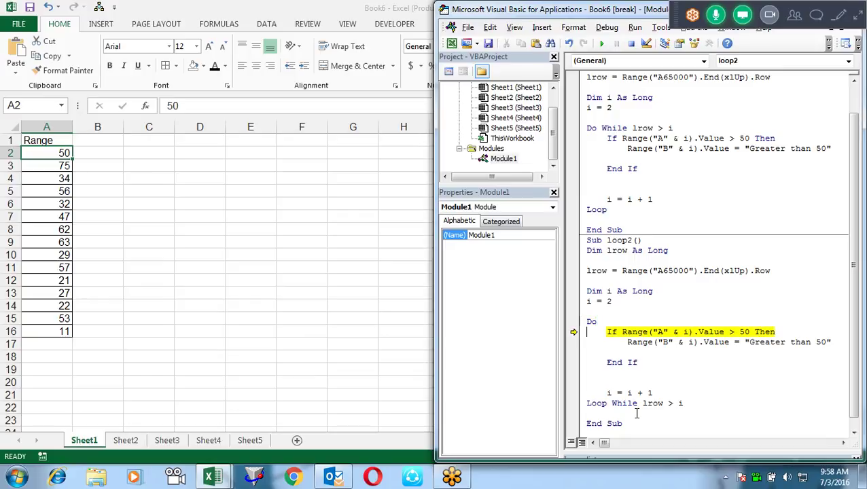
key("F8")
key("F8")
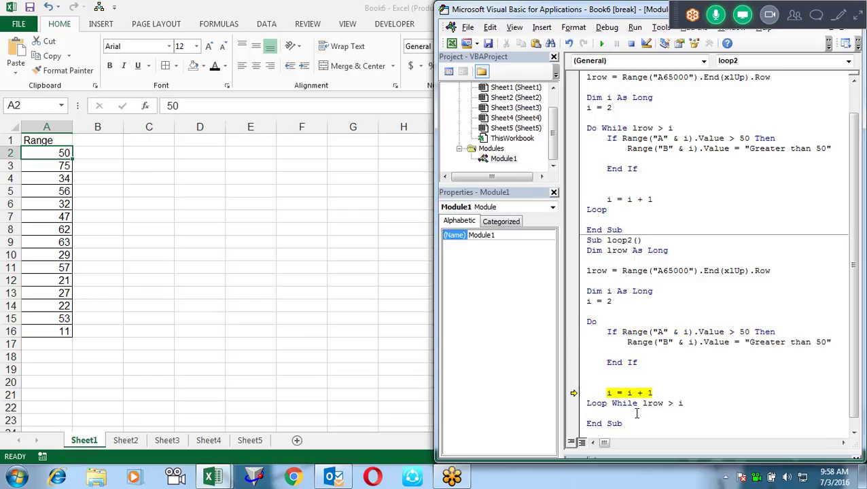
key("F8")
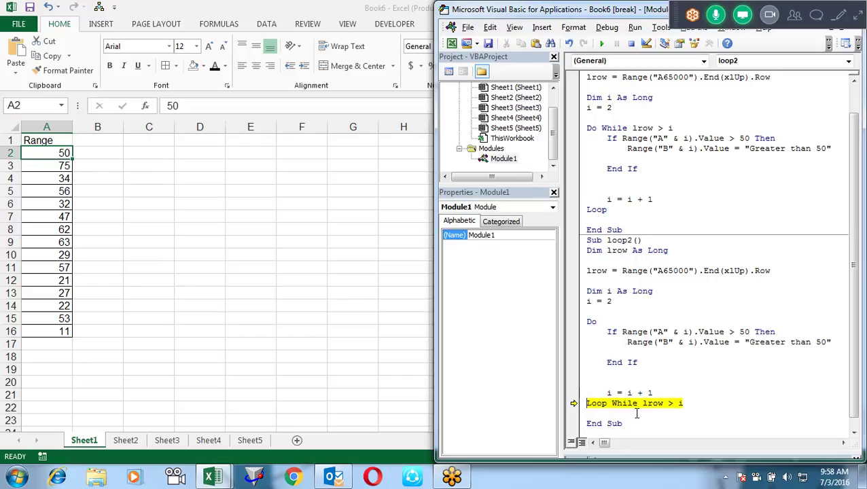
key("F8")
key("F8")
key("F8")
key("F8")
key("F8")
key("F8")
key("F8")
key("F8")
key("F8")
key("F8")
key("F8")
key("F8")
key("F8")
key("F8")
key("F8")
key("F8")
key("F8")
key("F8")
key("F8")
key("F8")
key("F8")
key("F8")
key("F8")
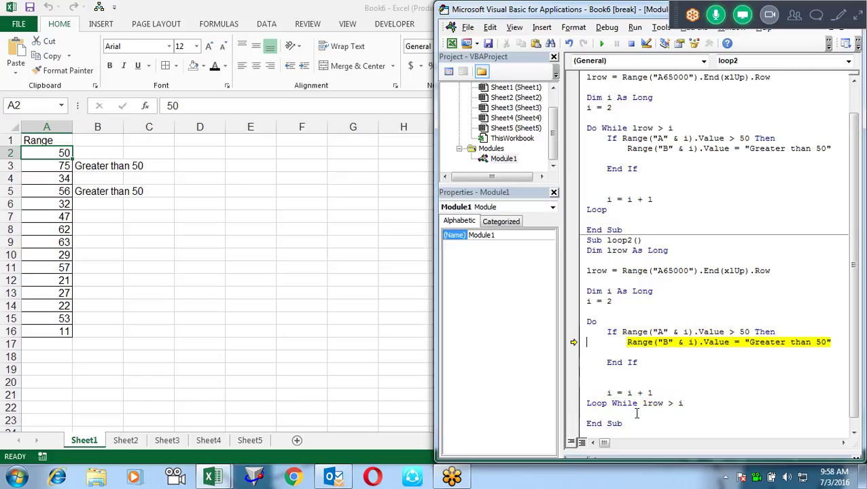
key("F8")
key("F8")
key("F8")
key("F8")
key("F8")
key("F8")
key("F8")
key("F8")
key("F8")
key("F8")
key("F8")
key("F8")
key("F8")
key("F8")
key("F8")
key("F8")
key("F8")
key("F8")
key("F8")
key("F8")
key("F8")
key("F8")
key("F8")
key("F8")
key("F8")
key("F8")
key("F8")
key("F8")
key("F8")
key("F8")
key("F8")
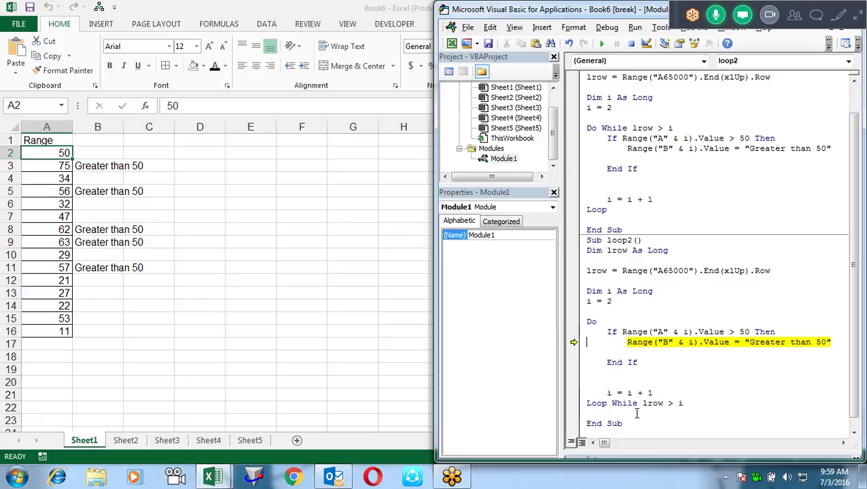
key("F8")
key("F8")
key("F8")
key("F8")
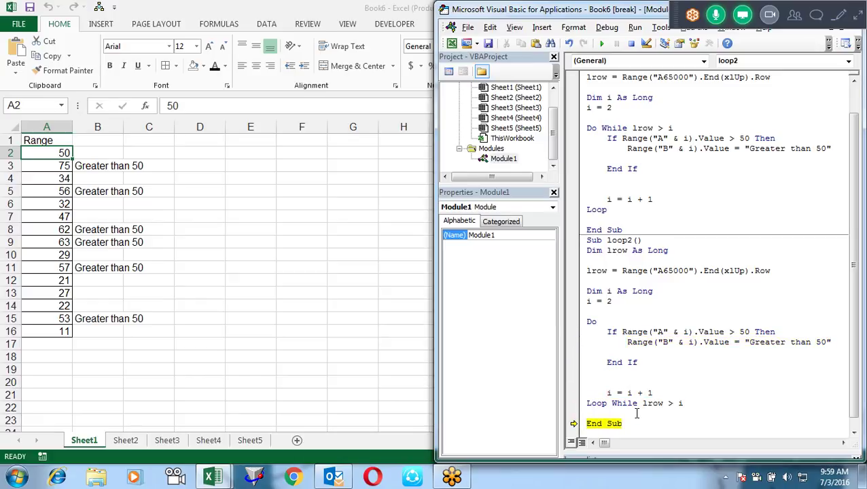
key("F8")
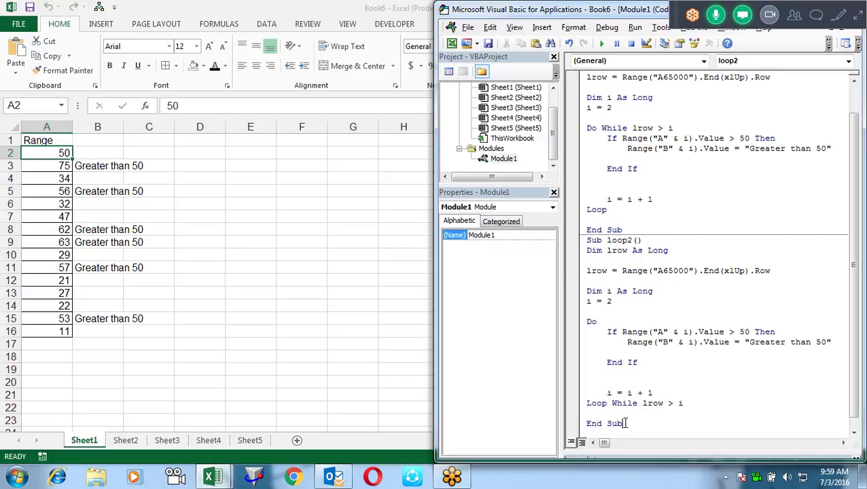
Step: Duplicate the loop2 code at the end of Module1 and rename the copy loop3
key("ctrl+a")
scroll(611, 272, "up", 1)
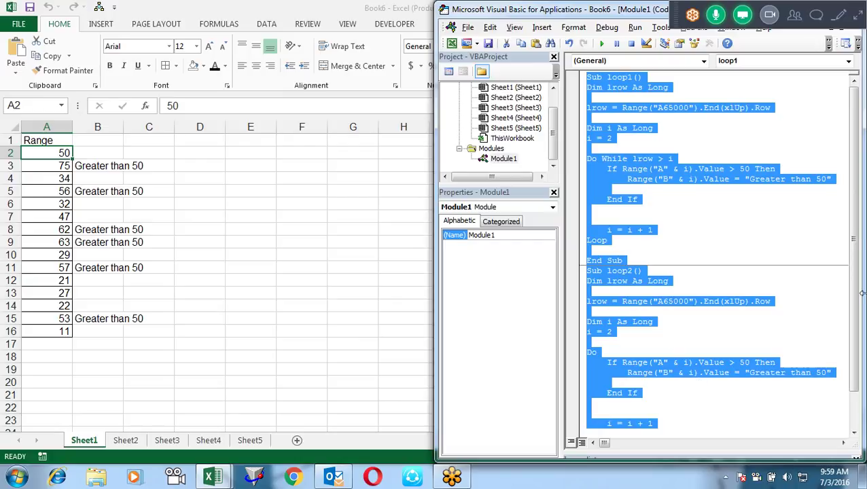
left_click_drag(857, 236, 853, 285)
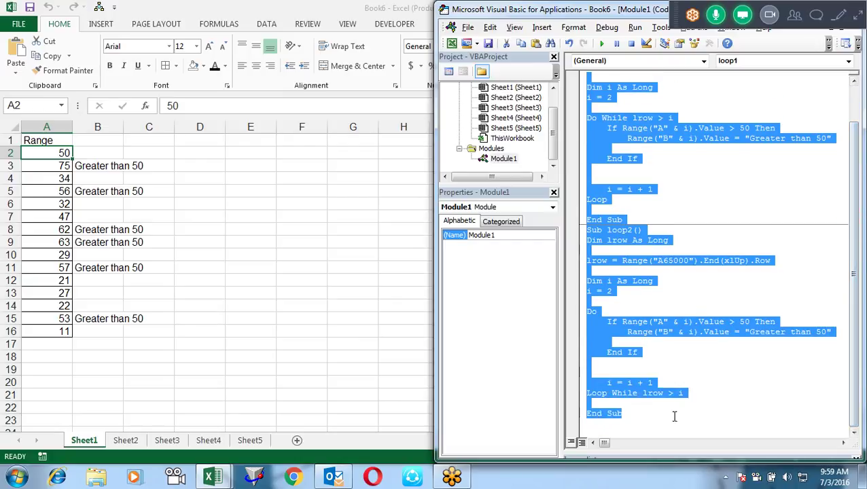
left_click(691, 197)
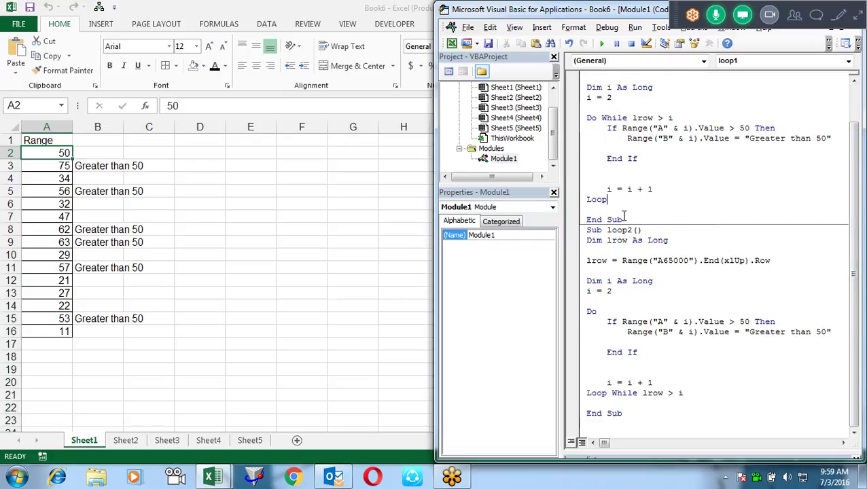
left_click(632, 406)
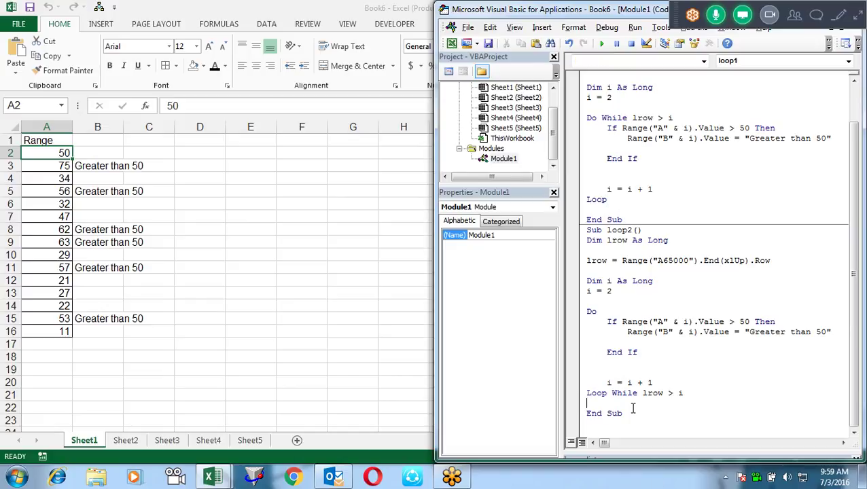
key("ctrl+End")
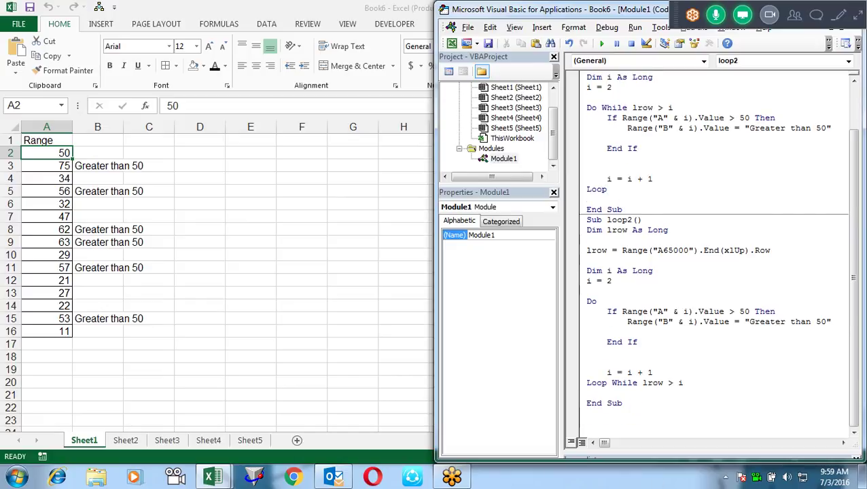
key("BackSpace")
key("BackSpace")
key("BackSpace")
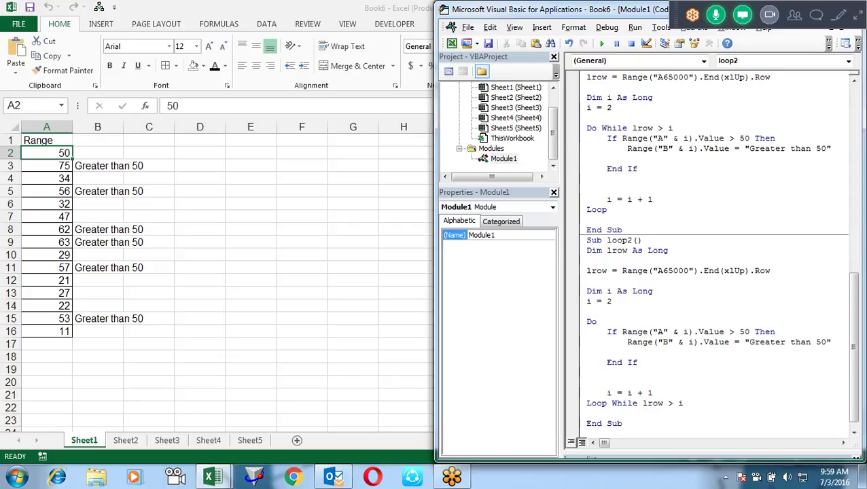
left_click(632, 240)
key("BackSpace")
type("3")
Step: Move the condition from Loop to Do, rewriting it as Do Until lrow <= i
left_click_drag(684, 403, 612, 406)
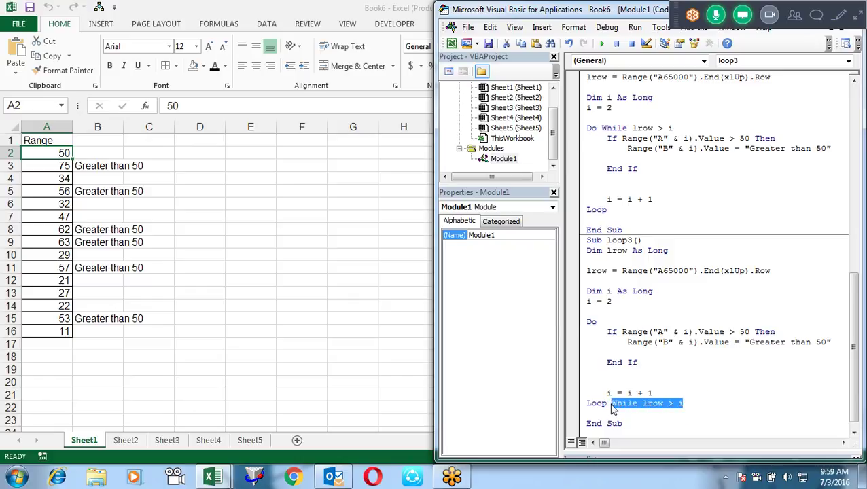
key("ctrl+x")
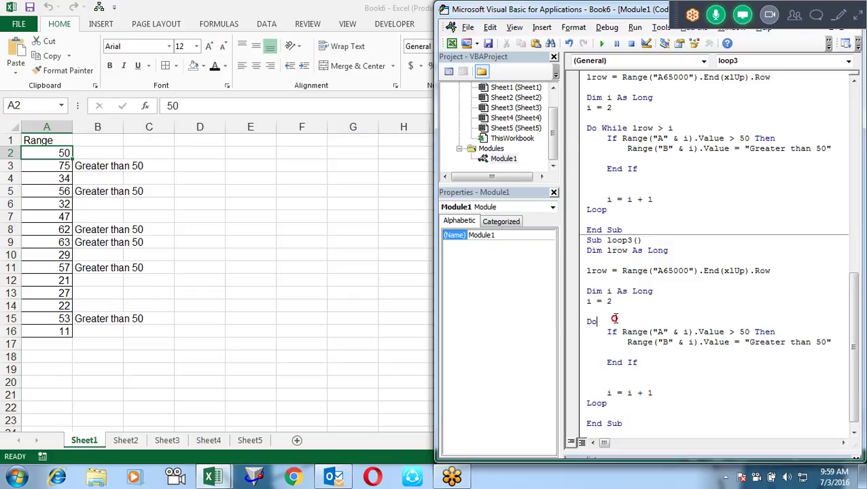
key("ctrl+v")
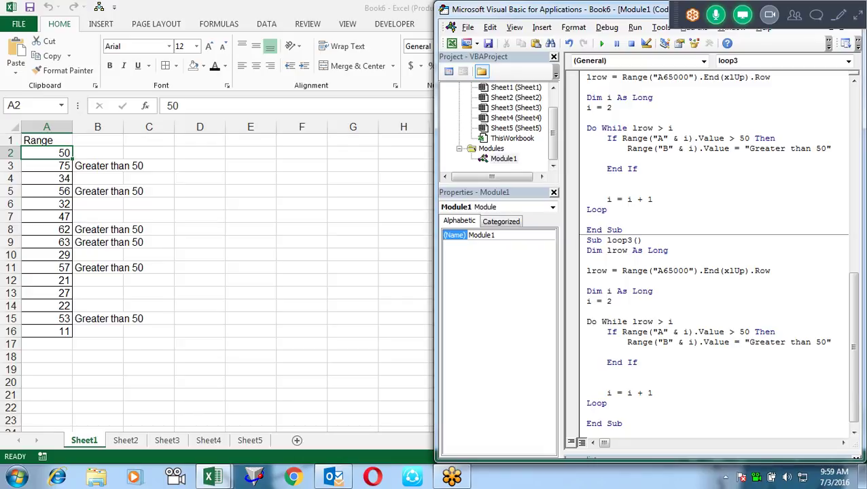
double_click(627, 321)
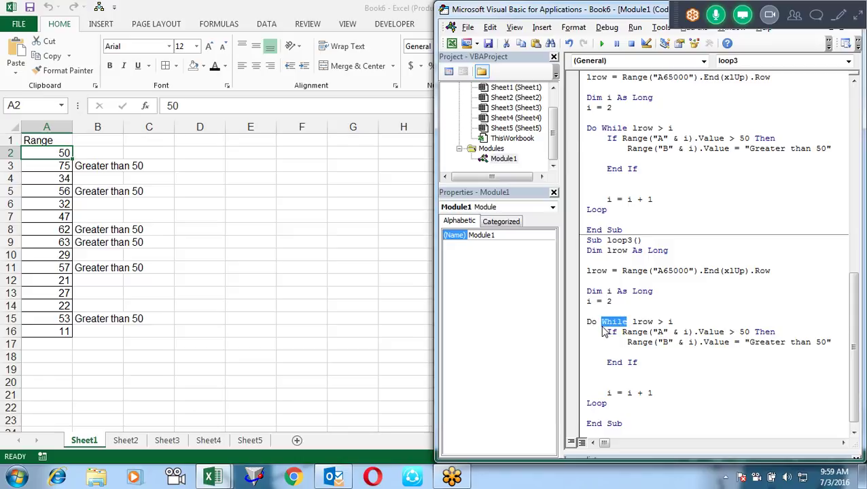
type("until")
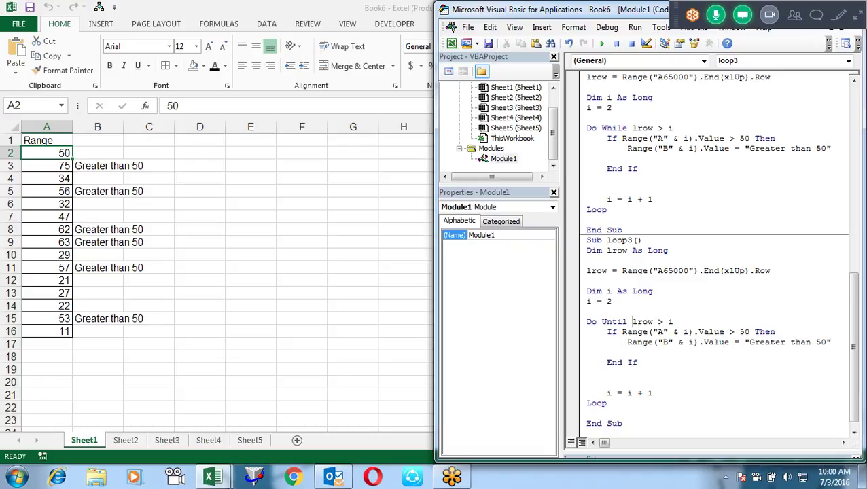
key("BackSpace")
type("<=")
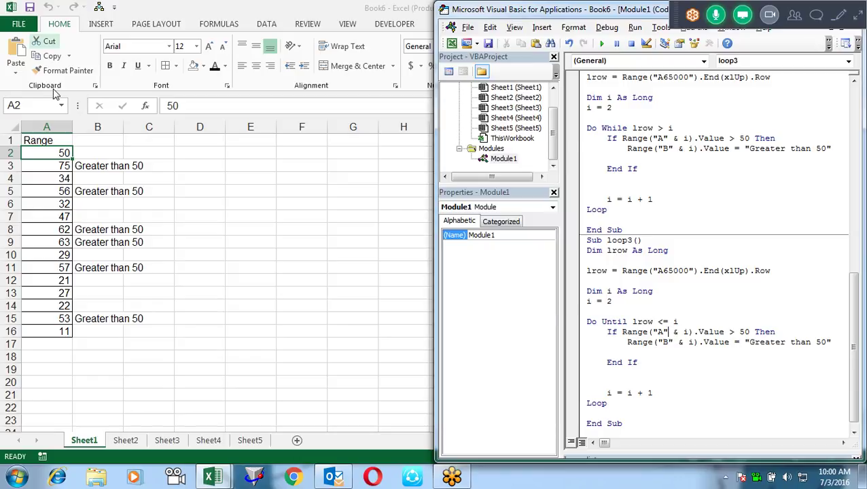
Step: Delete the 'Greater than 50' labels in B2:B17, move back to A2, and return to the VBA editor
left_click_drag(99, 153, 97, 343)
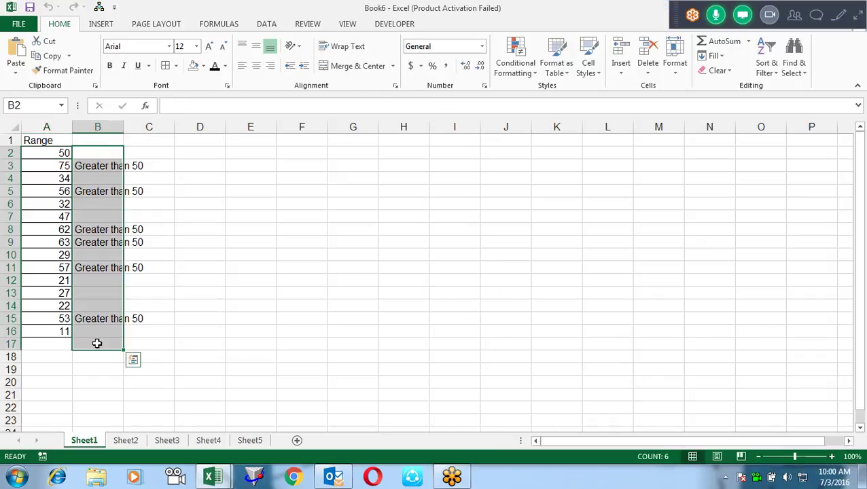
key("Delete")
key("Up")
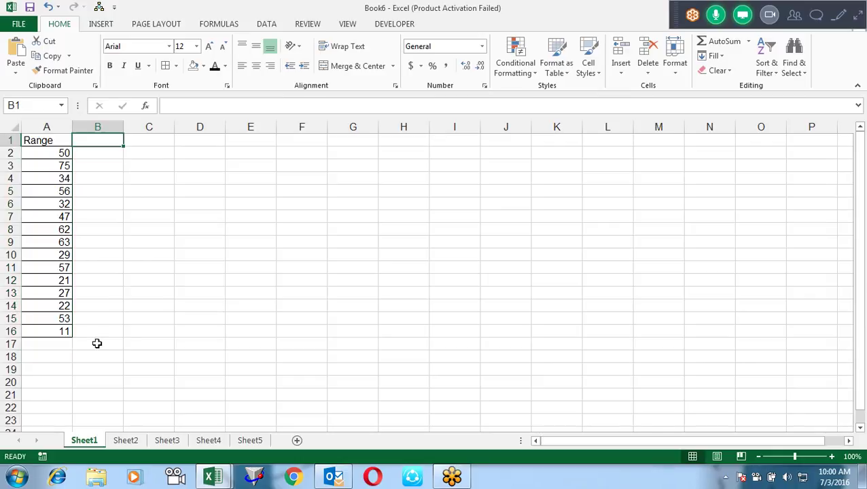
key("Left")
key("Down")
key("alt+F11")
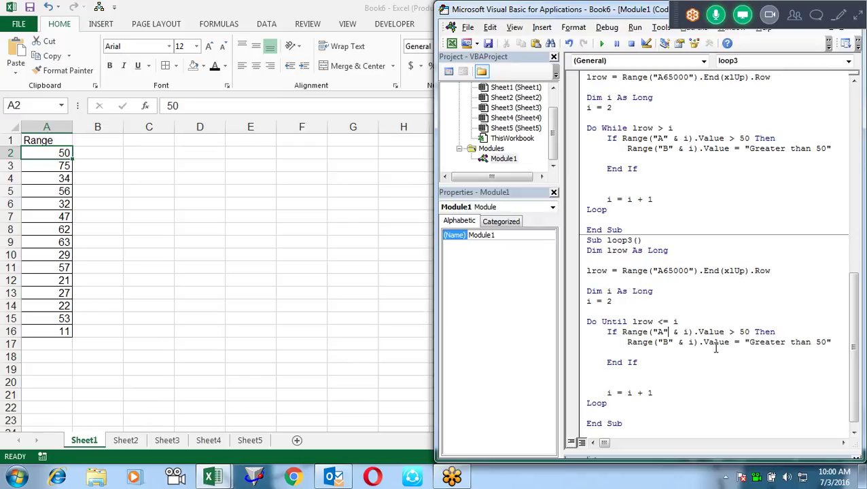
Step: Change loop3's condition to Do Until lrow < i, run it, and dismiss the compile error
left_click(670, 323)
key("BackSpace")
key("F5")
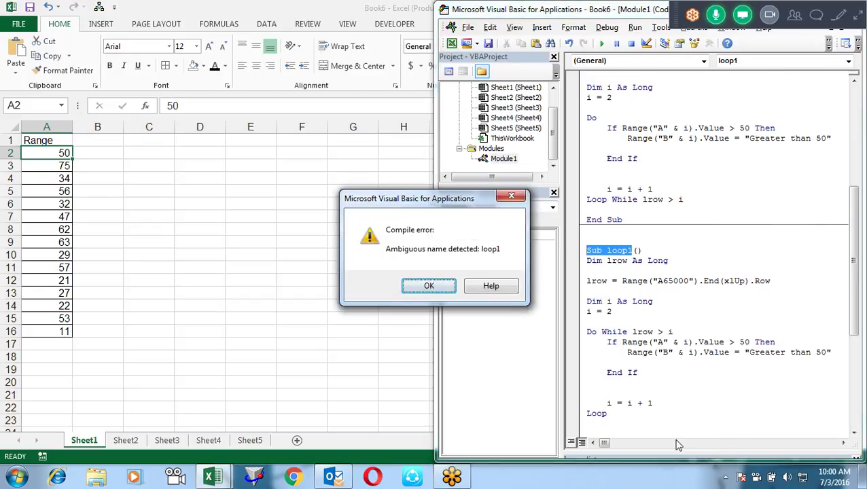
left_click(433, 288)
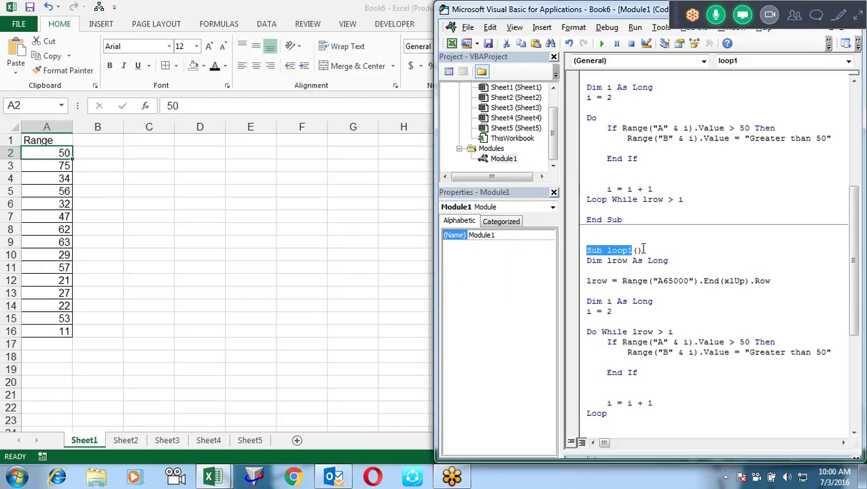
Step: Retry running loop3, dismissing the 'Ambiguous name detected: loop1' error each time
left_click(634, 250)
left_click_drag(854, 216, 860, 313)
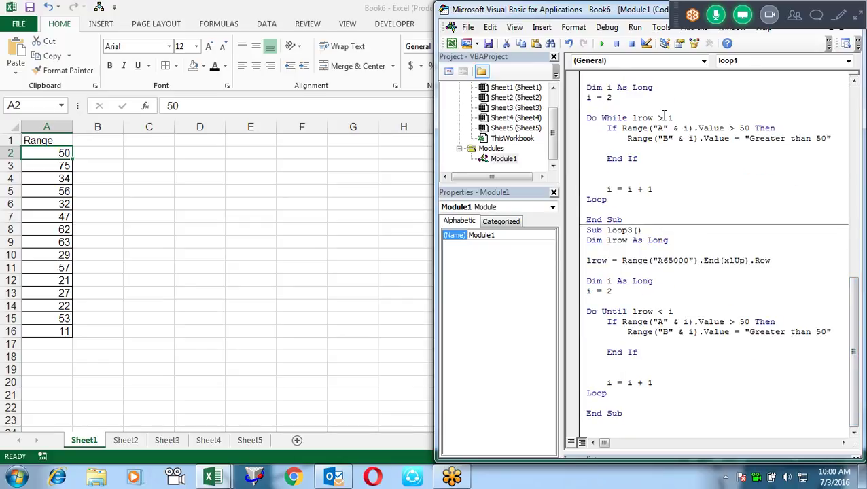
left_click(659, 322)
key("F5")
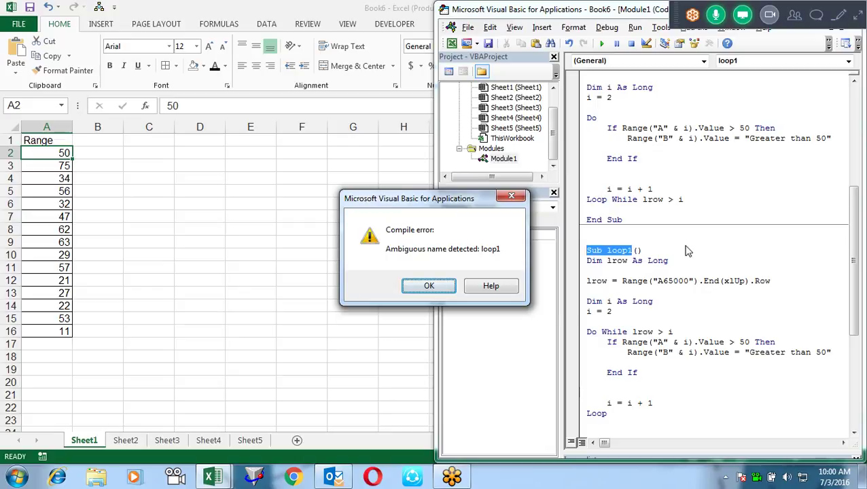
key("Return")
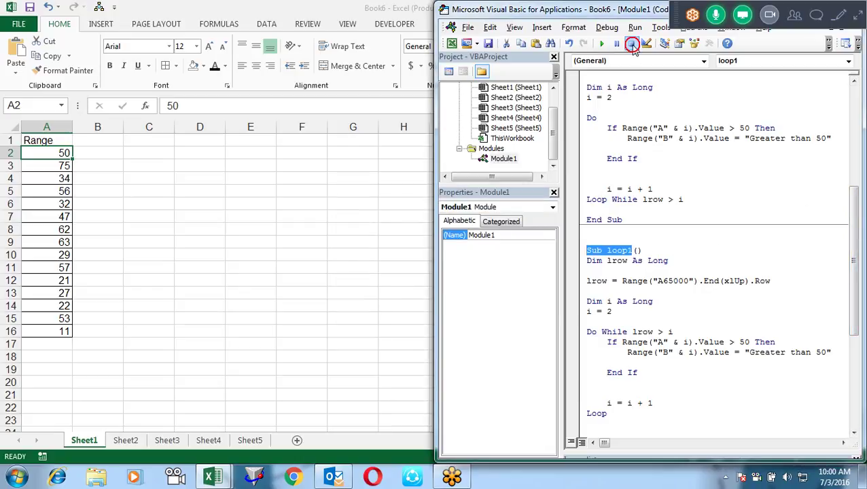
scroll(853, 224, "down", 7)
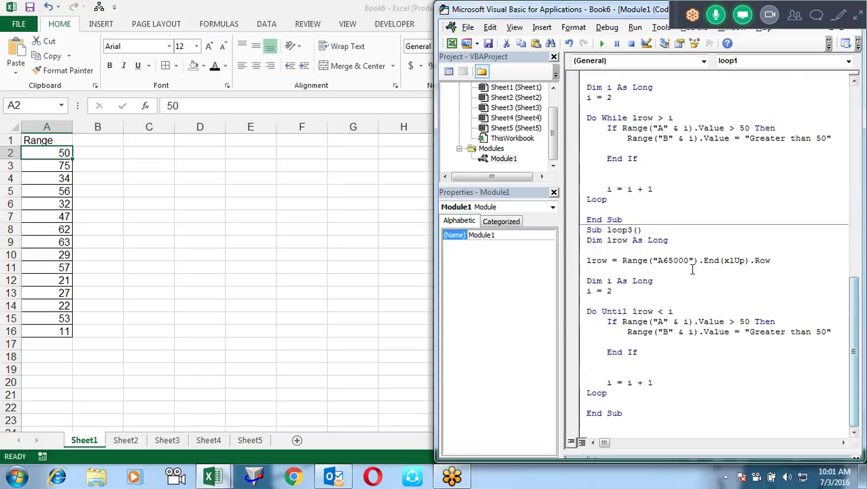
left_click(652, 243)
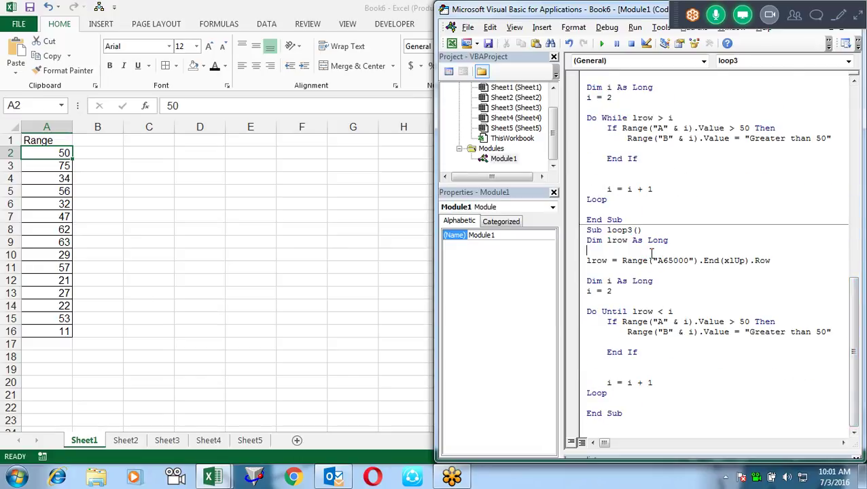
key("F5")
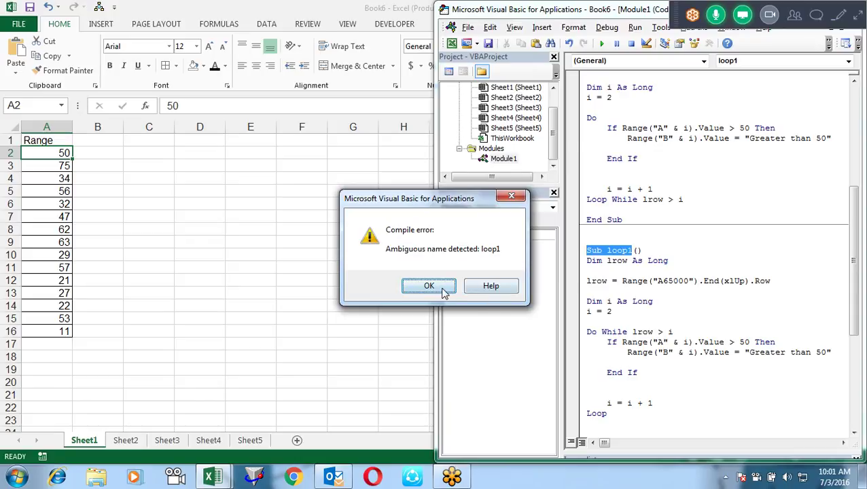
left_click(442, 288)
Step: Select the duplicate Sub loop1 procedure and delete it from Module1
mouse_move(851, 212)
left_mouse_down()
mouse_move(855, 118)
mouse_move(855, 289)
left_mouse_up()
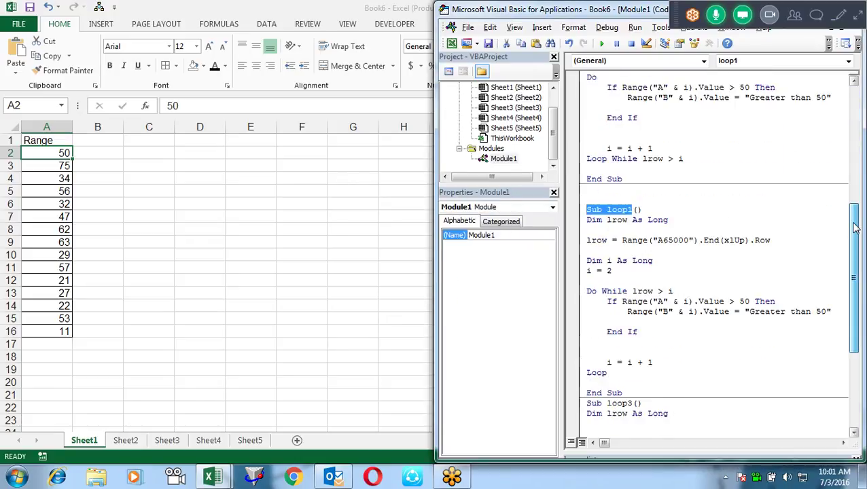
left_click_drag(855, 289, 855, 273)
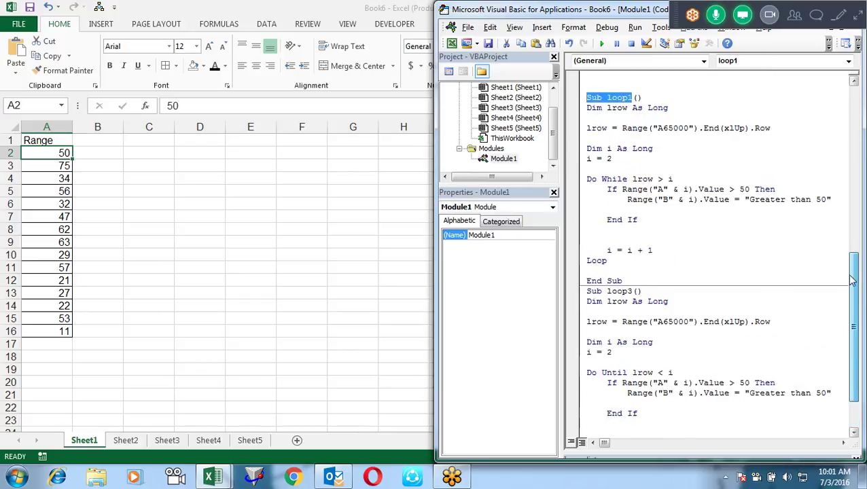
left_click_drag(621, 281, 574, 85)
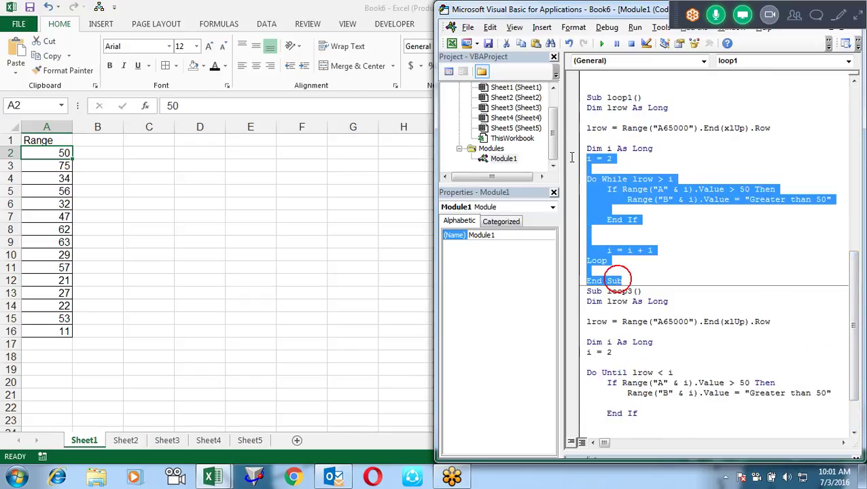
key("Delete")
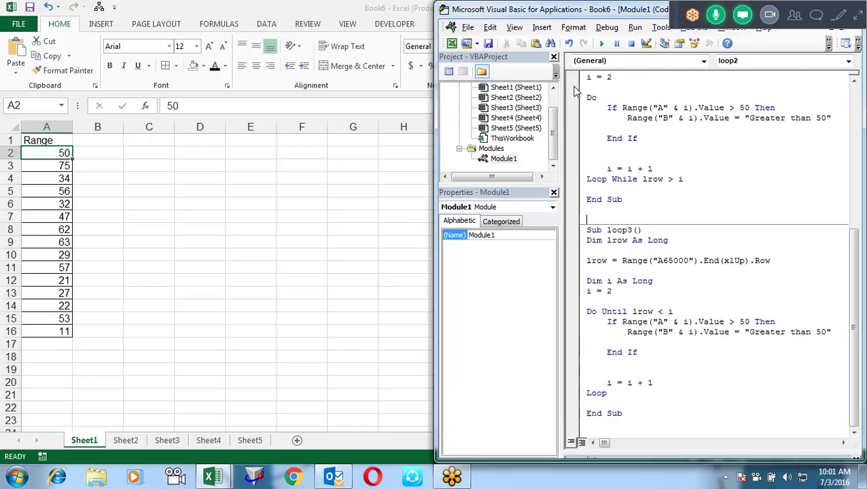
left_click(700, 261)
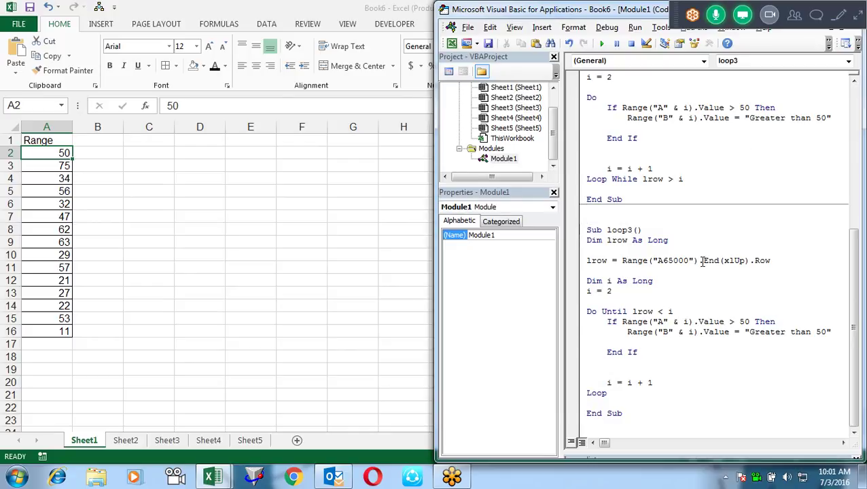
Step: Step through loop3 line by line from the start through its first loop iterations
key("F8")
key("F8")
key("F8")
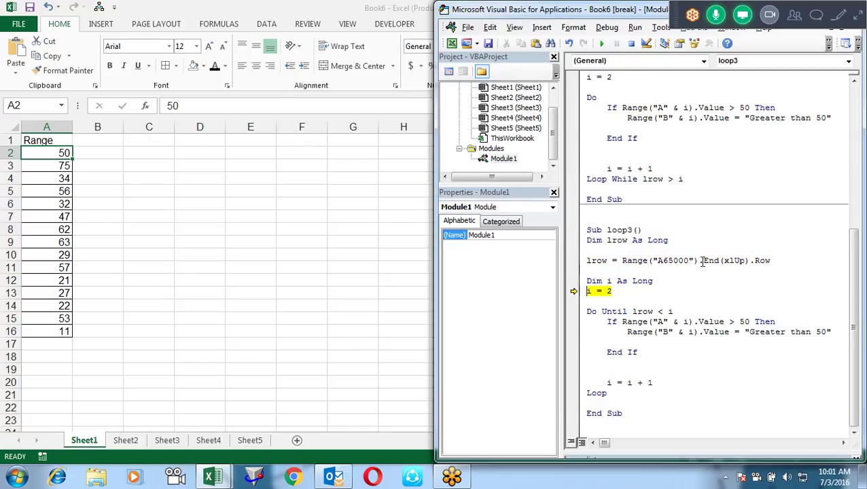
key("F8")
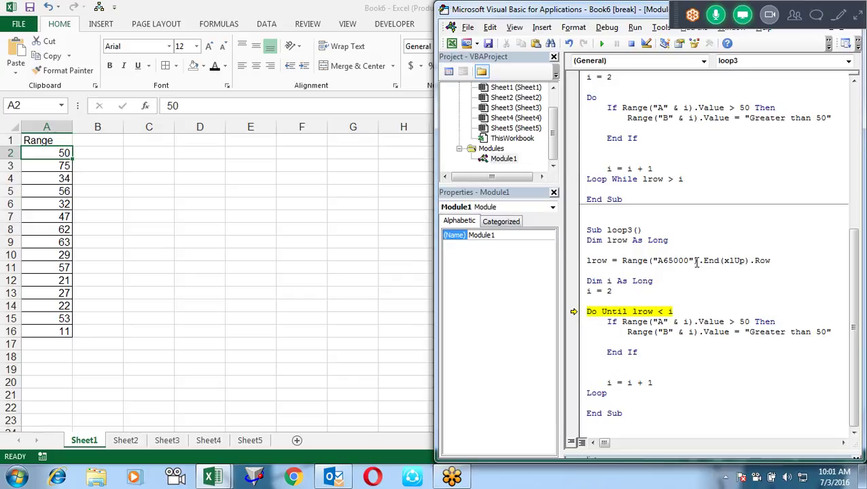
mouse_move(671, 310)
mouse_move(641, 311)
key("F8")
key("F8")
key("F8")
key("F8")
key("F8")
key("F8")
key("F8")
key("F8")
key("F8")
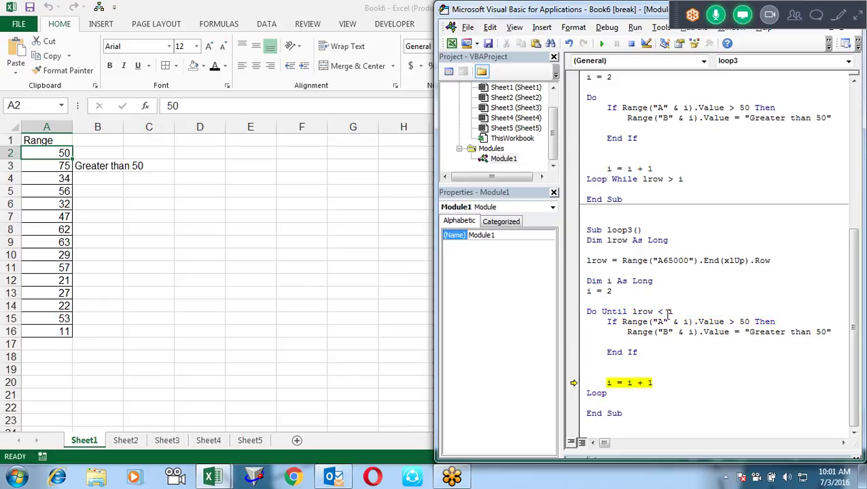
key("F8")
key("F8")
key("F8")
key("F8")
key("F8")
key("F8")
key("F8")
key("F8")
key("F8")
key("F8")
key("F8")
key("F8")
key("F8")
key("F8")
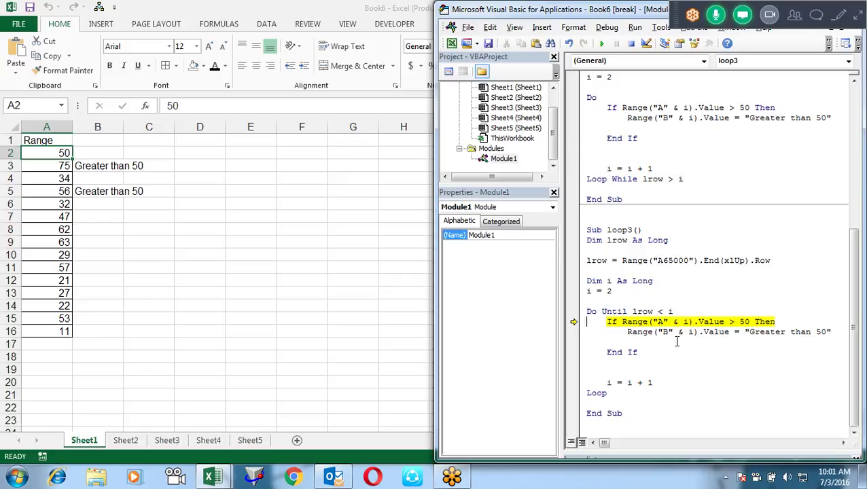
mouse_move(689, 326)
key("F8")
key("F8")
key("F8")
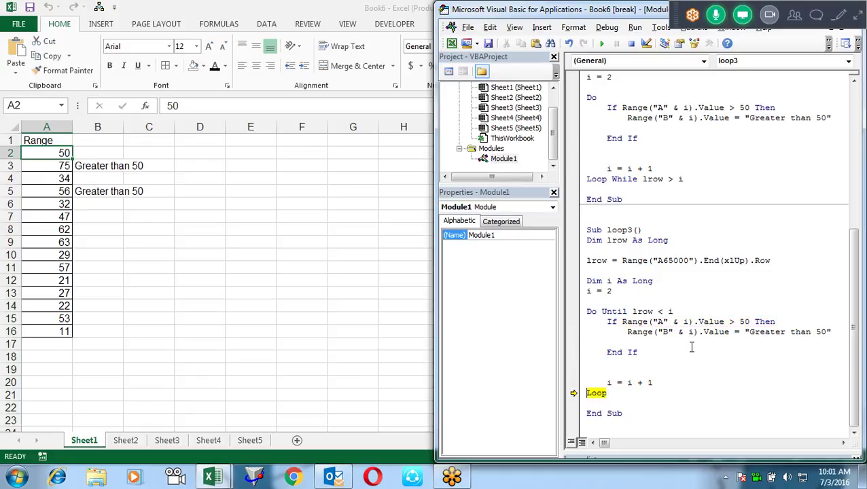
key("F8")
key("F8")
key("F8")
key("F8")
key("F8")
key("F8")
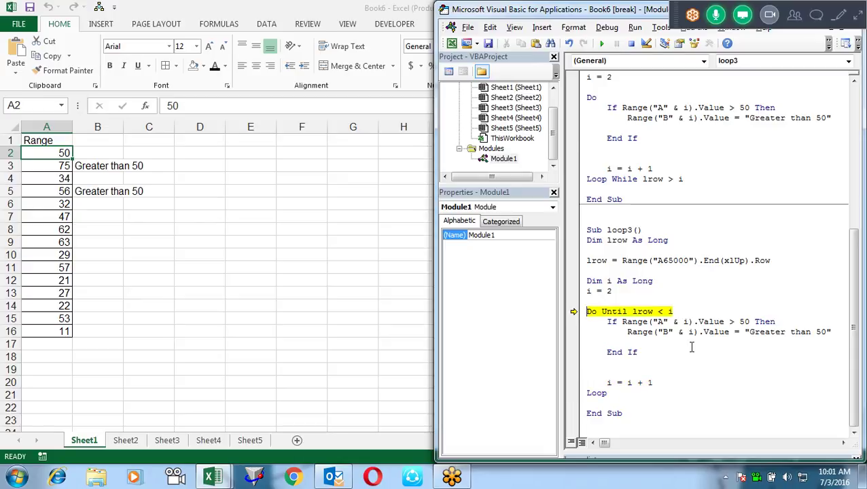
Step: Keep stepping as loop3 writes 'Greater than 50' into B8 and B11
key("F8")
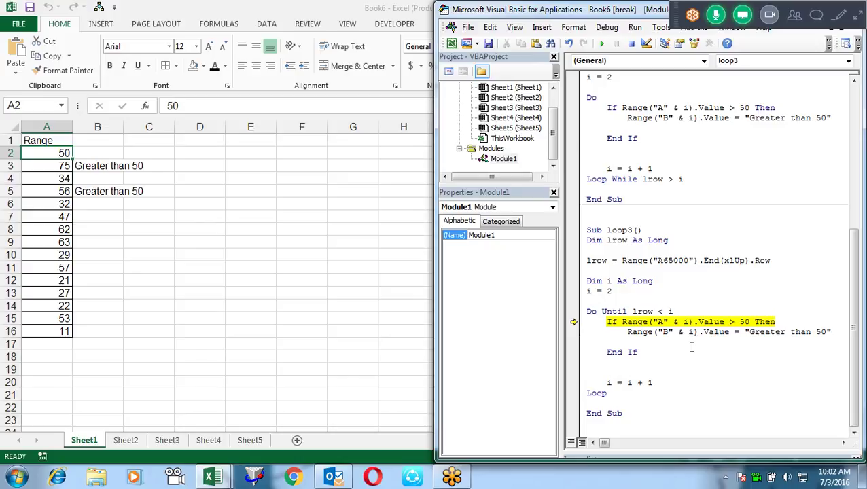
key("F8")
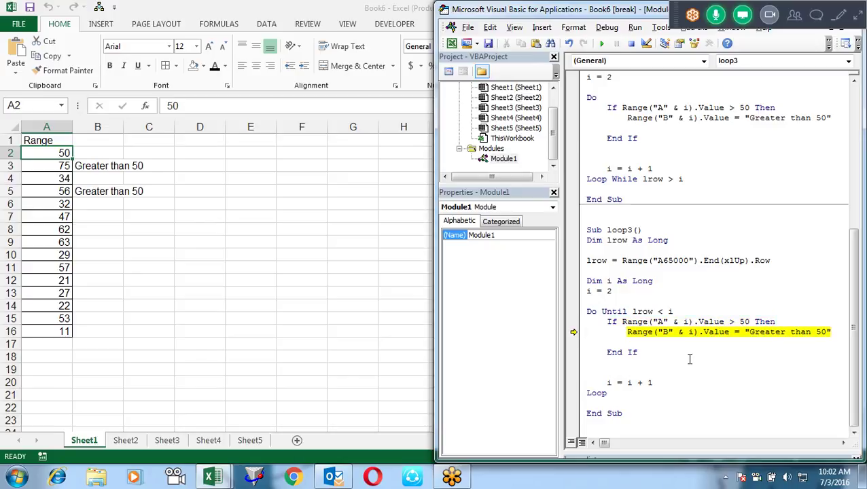
key("F8")
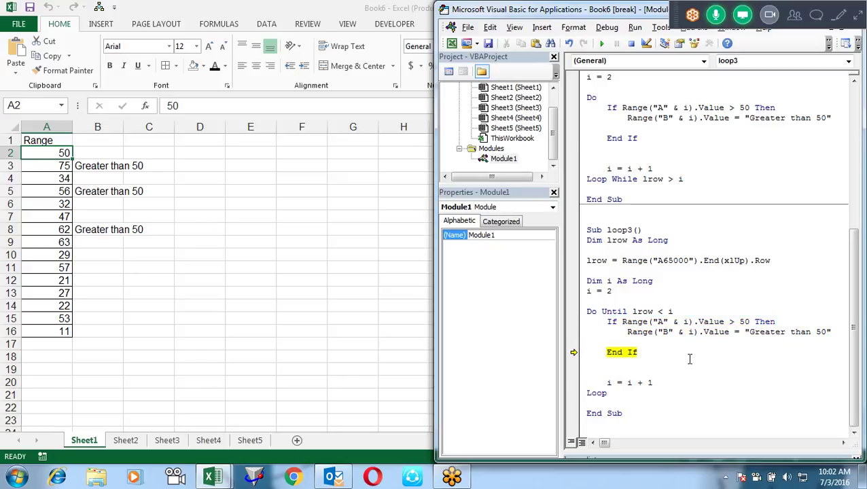
key("F8")
key("F8")
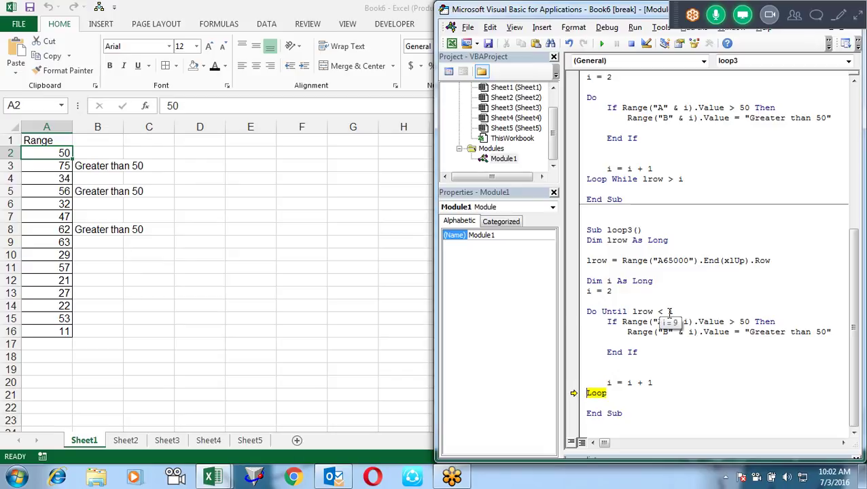
key("F8")
key("F8")
key("F8")
key("F8")
key("F8")
key("F8")
key("F8")
key("F8")
key("F8")
key("F8")
key("F8")
key("F8")
key("F8")
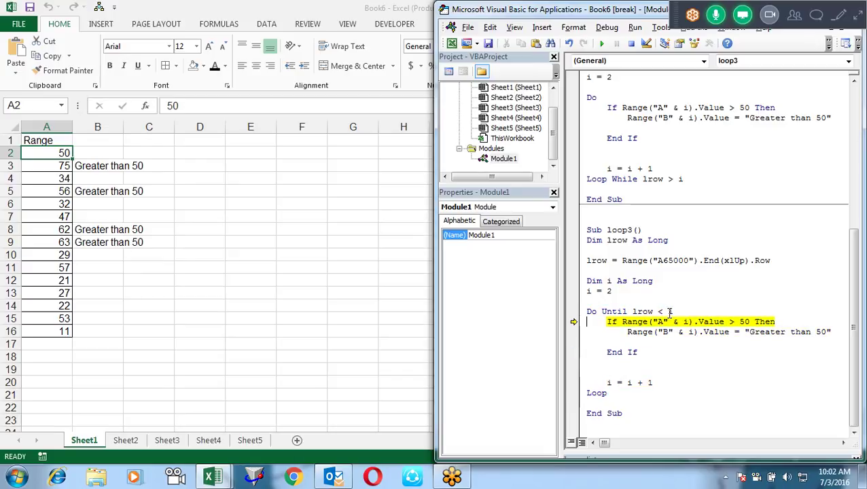
key("F8")
key("F8")
key("F8")
key("F8")
key("F8")
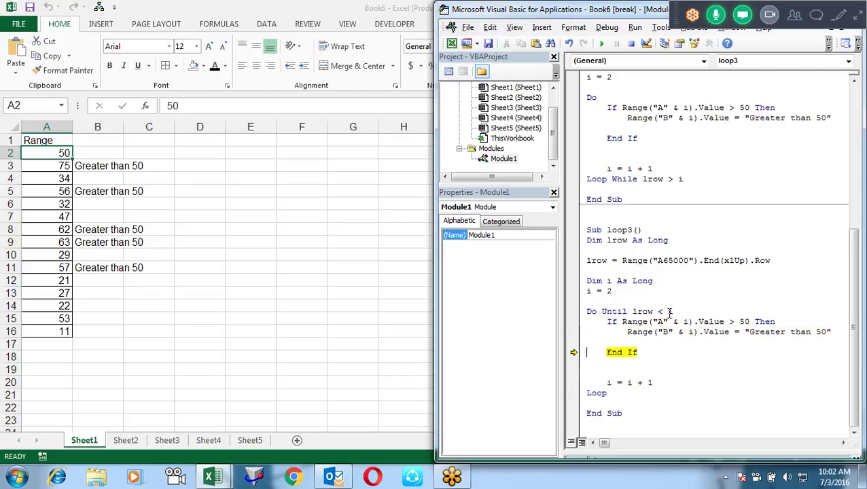
key("F8")
key("F8")
key("F8")
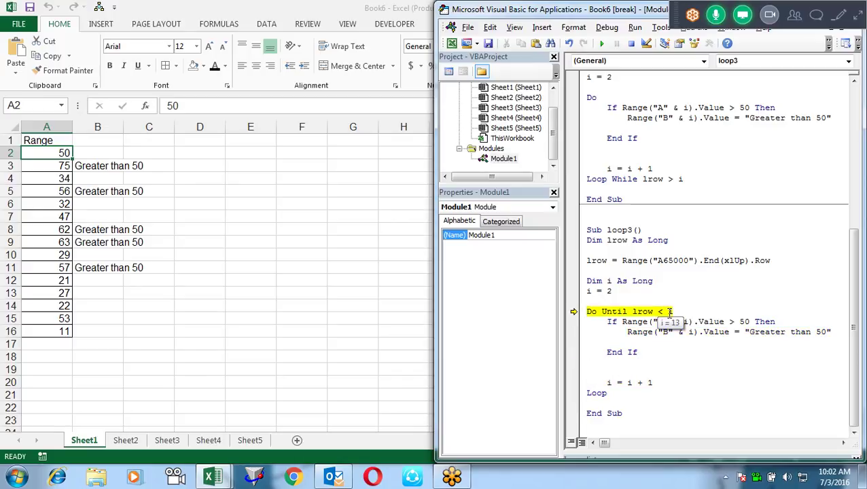
key("F8")
key("F8")
key("F8")
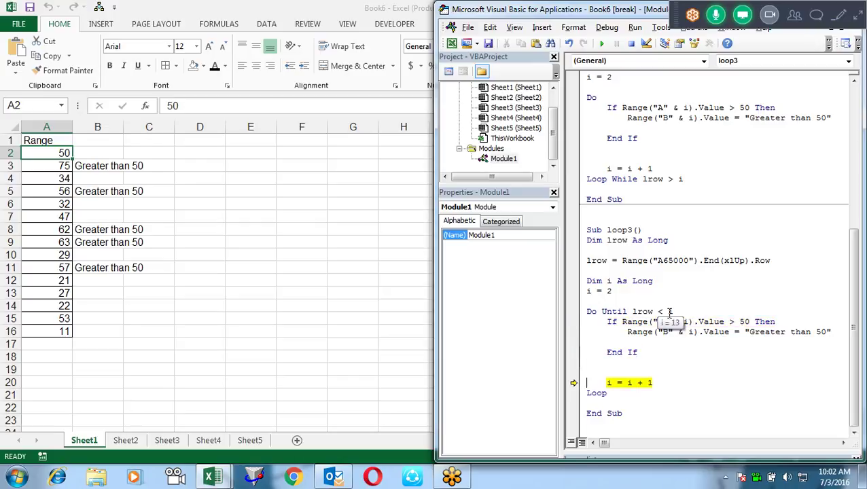
key("F8")
key("F8")
key("F8")
key("F8")
key("F8")
key("F8")
Step: Step on through the B15 label until loop3 reaches End Sub and finishes
mouse_move(669, 312)
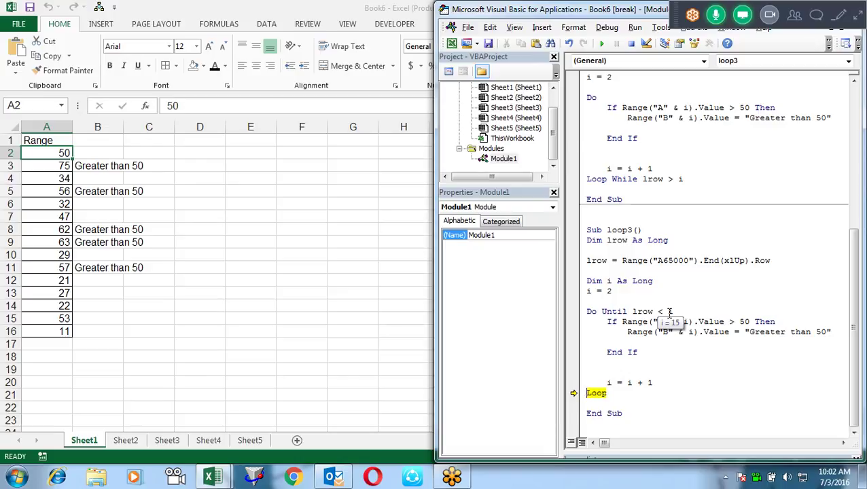
key("F8")
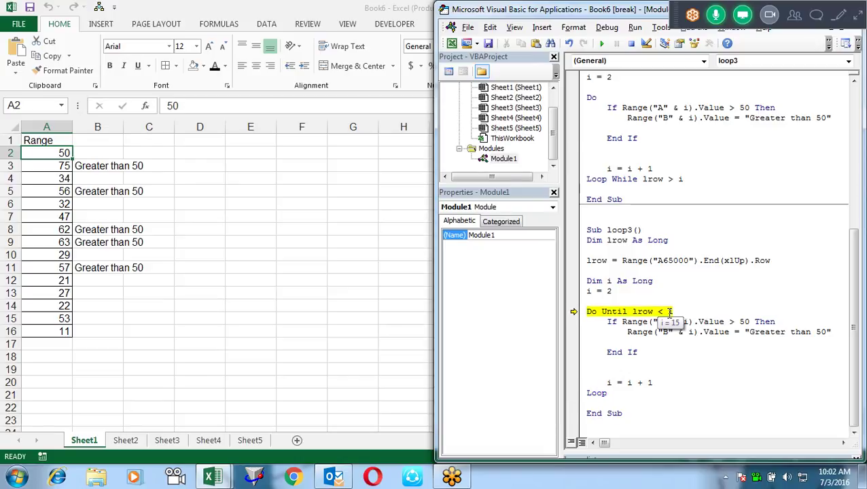
key("F8")
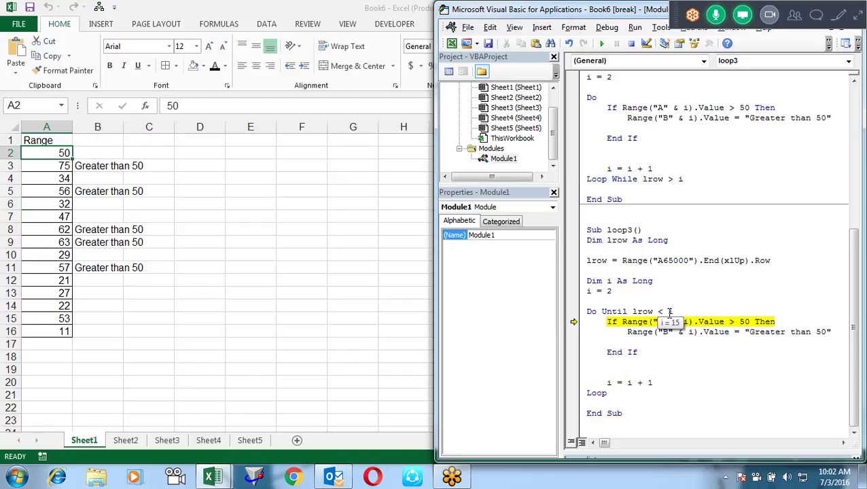
key("F8")
key("F8")
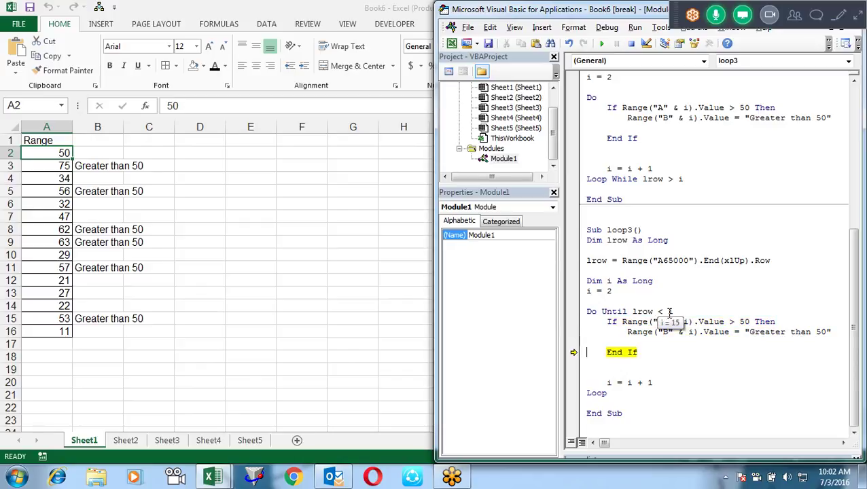
key("F8")
key("F8")
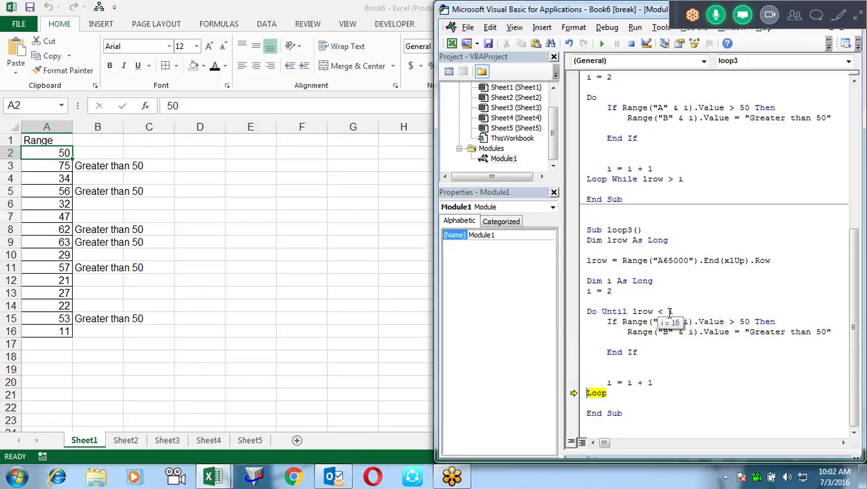
key("F8")
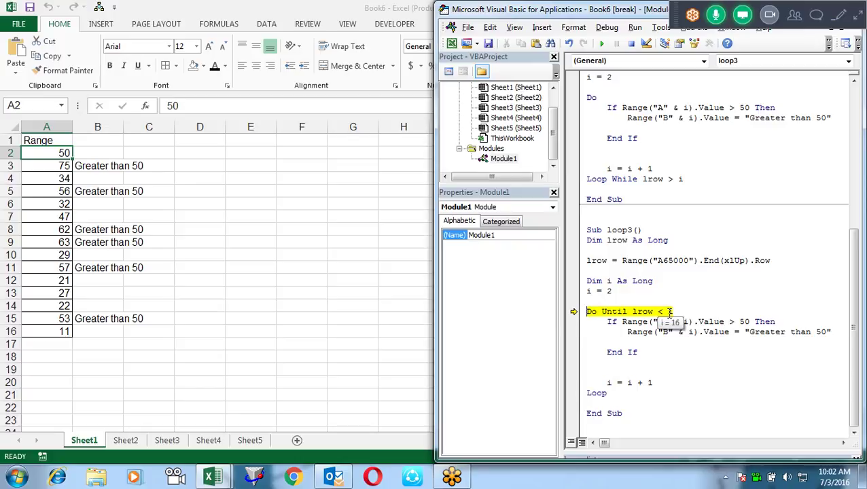
key("F8")
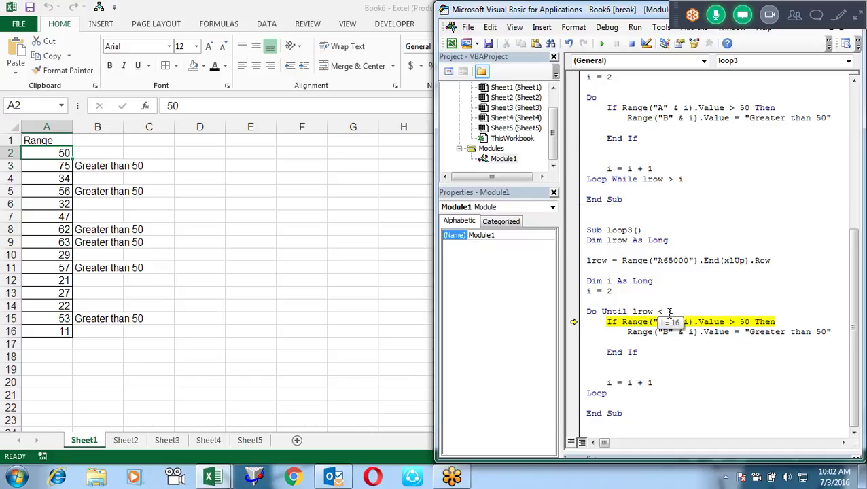
mouse_move(641, 311)
key("F8")
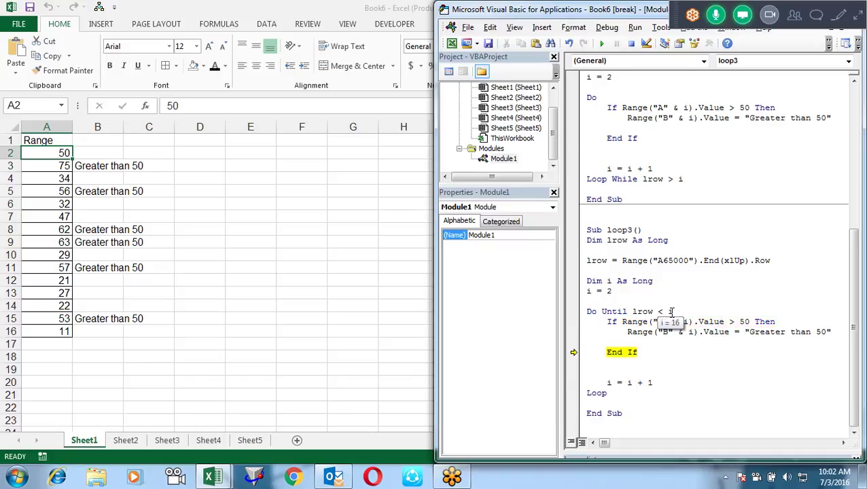
key("F8")
key("F8")
key("F8")
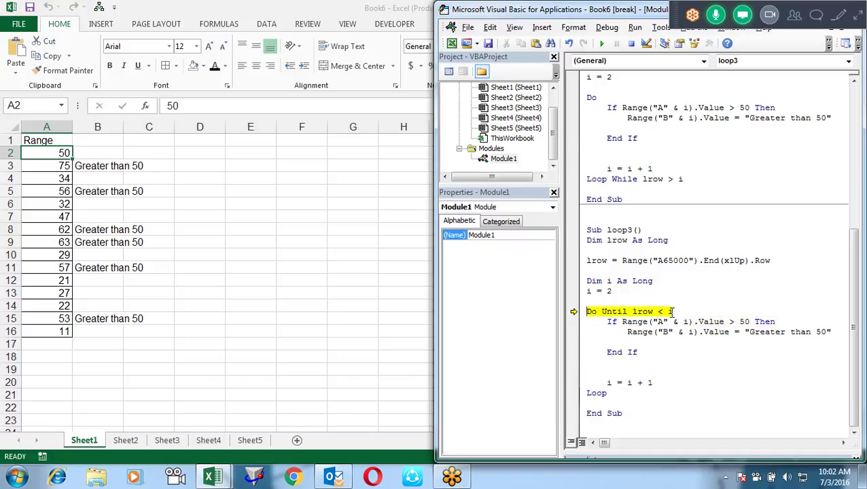
key("F8")
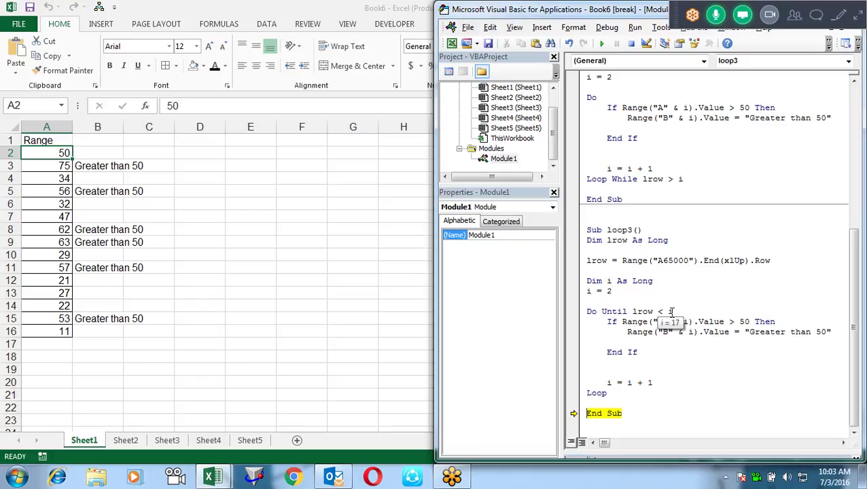
key("F8")
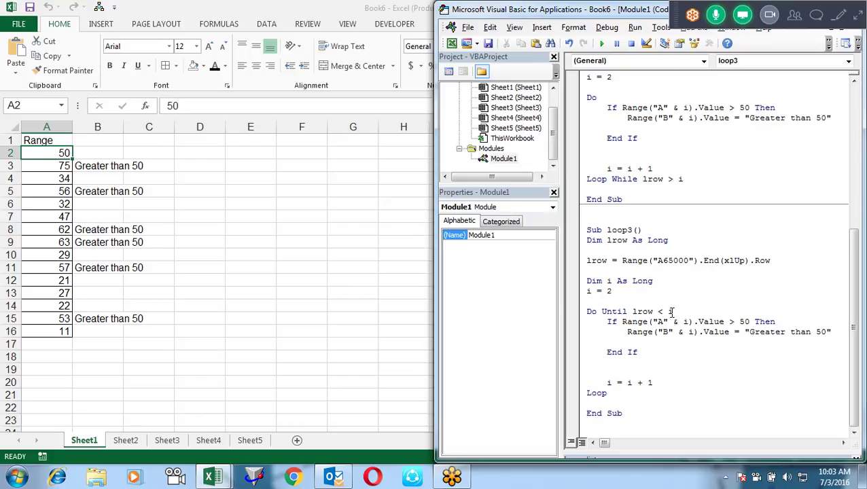
Step: Duplicate the loop3 procedure below itself and rename the copy loop4
mouse_move(622, 413)
left_mouse_down()
mouse_move(549, 268)
mouse_move(561, 228)
left_mouse_up()
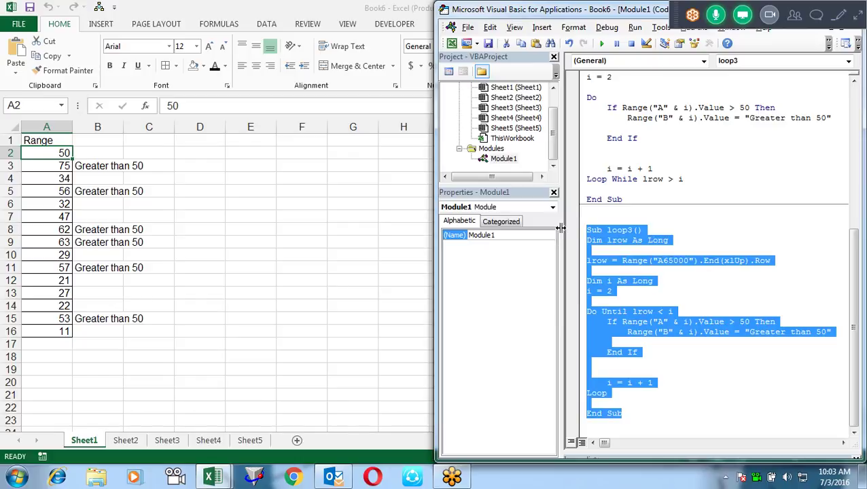
left_click(665, 419)
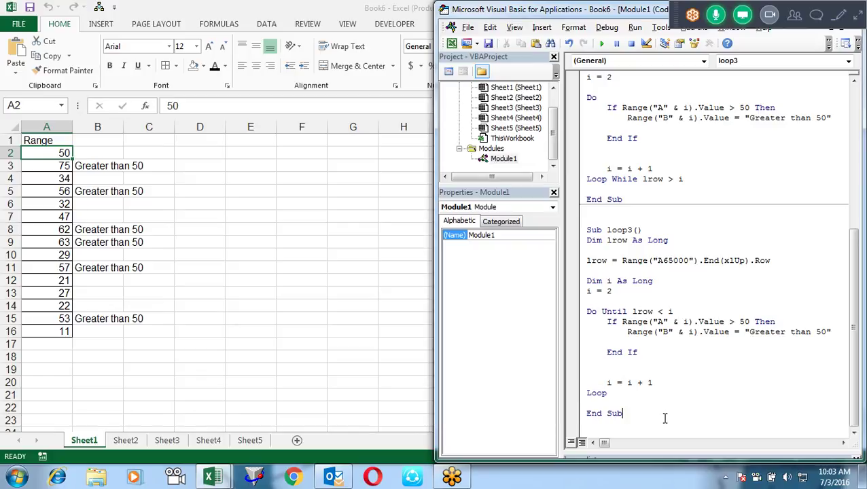
key("Return")
type("Sub loop3() Dim lrow As Long  lrow = Range(\"A65000\").End(xlUp).Row  Dim i As Long i = 2  Do Until lrow < i     If Range(\"A\" & i).Value > 50 Then         Range(\"B\" & i).Value = \"Greater than 50\"      End If       i = i + 1 Loop  End Sub")
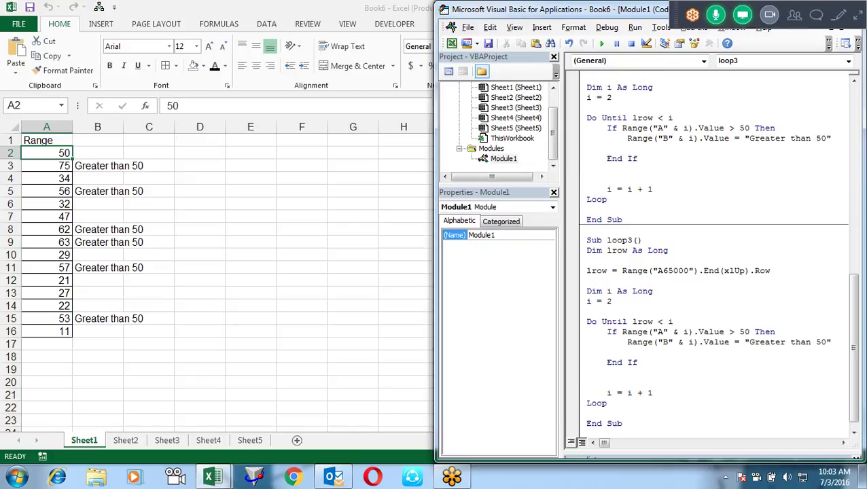
left_click(611, 301)
left_click(631, 240)
key("BackSpace")
type("4")
key("Down")
key("Down")
key("Down")
key("Down")
key("Down")
key("Down")
key("Down")
Step: Move 'Until lrow < i' from the Do line to the end of the Loop line
left_click_drag(673, 321, 604, 321)
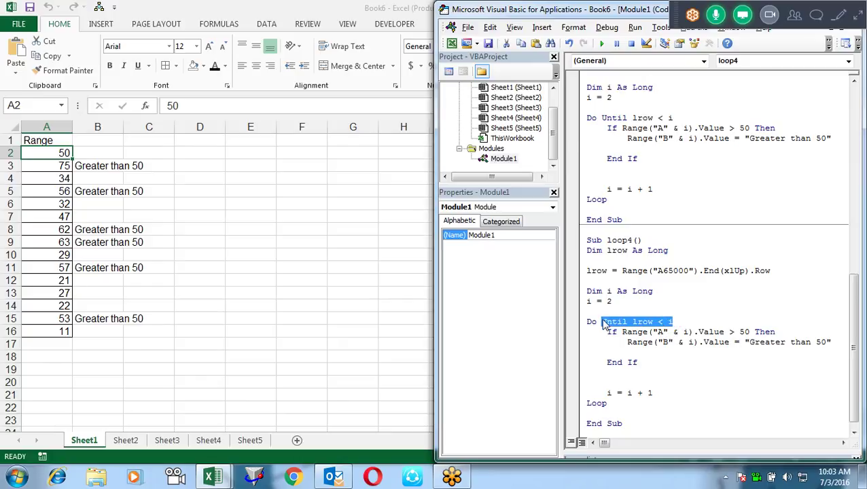
key("ctrl+x")
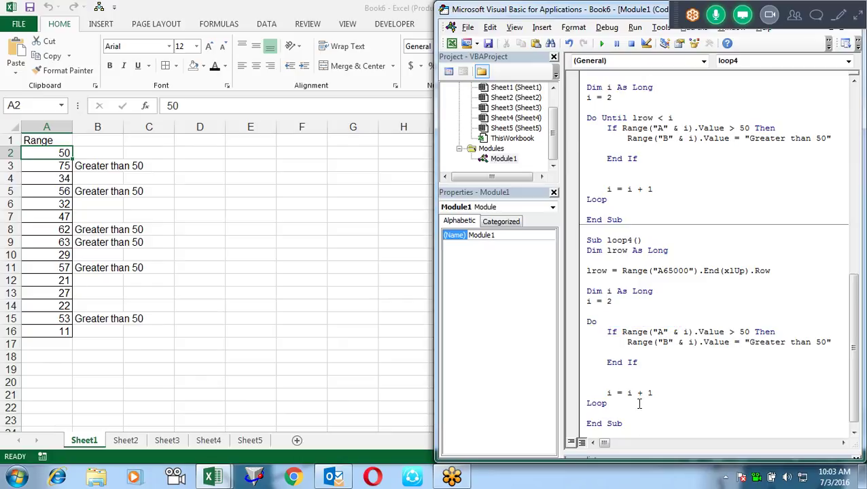
left_click(635, 403)
key("ctrl+v")
Step: Clear the labels in B2:B17 and change A16 to 60
left_click(107, 153)
left_click_drag(103, 201, 97, 339)
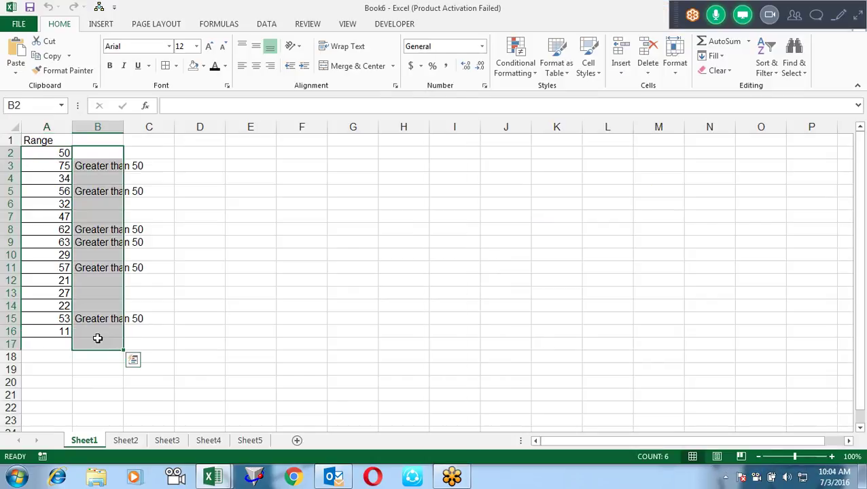
key("Delete")
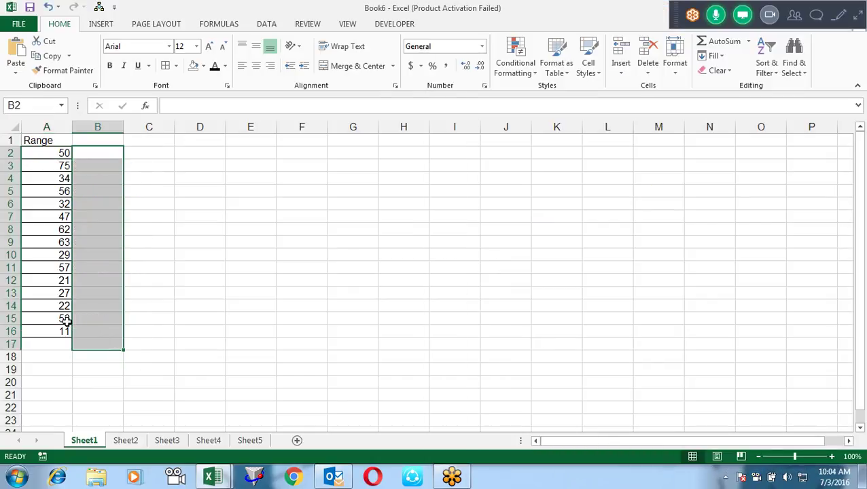
left_click(58, 308)
left_click(62, 333)
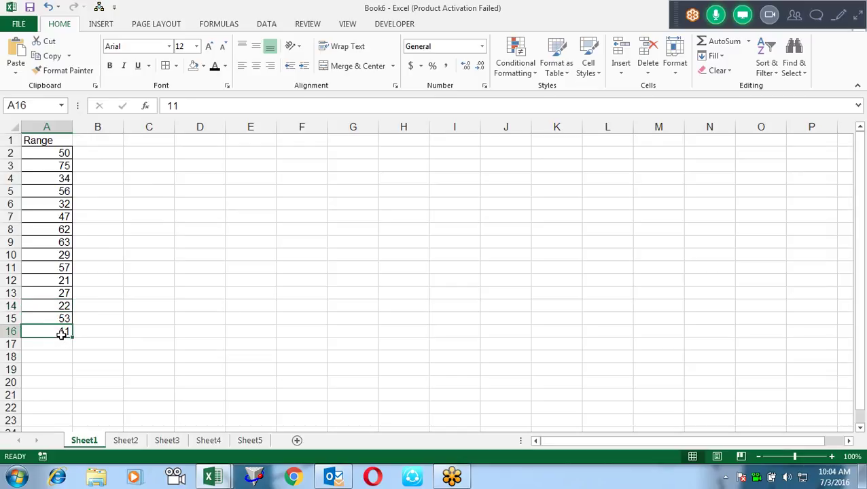
type("60")
key("Return")
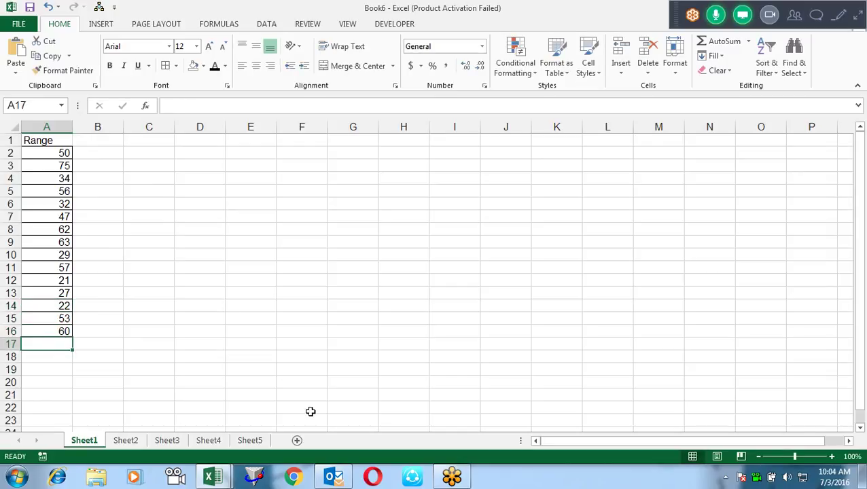
Step: Run the loop4 macro from the VBA editor
mouse_move(212, 477)
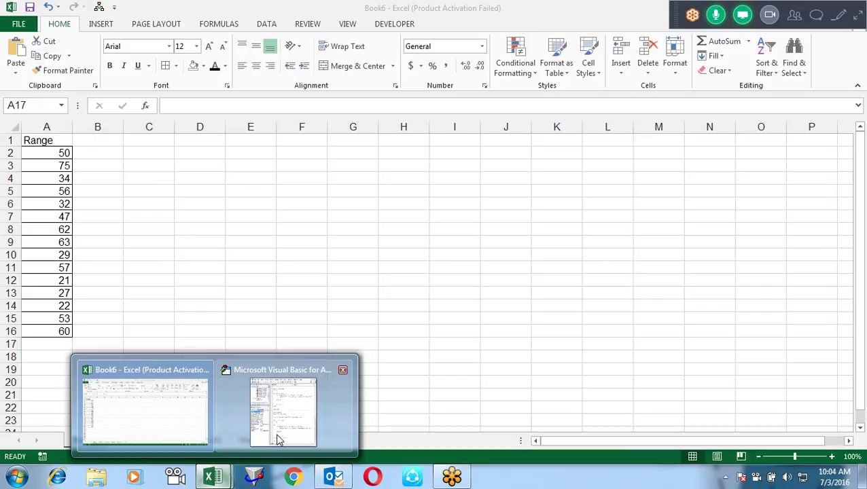
left_click(279, 435)
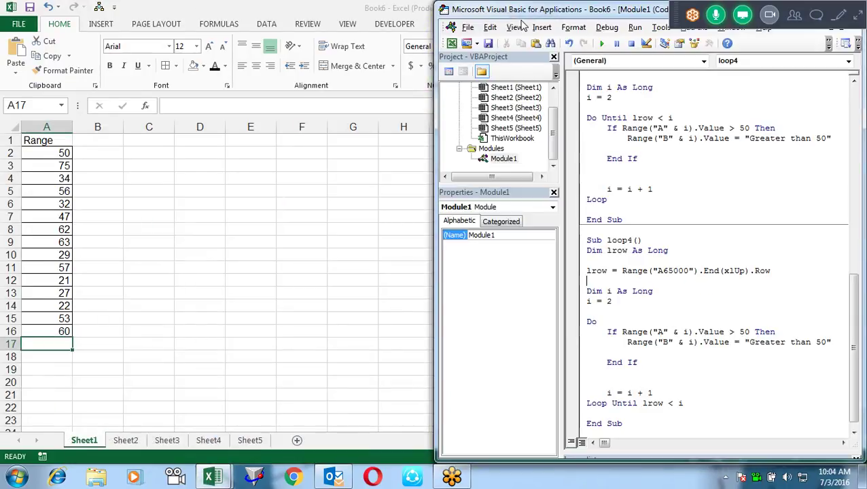
left_click(602, 44)
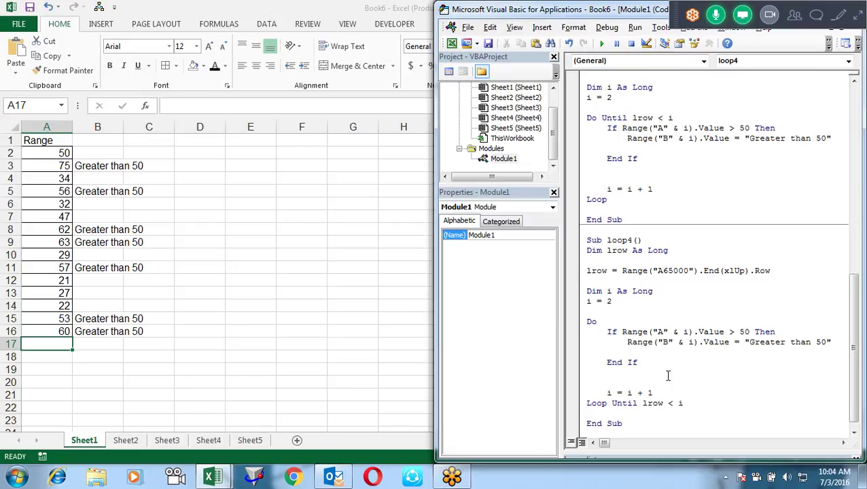
Step: Undo a stray paste below End Sub and select the whole loop4 procedure
left_click_drag(854, 286, 858, 316)
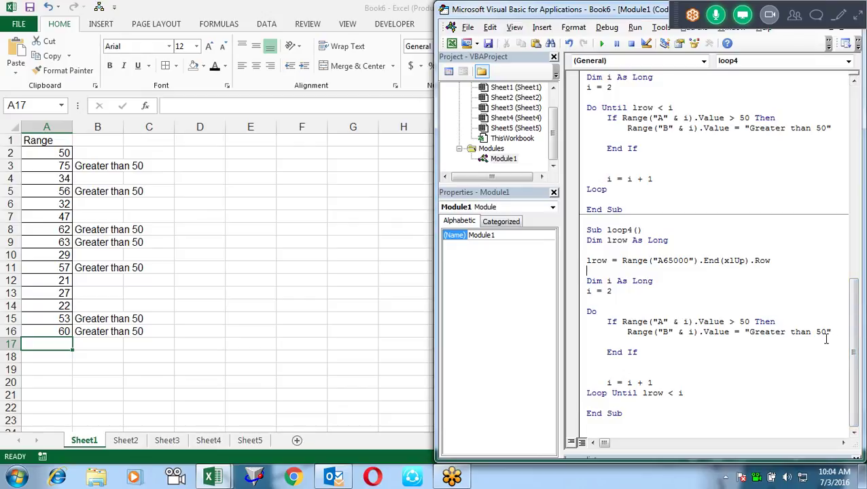
left_click(678, 416)
key("Return")
key("Return")
key("Return")
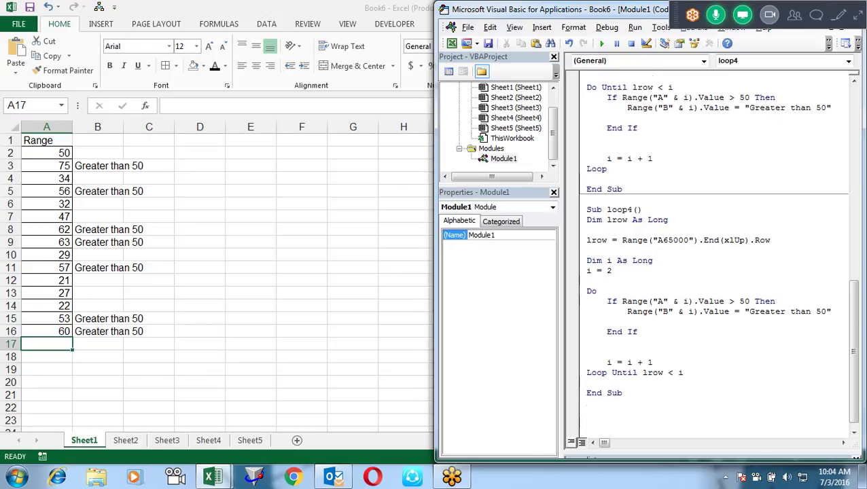
key("ctrl+v")
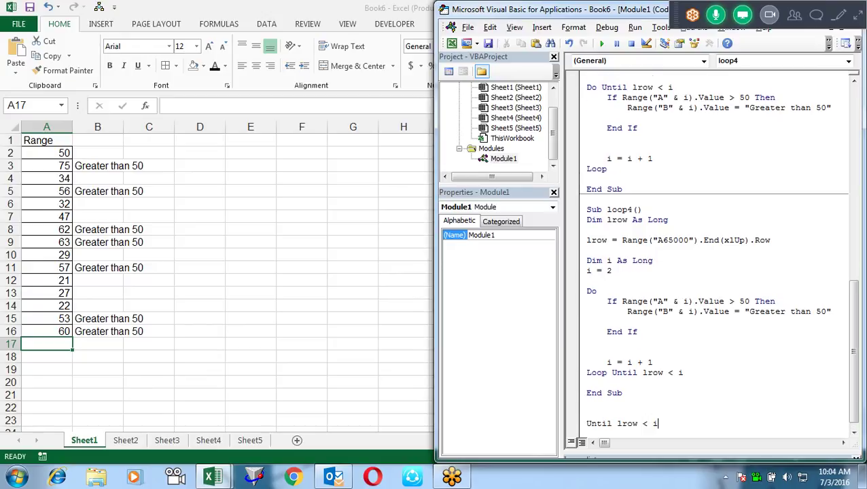
key("ctrl+z")
key("Up")
key("Up")
key("Up")
key("Right")
key("Right")
key("Right")
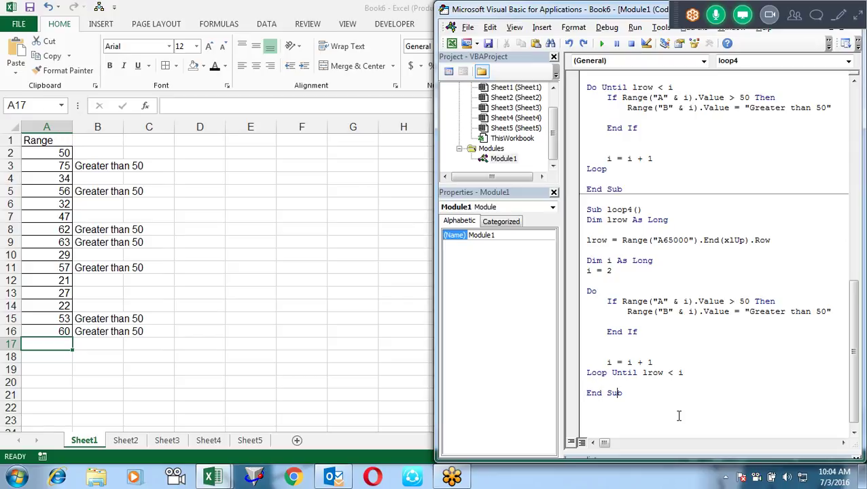
left_click_drag(668, 362, 607, 364)
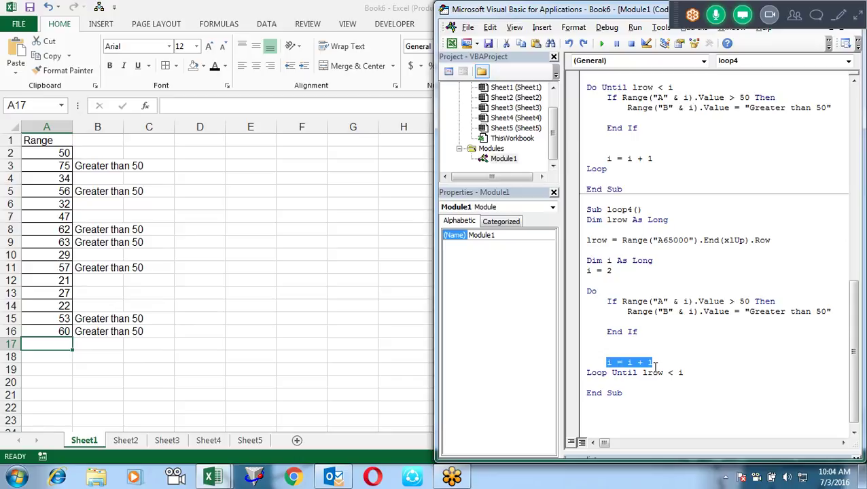
left_click_drag(630, 397, 579, 210)
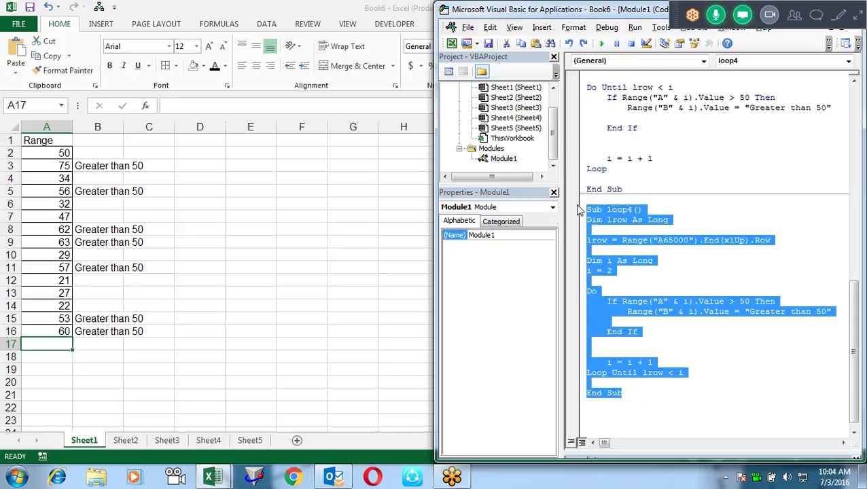
Step: Paste a copy of loop4 below it and rename the copy loop5
left_click(672, 414)
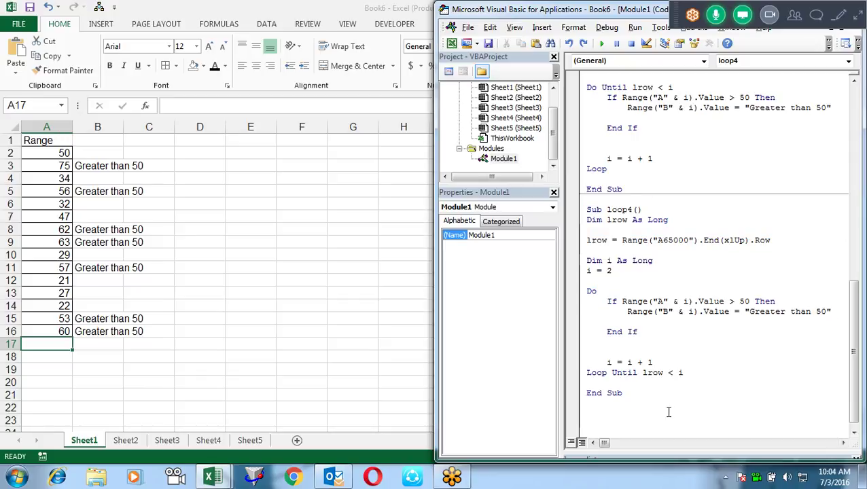
key("ctrl+v")
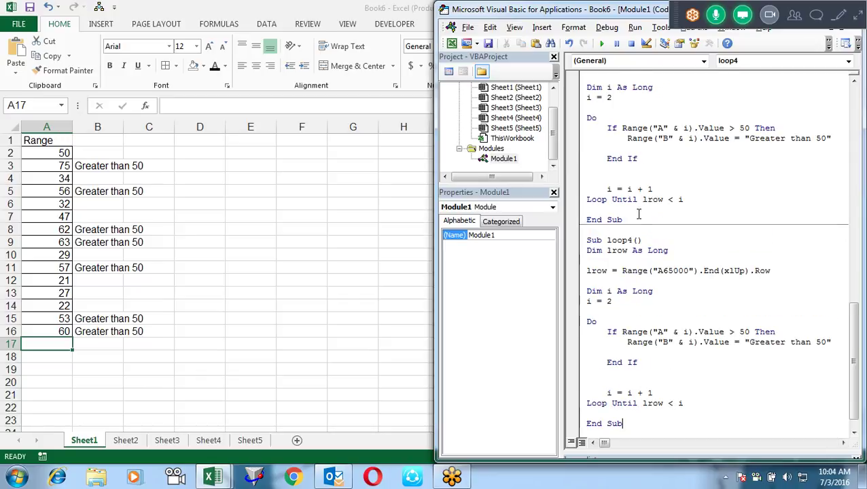
left_click(633, 240)
key("Left")
key("BackSpace")
type("5")
Step: Replace the Do line and i = 2 initialisation with For i = 2 To lrow
key("Down")
key("Down")
key("Down")
key("Down")
key("Down")
key("Down")
key("Down")
key("Down")
key("BackSpace")
key("BackSpace")
type("for i")
key("BackSpace")
key("BackSpace")
key("BackSpace")
key("BackSpace")
key("BackSpace")
key("Up")
key("shift+Right")
key("shift+Right")
key("shift+Right")
key("shift+Right")
key("shift+Right")
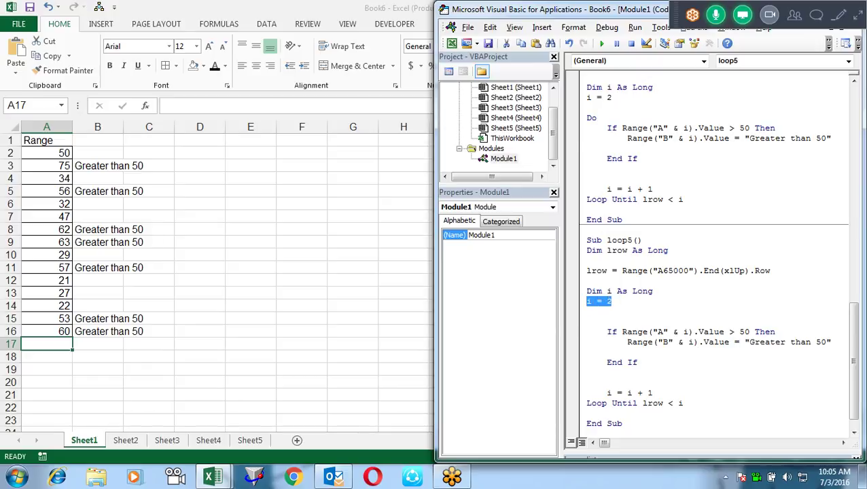
key("Delete")
key("Delete")
key("Delete")
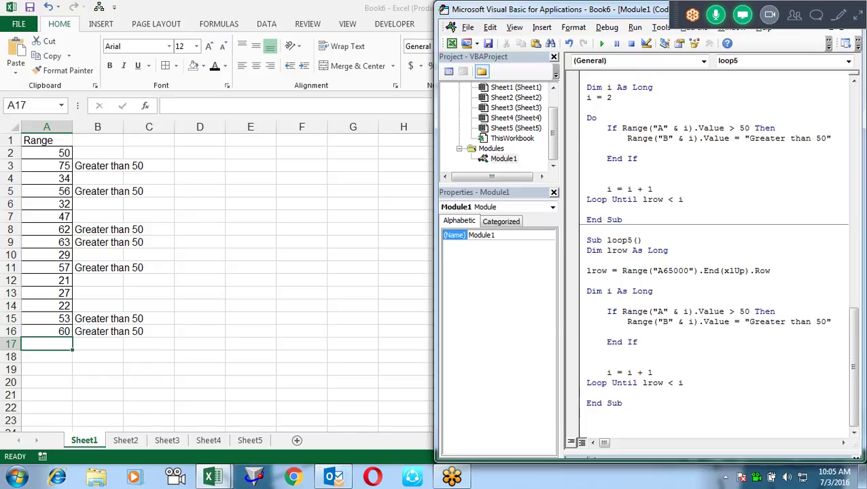
type("for i")
type("=2 ")
type("to")
type(" lrow")
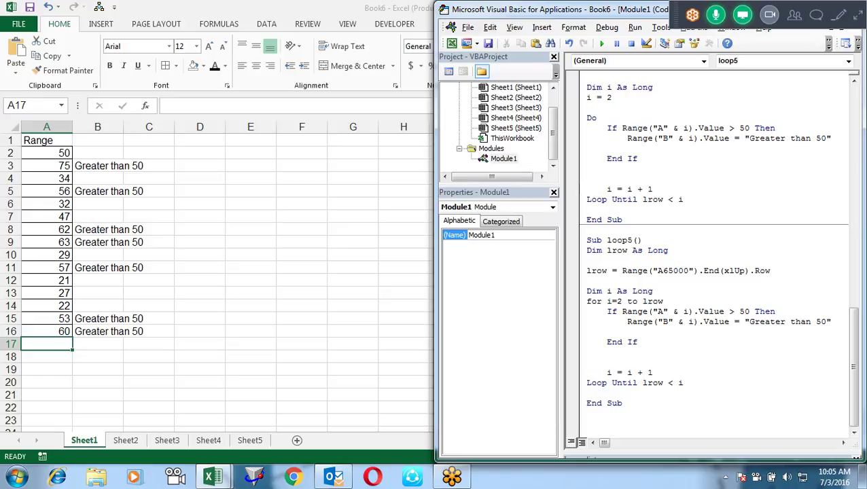
Step: Delete the i = i + 1 counter and replace Loop Until lrow < i with Next i
left_click(664, 383)
left_click_drag(653, 373, 607, 373)
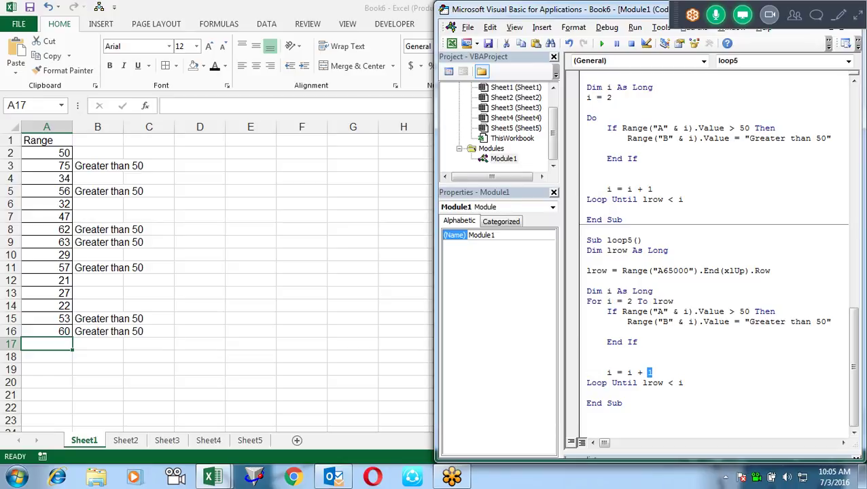
key("Delete")
left_click_drag(685, 383, 599, 360)
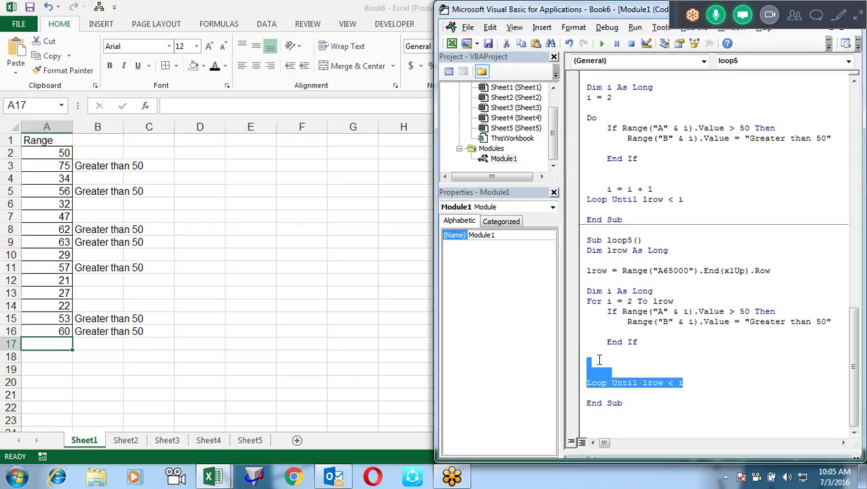
type("Nex")
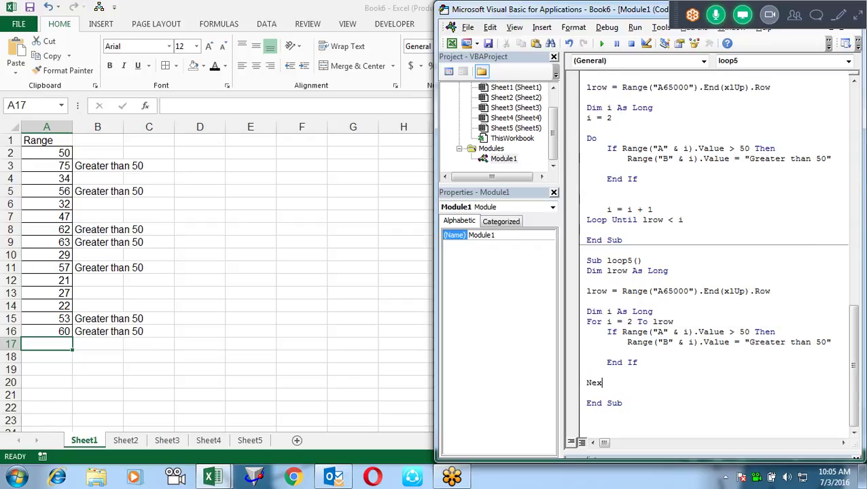
type("t i")
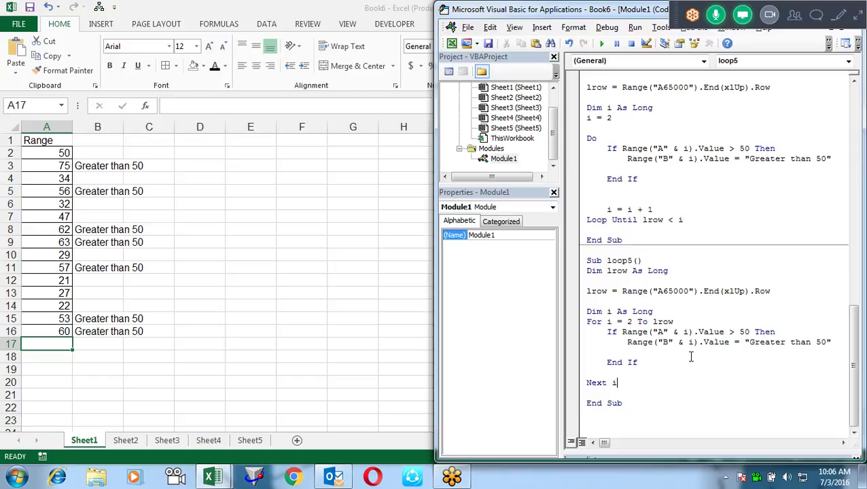
Step: Add a Step clause to loop5's For line, trying Step 2 and then Step 1
left_click_drag(633, 320, 608, 318)
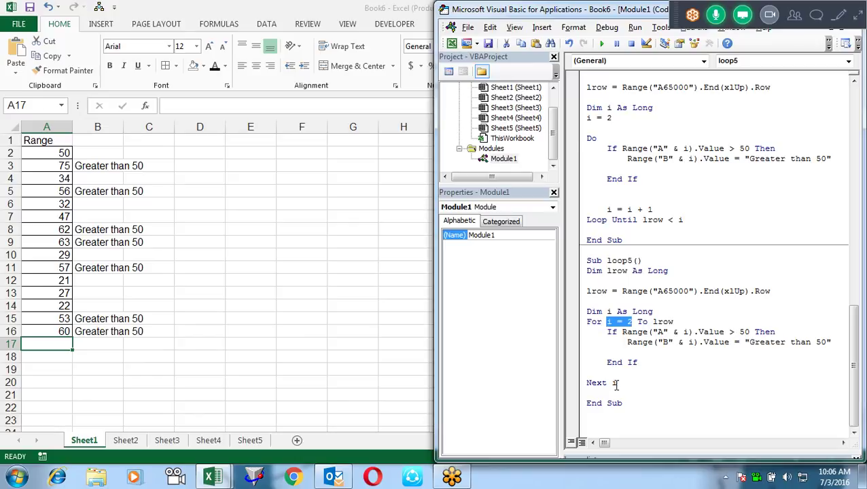
left_click(683, 321)
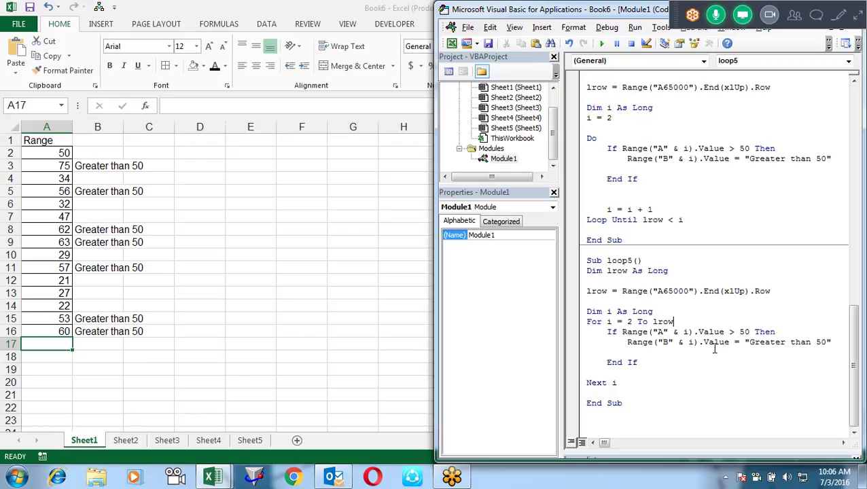
type("step 2")
key("Up")
key("BackSpace")
type("1")
Step: Try Step 2 and Step -1 on the For line, then remove the Step clause
key("BackSpace")
type("2")
key("BackSpace")
type("-1")
key("BackSpace")
key("BackSpace")
key("BackSpace")
key("BackSpace")
key("BackSpace")
key("BackSpace")
key("BackSpace")
key("BackSpace")
left_click(607, 352)
key("Down")
key("Down")
Step: Clear the Greater than 50 results from B2:B16 and switch back to the VBA editor
left_click_drag(103, 151, 112, 334)
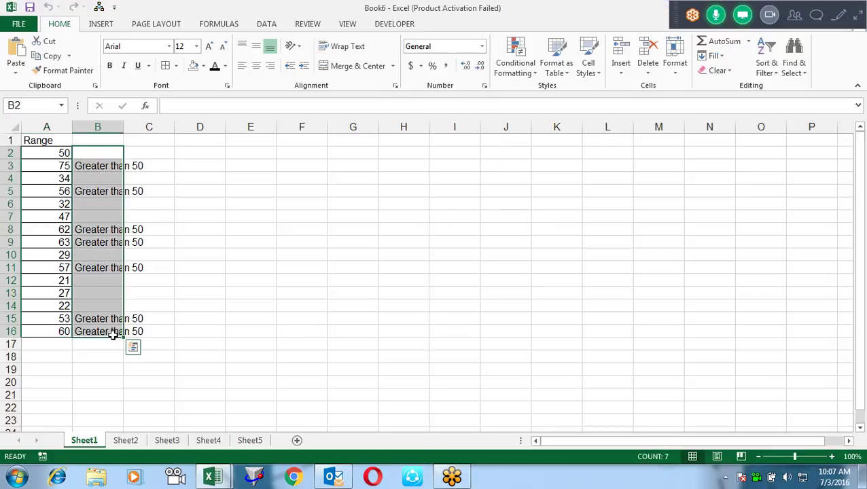
key("Delete")
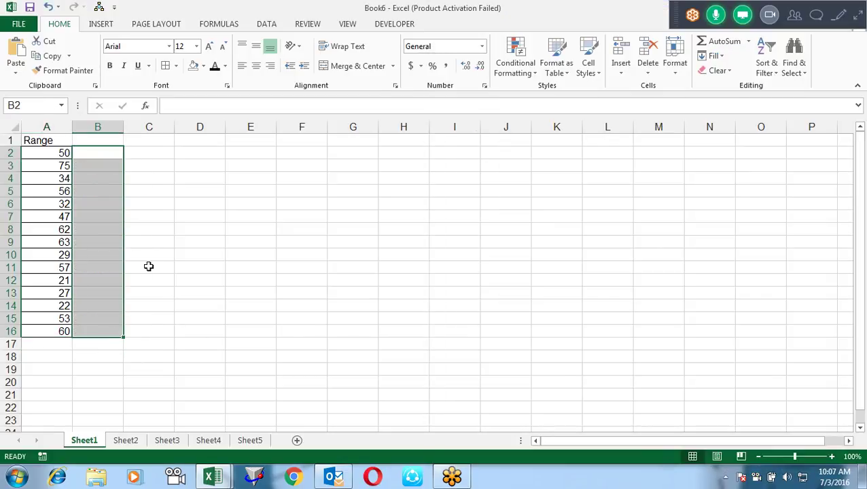
left_click(149, 267)
mouse_move(212, 476)
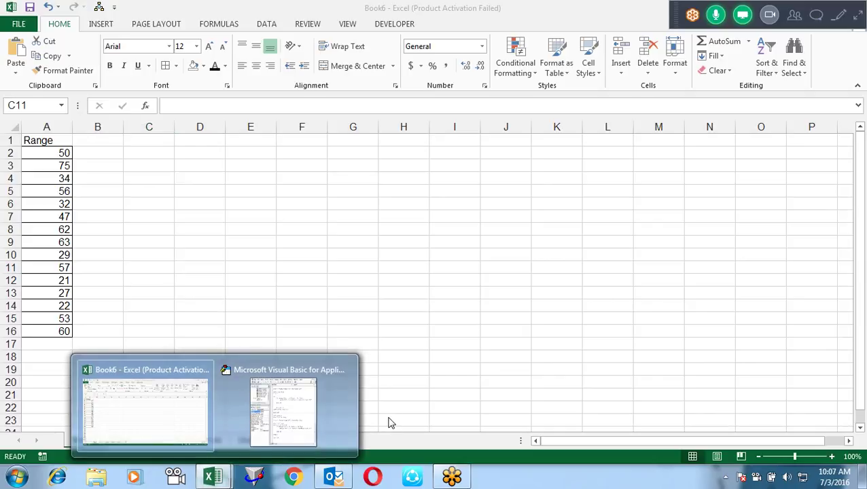
left_click(307, 419)
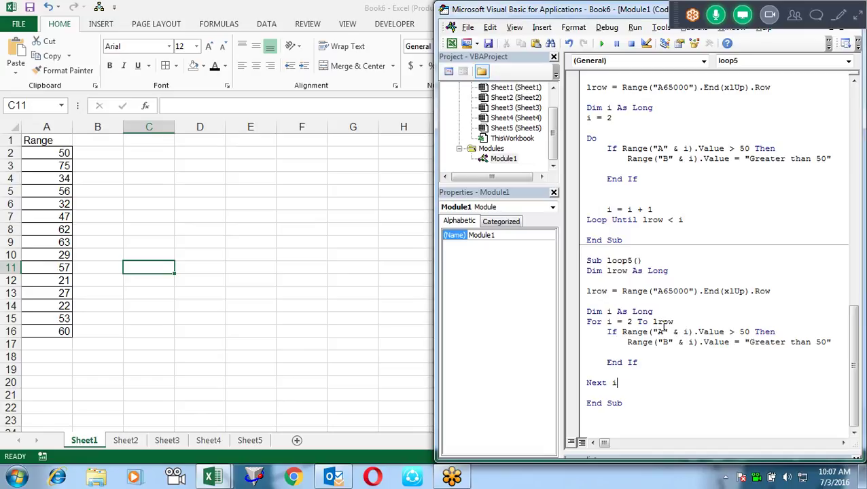
Step: Step through loop5 with F8, inspecting variables as rows get Greater than 50, then reset
key("F8")
key("F8")
key("F8")
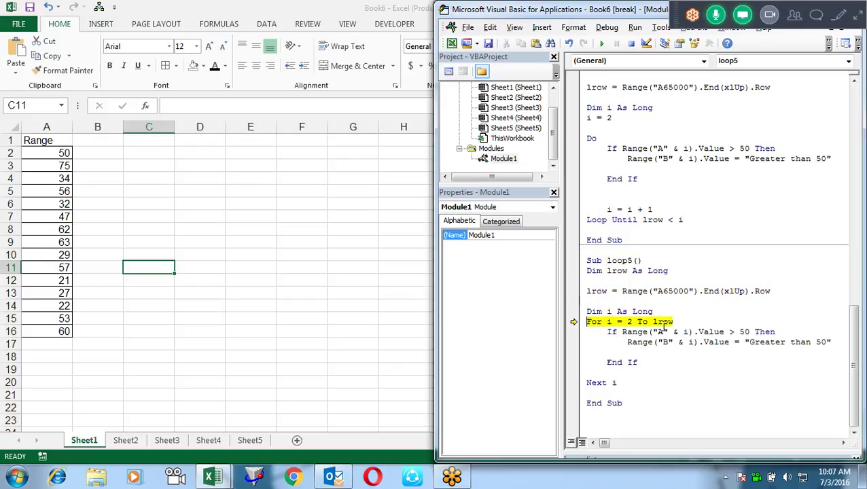
mouse_move(664, 324)
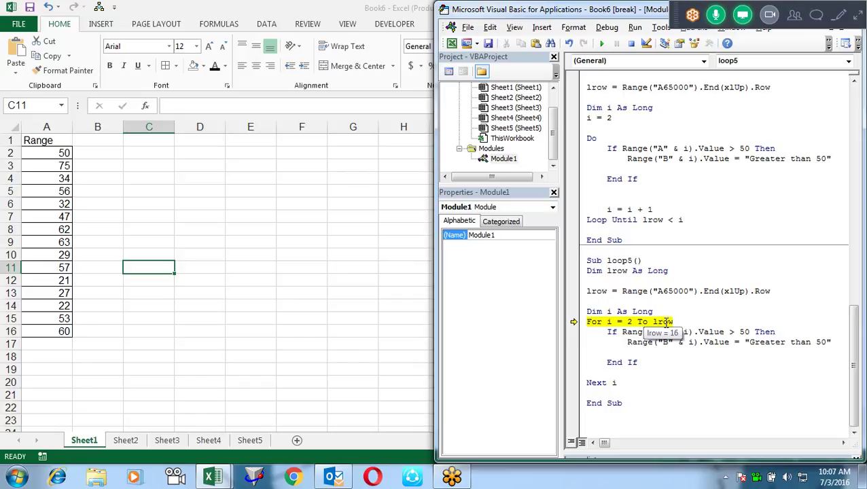
key("F8")
key("F8")
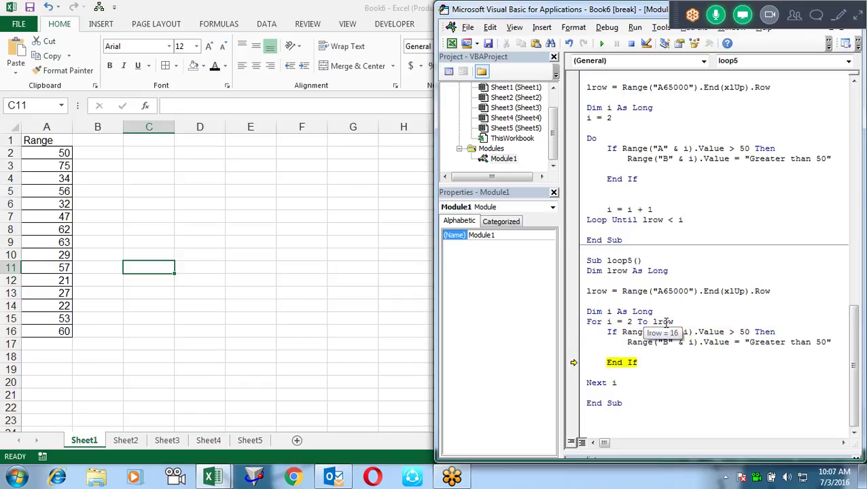
key("F8")
mouse_move(614, 383)
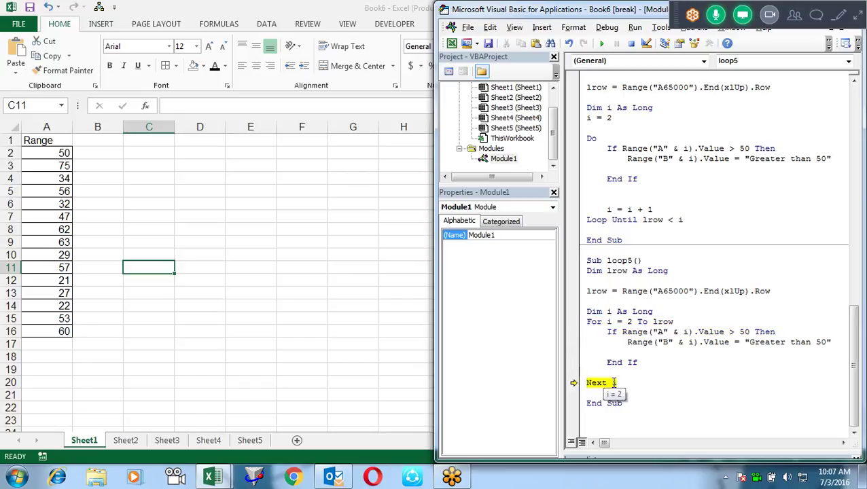
key("F8")
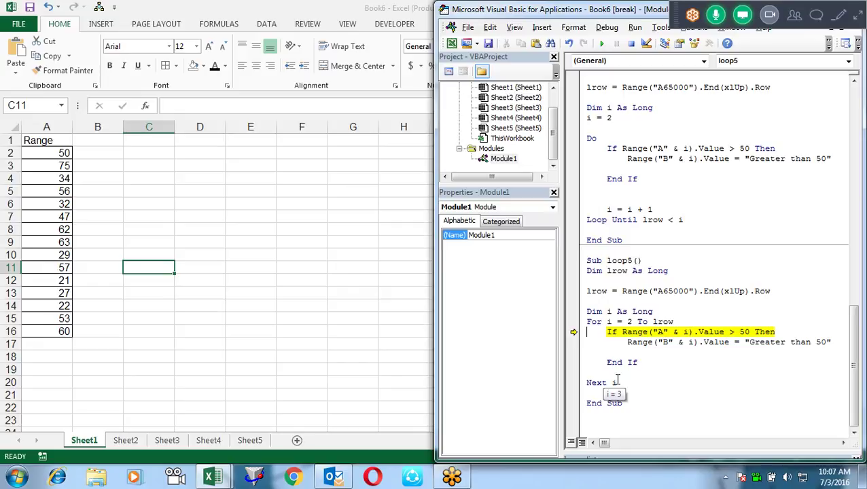
key("F8")
key("F8")
key("F8")
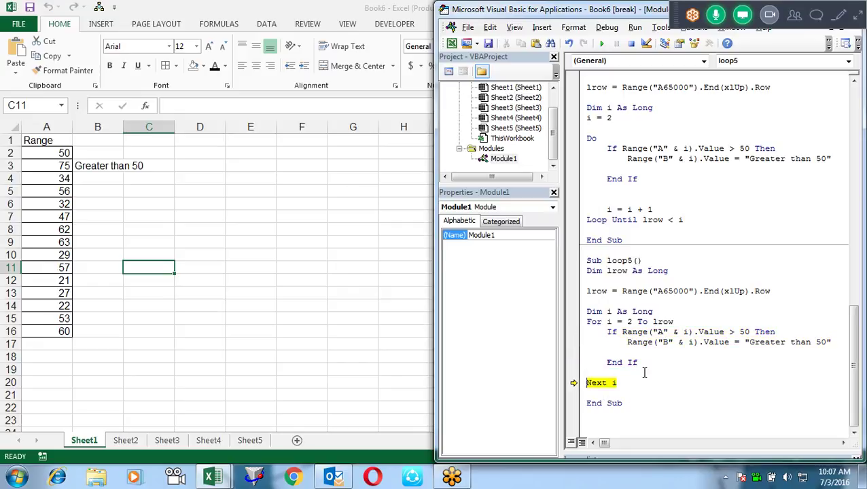
key("F8")
key("F8")
key("F8")
key("F8")
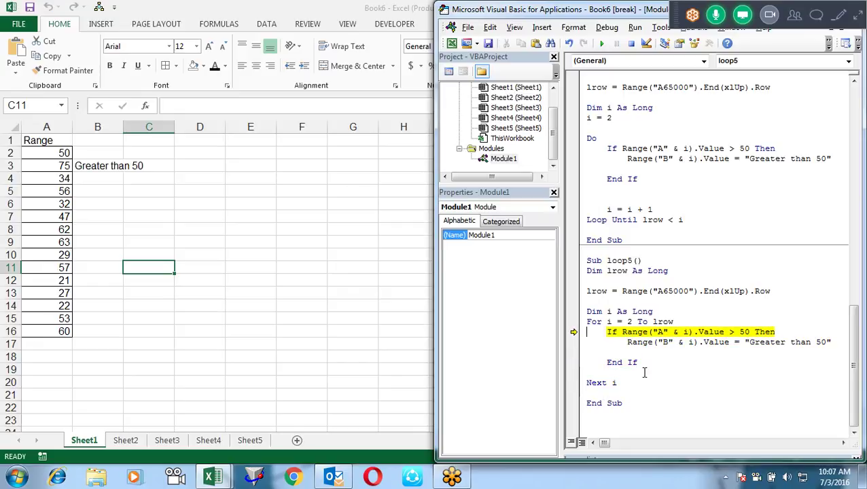
key("F8")
key("F8")
key("F8")
key("F8")
key("F8")
key("F8")
key("F8")
key("F8")
key("F8")
key("F8")
key("F8")
key("F8")
key("F8")
key("F8")
key("F8")
key("F8")
key("F8")
key("F8")
key("F8")
key("F8")
key("F8")
key("F8")
key("F8")
key("F8")
key("F8")
key("F8")
key("F8")
key("F8")
key("F8")
key("F8")
key("F8")
key("F8")
key("F8")
key("F8")
key("F8")
key("F8")
key("F8")
key("F8")
key("F8")
key("F8")
key("F8")
key("F8")
key("F8")
key("F8")
key("F8")
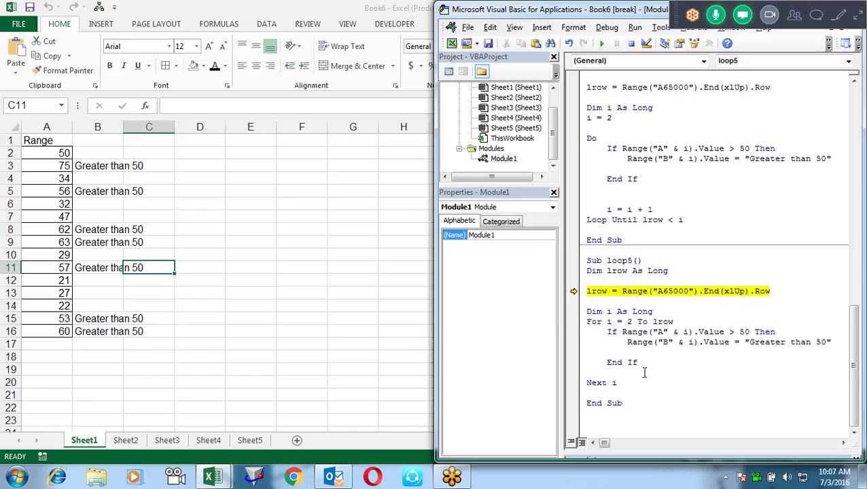
left_click(631, 43)
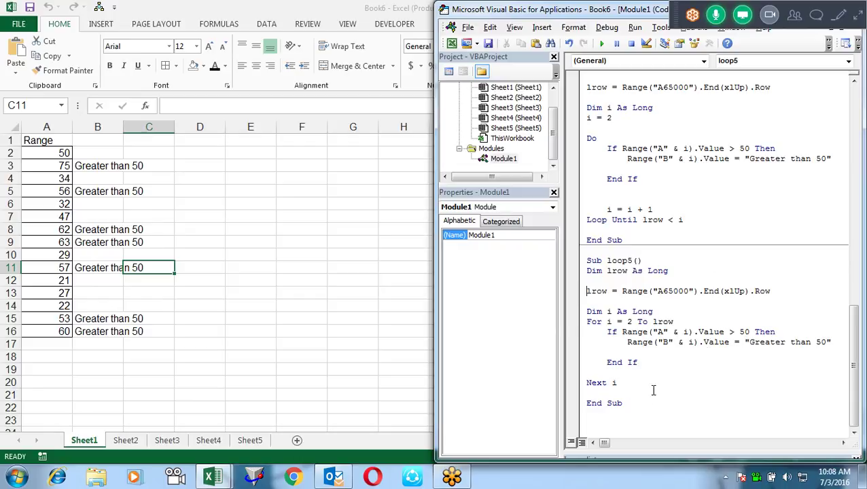
Step: Append Step 1 to loop5's For line and add an 'Optional Step comment line
left_click(681, 322)
type("step")
type(" 1")
left_click(653, 312)
left_click(653, 312)
key("Return")
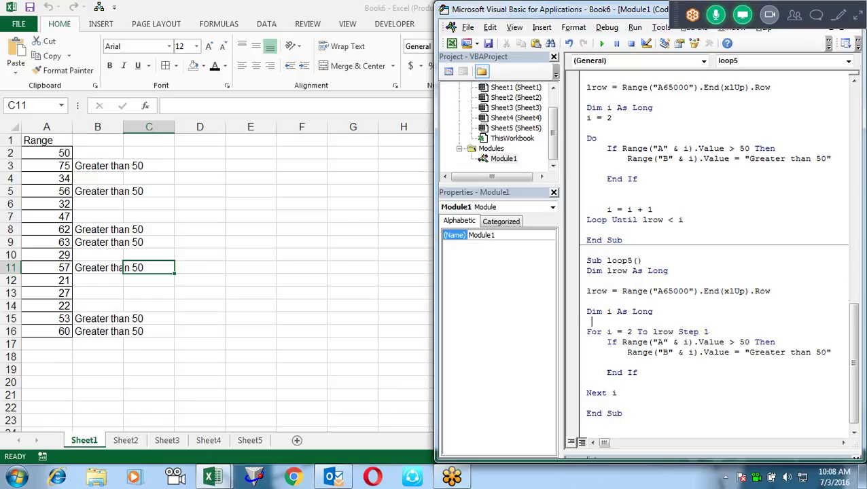
left_click(677, 321)
type("'Op")
type("tional ")
type("Step")
left_click(709, 332)
Step: Start a new Sub loop6 procedure below loop5's End Sub
key("Down")
key("Down")
key("Down")
key("Down")
key("Down")
key("Down")
key("Down")
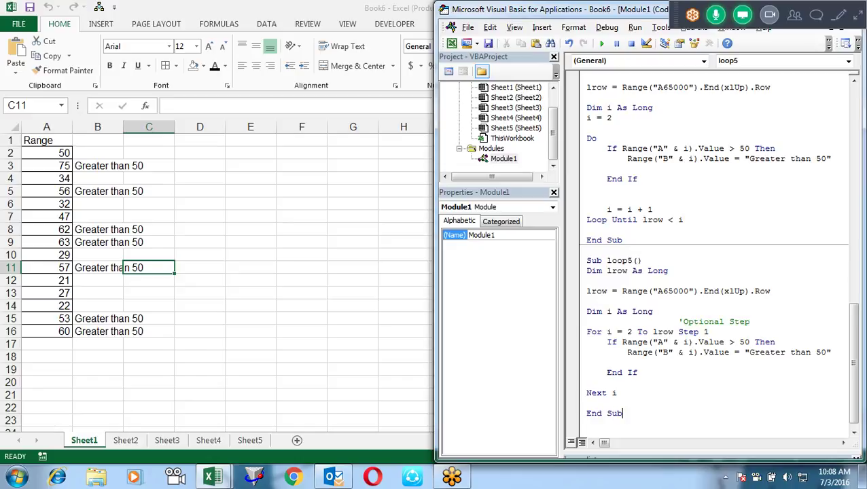
key("Down")
key("Down")
key("Down")
key("Down")
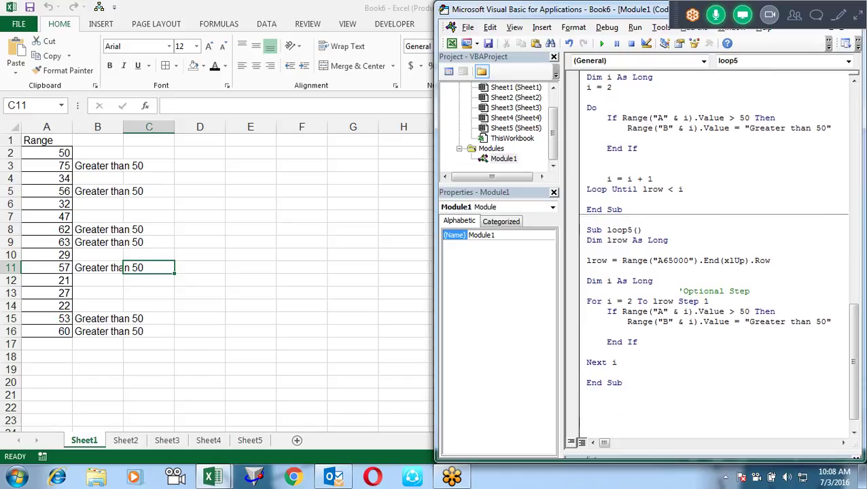
key("Down")
key("Down")
key("Up")
key("Up")
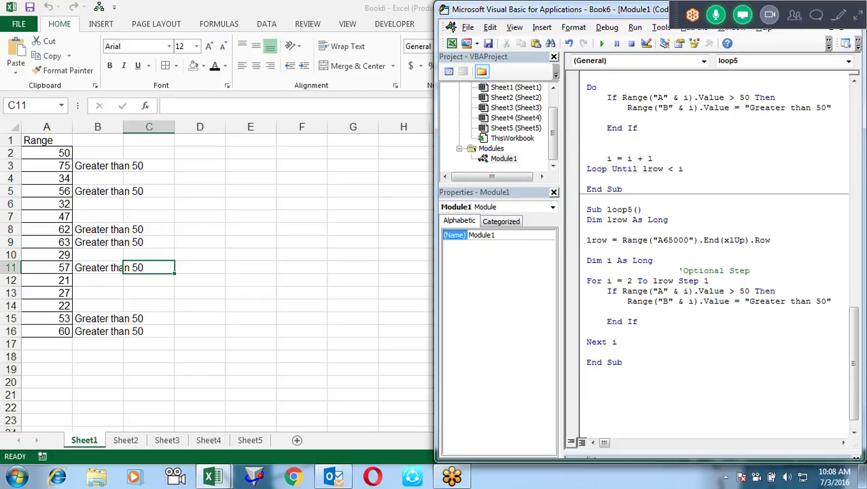
type("subloop6")
key("Return")
key("ctrl+z")
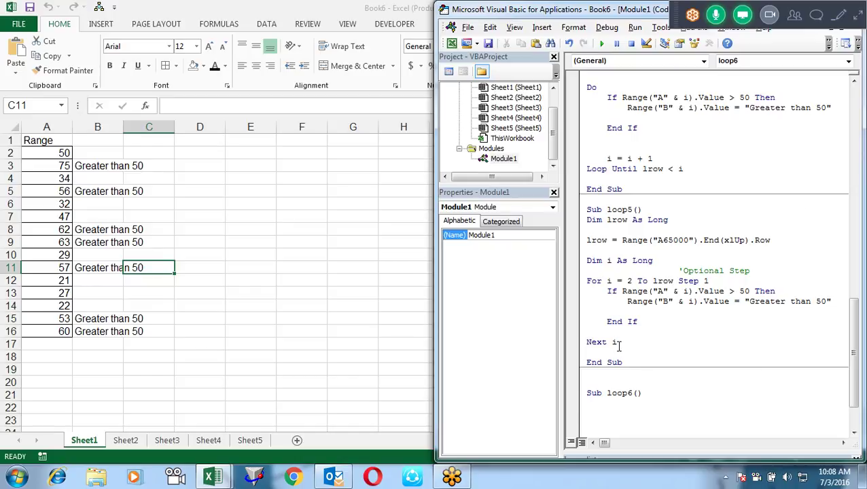
Step: Paste loop5's code from Dim lrow to Next i into Sub loop6, then select its Dim i As Long line
left_click_drag(617, 344, 582, 221)
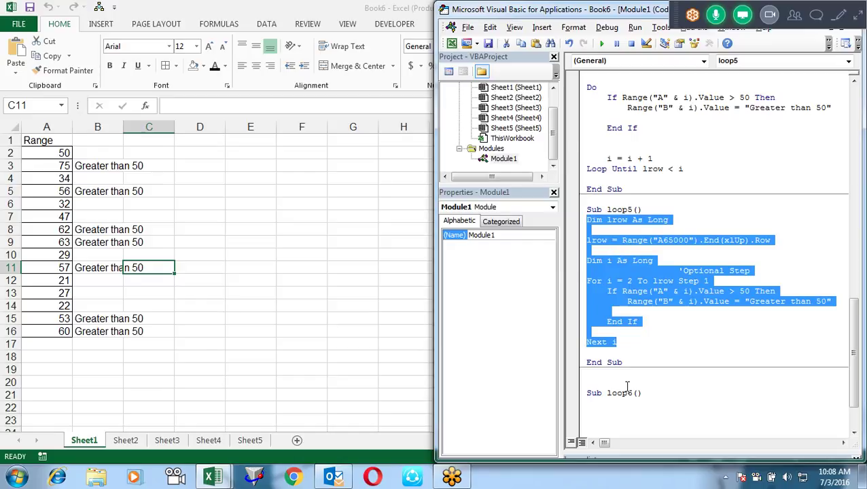
left_click(621, 414)
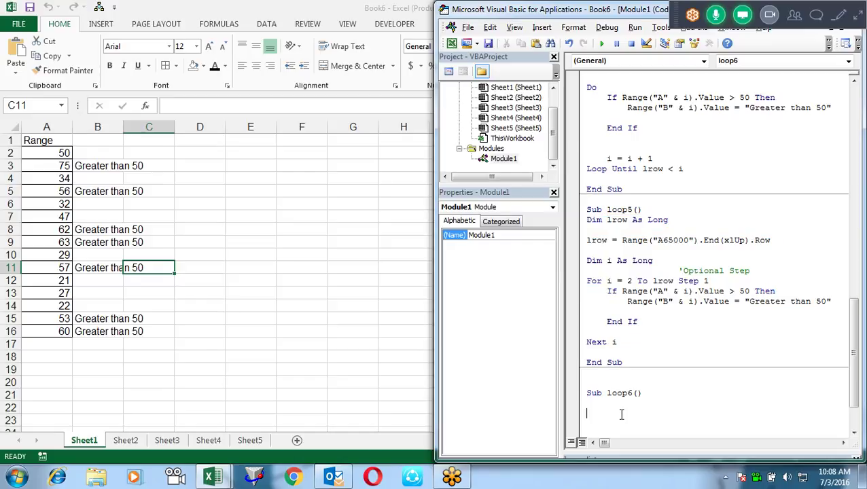
type("Dim lrow As Long  lrow = Range(\"A65000\").End(xlUp).Row  Dim i As Long                   'Optional Step For i = 2 To lrow Step 1     If Range(\"A\" & i).Value > 50 Then         Range(\"B\" & i).Value = \"Greater than 50\"      End If  Next i")
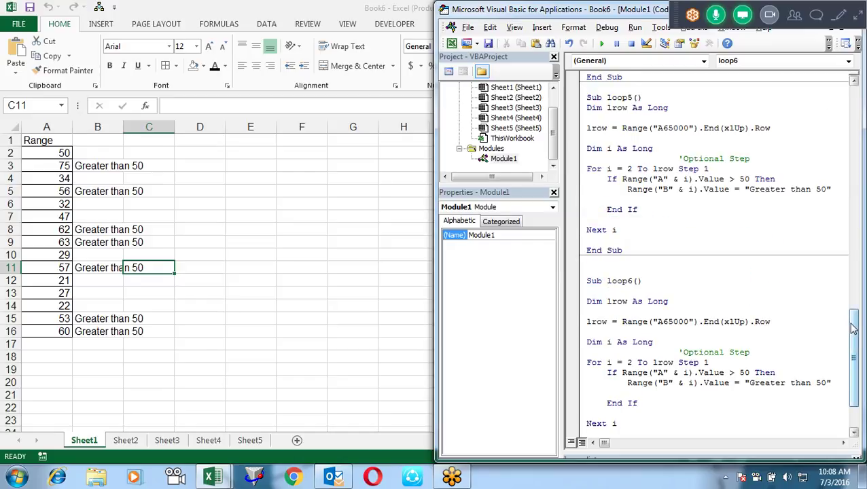
scroll(854, 329, "down", 2)
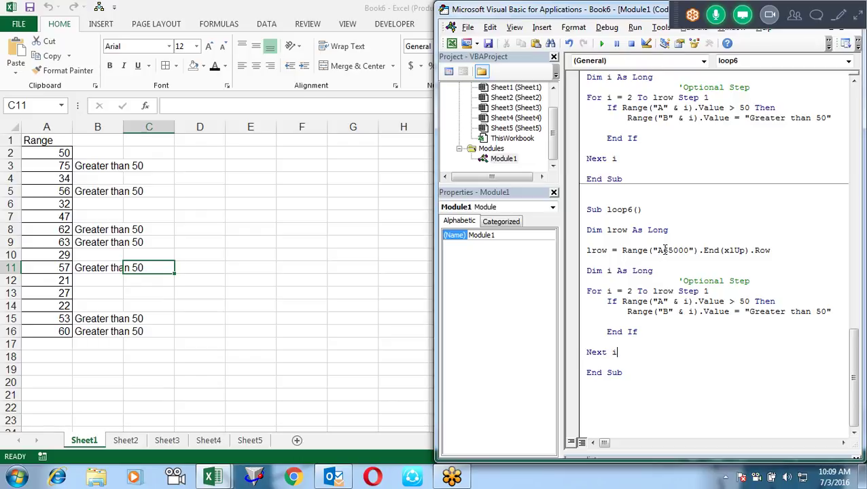
left_click(665, 250)
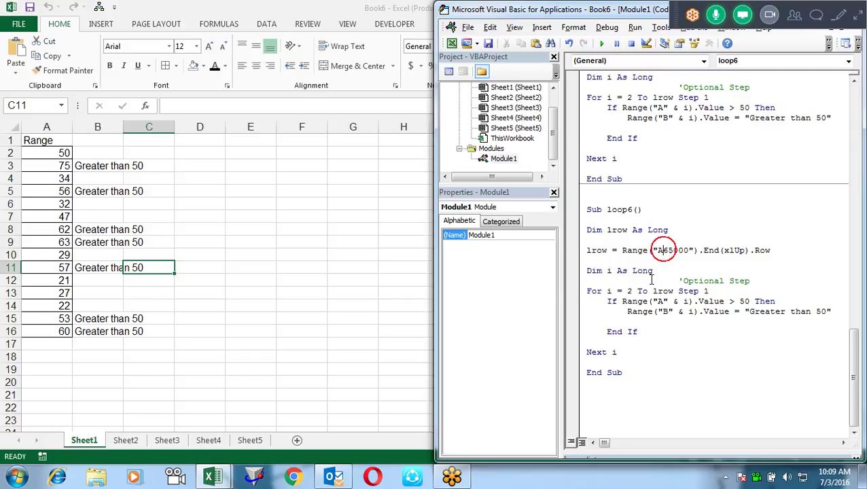
left_click_drag(652, 270, 576, 280)
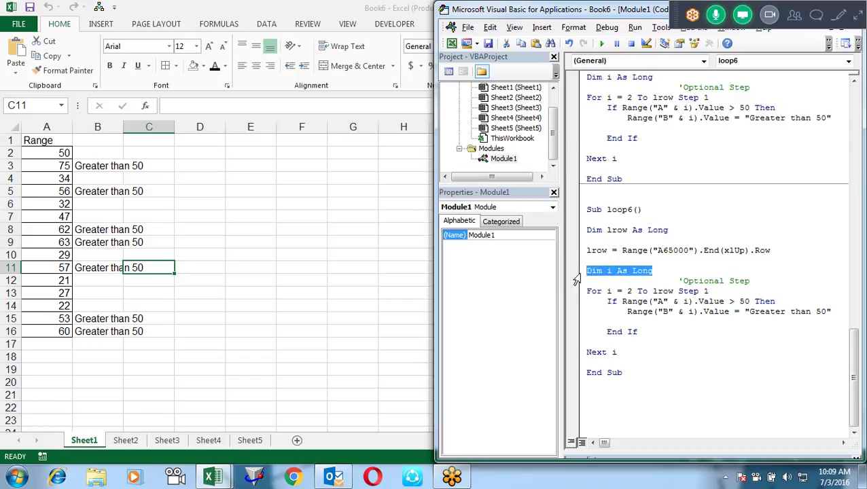
Step: Replace Dim i As Long with Dim r As Range and add For Each r In Range("A2:A"&lrow)
key("BackSpace")
type("dim r as Range")
key("Escape")
key("Return")
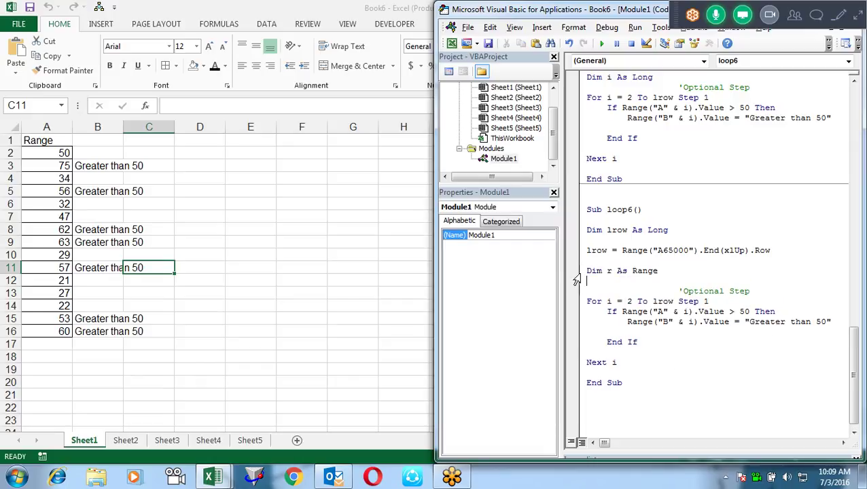
key("Return")
type("for each r in ")
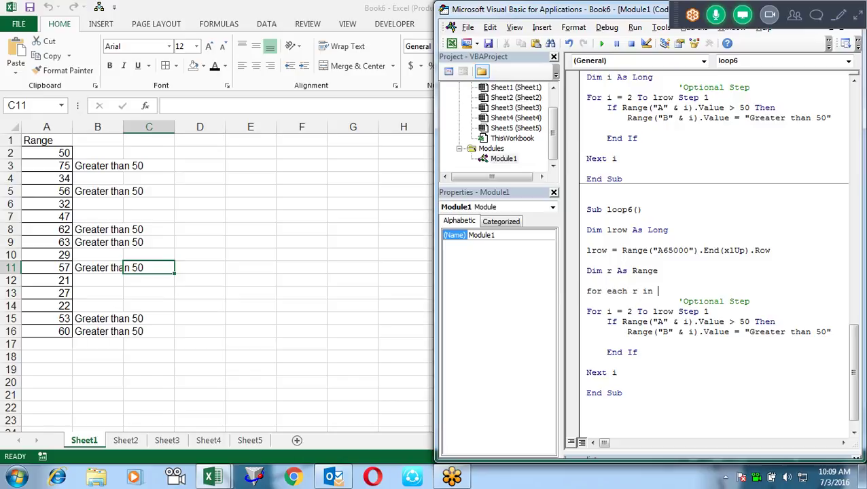
type("Range")
type("(\"A2:A\"")
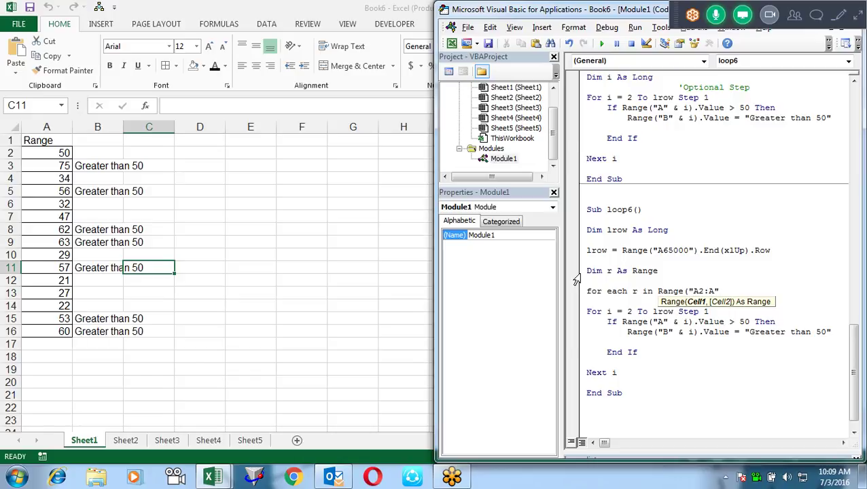
type("&lrow")
type(")")
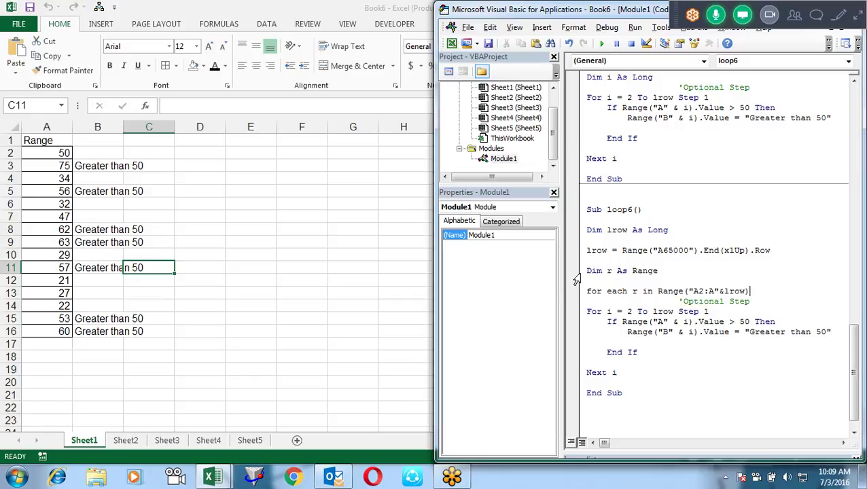
key("Down")
key("Down")
key("Down")
key("Down")
key("Down")
key("Down")
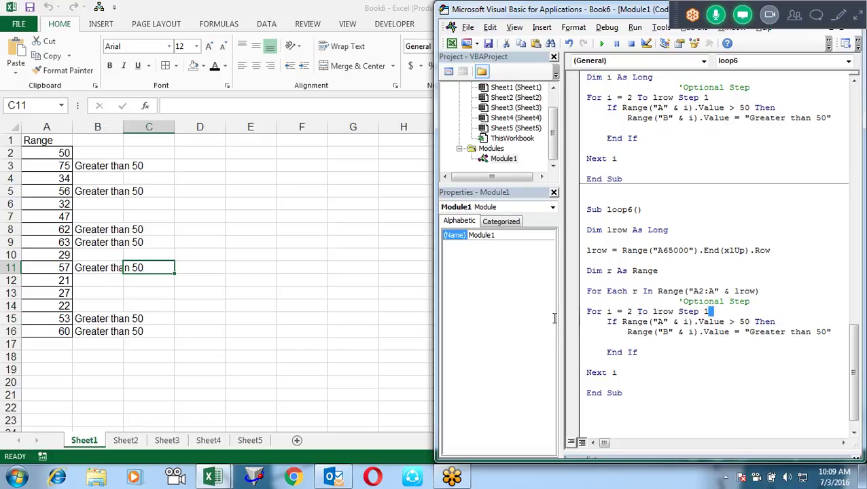
Step: Delete the old For i = 2 To lrow line and change Next i to Next r
left_click_drag(711, 311, 574, 318)
key("Delete")
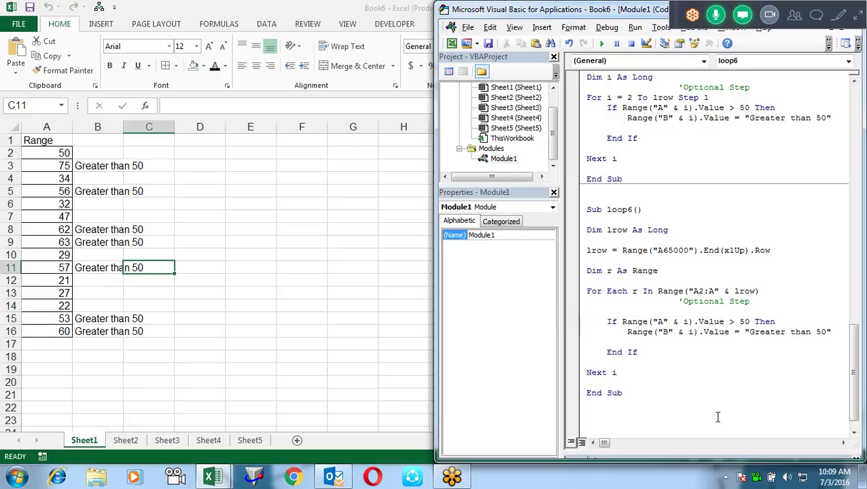
left_click(627, 371)
key("BackSpace")
type("r")
key("Up")
key("Up")
key("Up")
key("Up")
key("Up")
key("shift+Right")
key("shift+Right")
key("shift+Right")
key("shift+Right")
key("shift+Right")
key("shift+Right")
key("shift+Right")
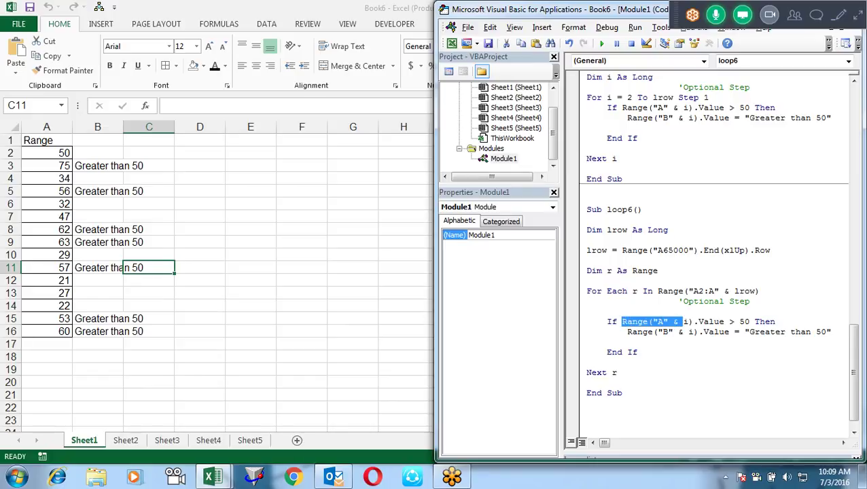
key("shift+Right")
key("shift+Right")
key("shift+Right")
key("shift+Right")
key("shift+Right")
key("shift+Right")
key("shift+Left")
key("shift+Left")
key("shift+Left")
key("shift+Left")
left_click(684, 387)
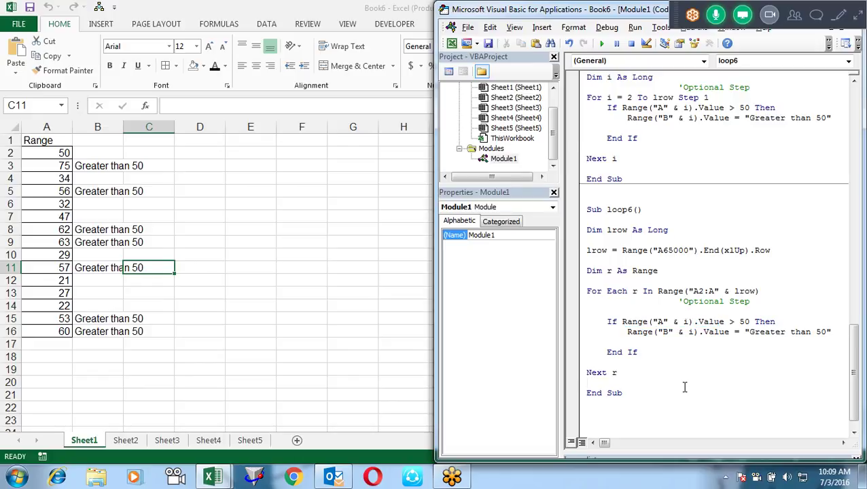
Step: Change loop6's If condition to test r.Value instead of Range("A" & i)
double_click(692, 321)
key("shift+Left")
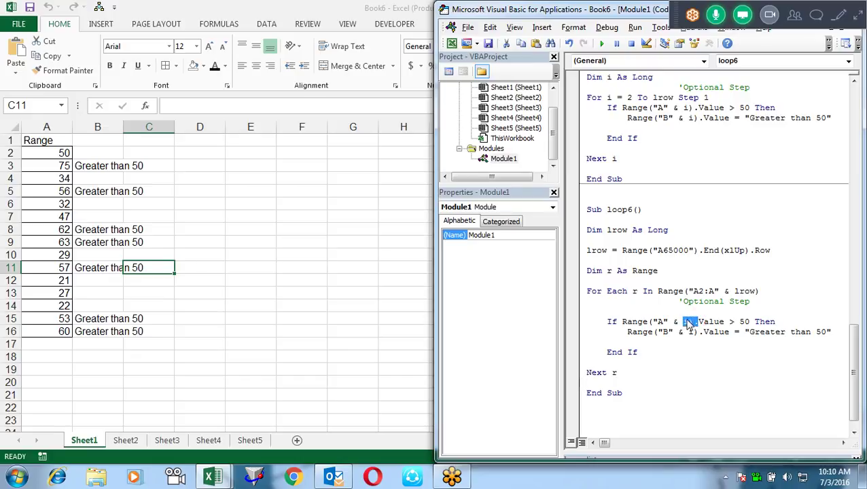
key("shift+Left")
key("shift+Left")
key("shift+Left")
key("shift+Left")
key("shift+Left")
key("shift+Left")
key("shift+Left")
type("r")
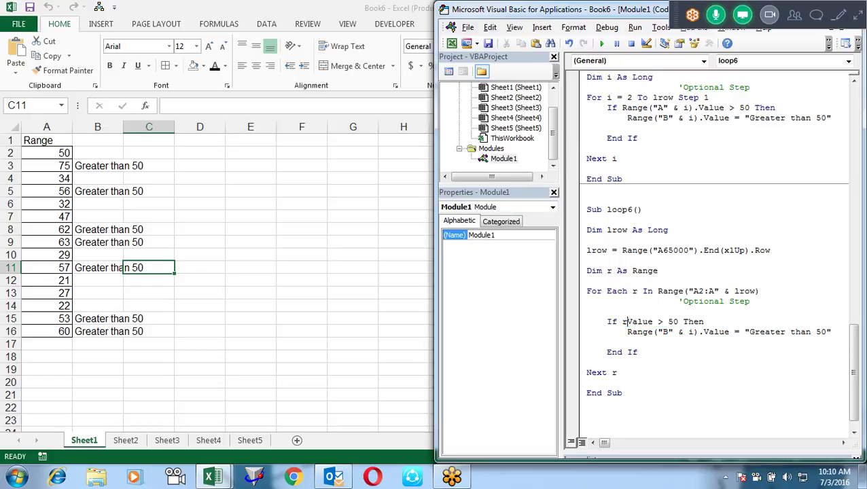
type(".")
key("Escape")
key("Down")
key("Right")
key("Left")
key("Left")
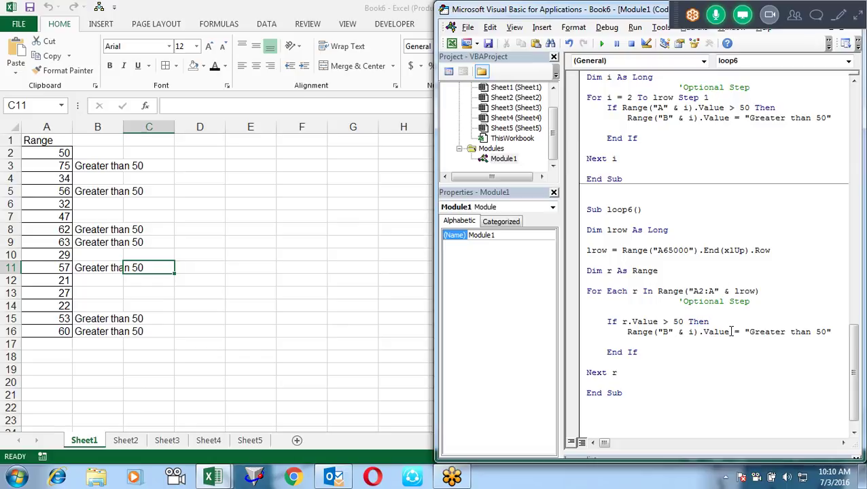
Step: Replace the Range("B" & i).Value target with r.Offset(0,1).Value
left_click(726, 331)
left_click_drag(726, 331, 622, 337)
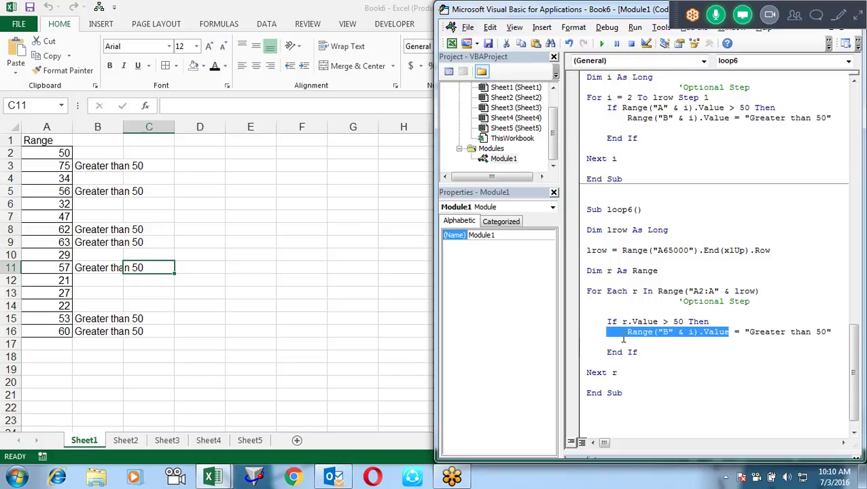
key("Delete")
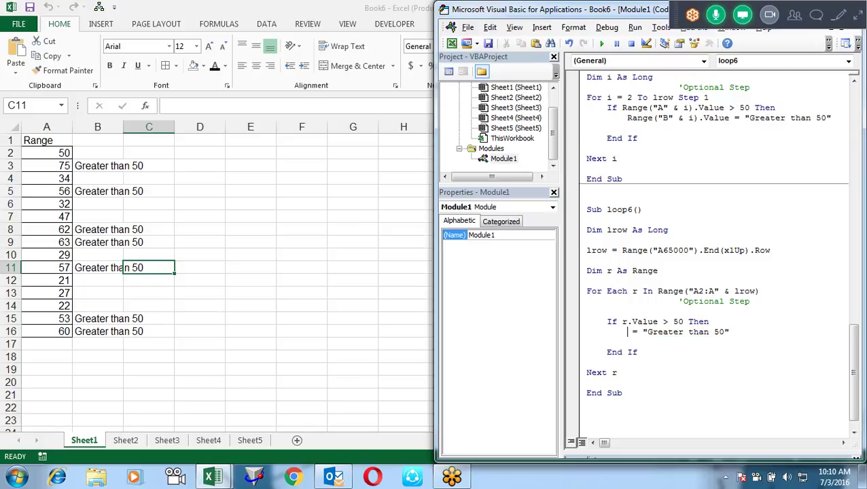
type("r.of")
key("Tab")
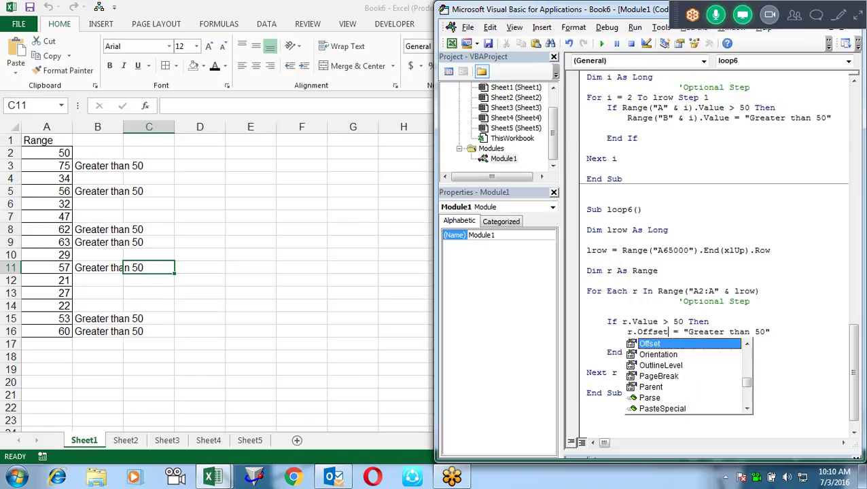
type("(")
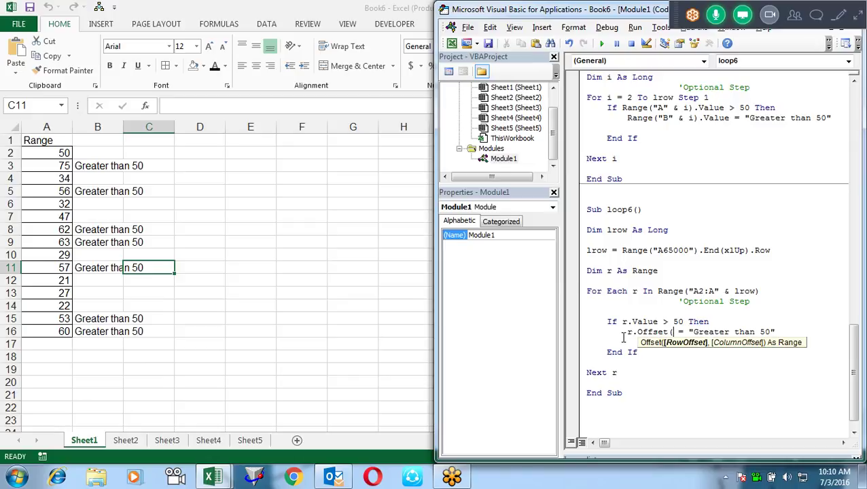
type("0")
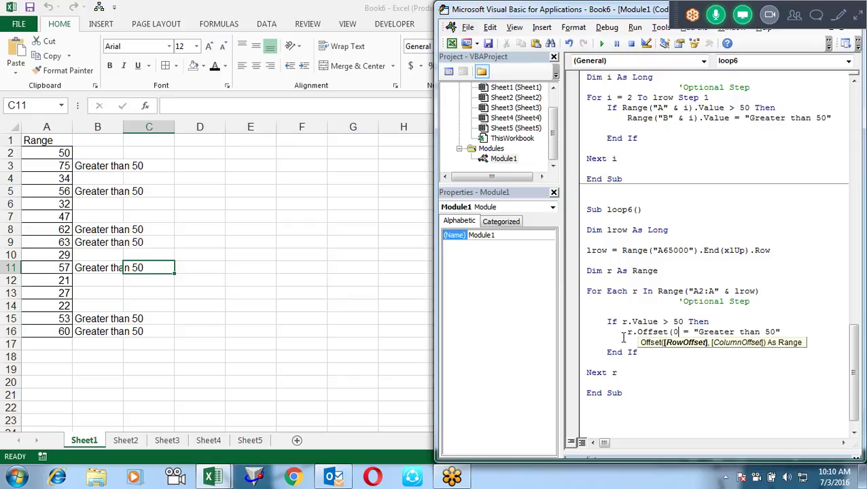
type(",")
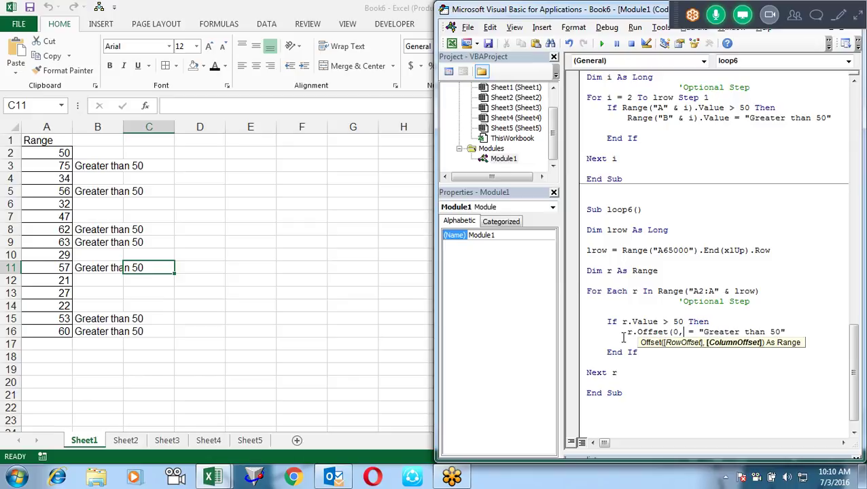
type("1)")
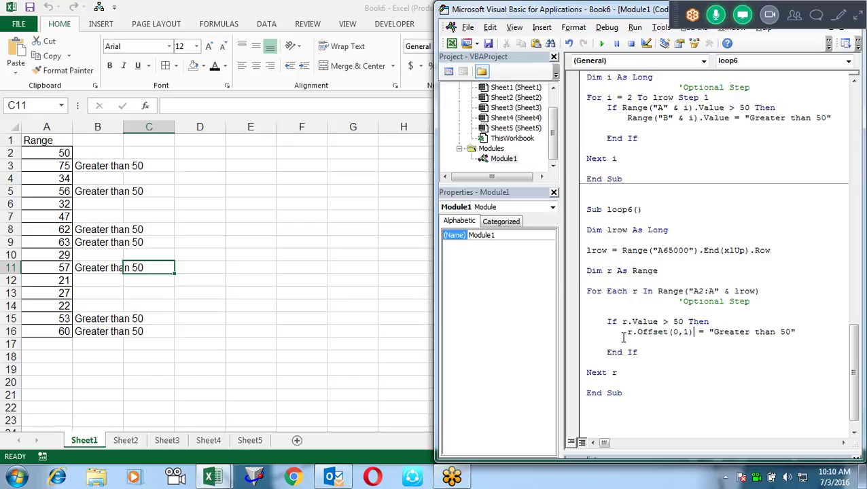
type(".val")
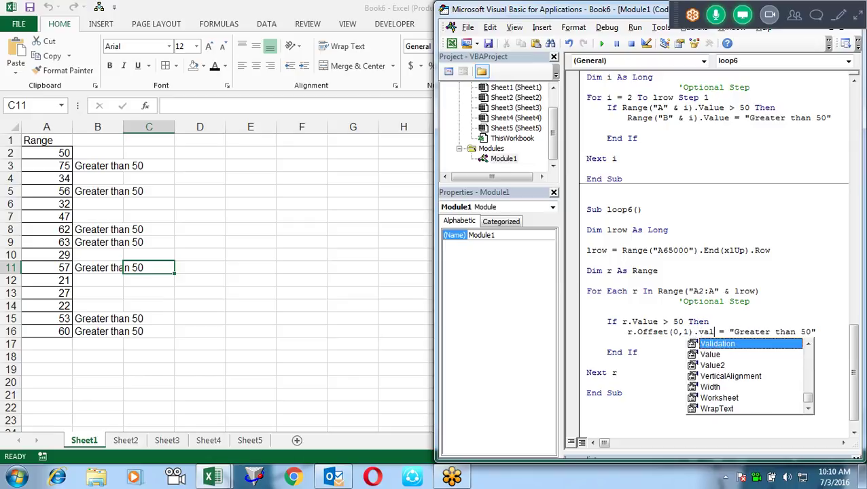
key("Down")
key("Tab")
left_click(623, 342)
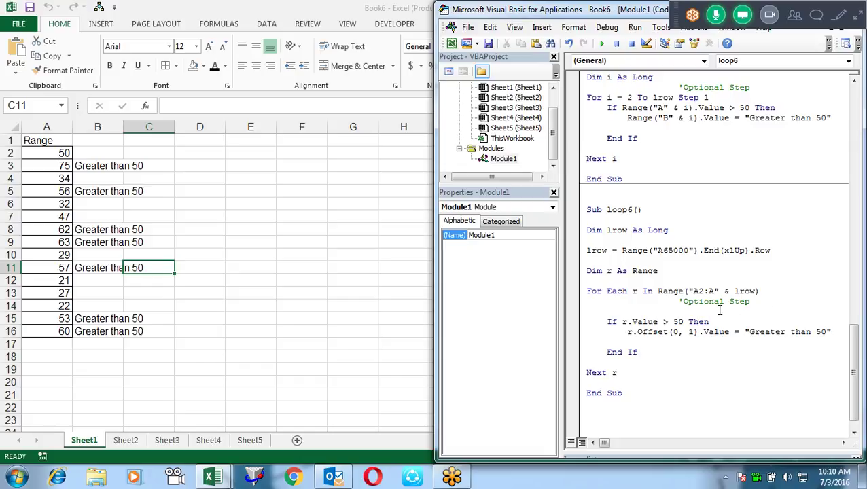
Step: Delete the 'Optional Step comment and start stepping through loop6
left_click_drag(750, 301, 673, 303)
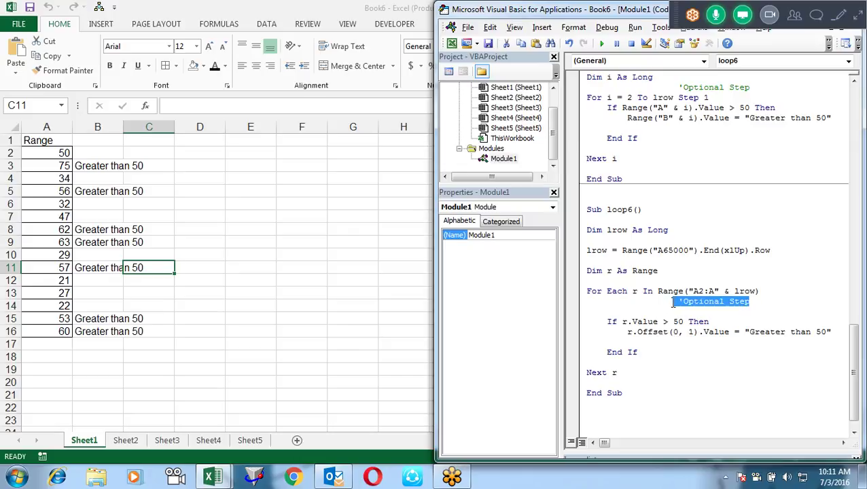
key("Delete")
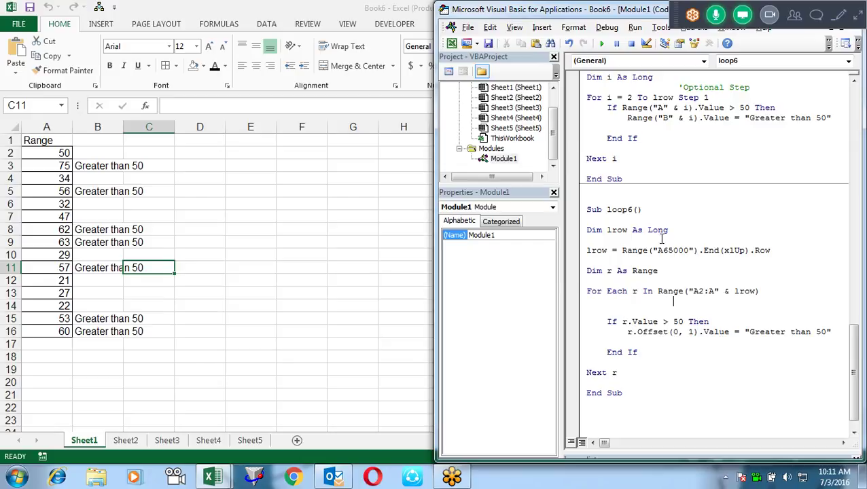
key("F8")
Step: Step loop6 into its If check, confirm r.Value is 50, then reset the run
key("F8")
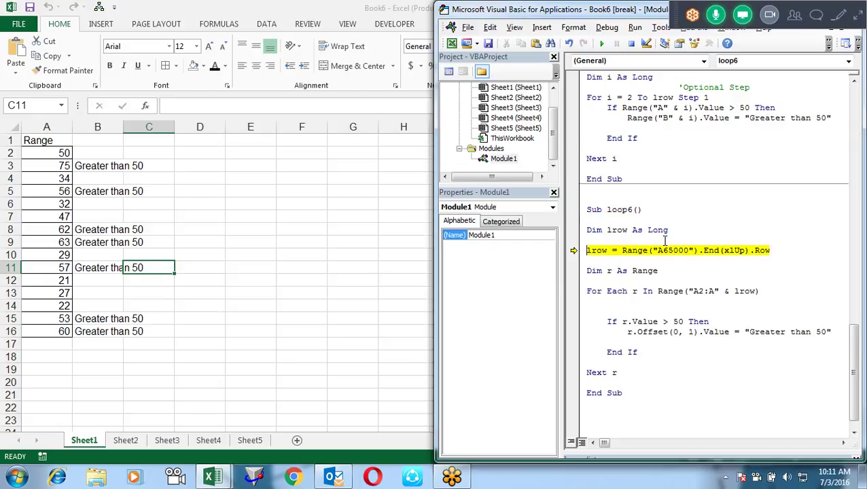
key("F8")
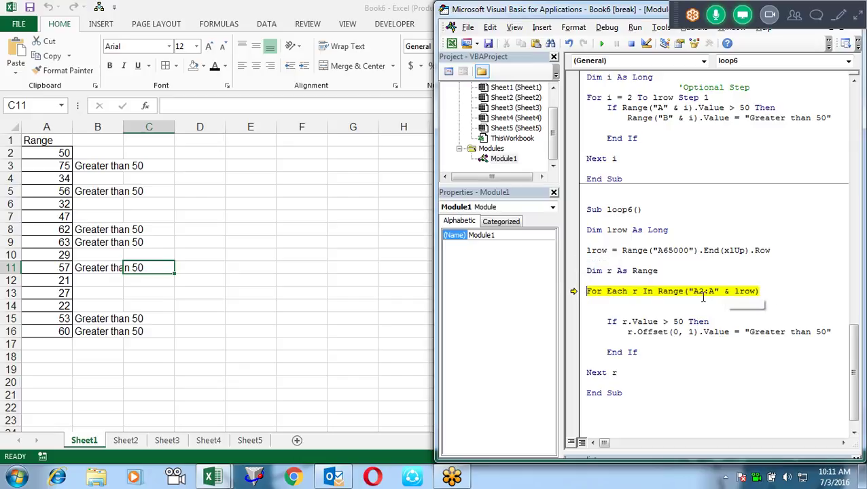
key("F8")
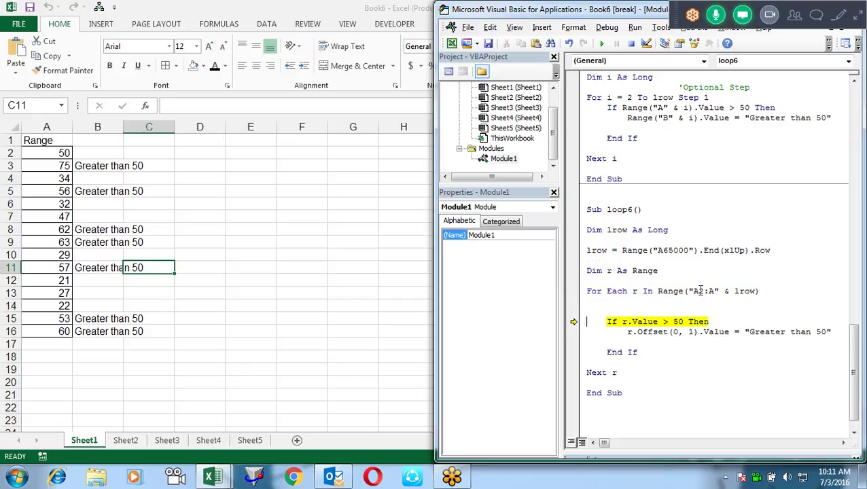
mouse_move(636, 291)
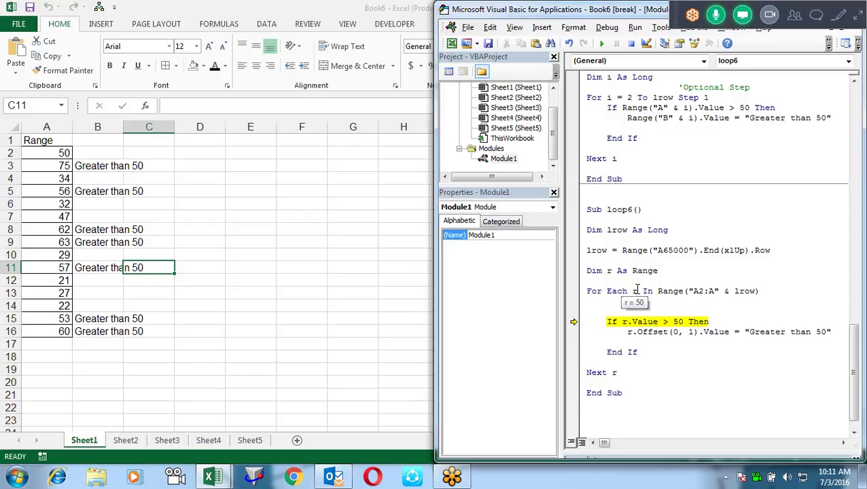
mouse_move(624, 322)
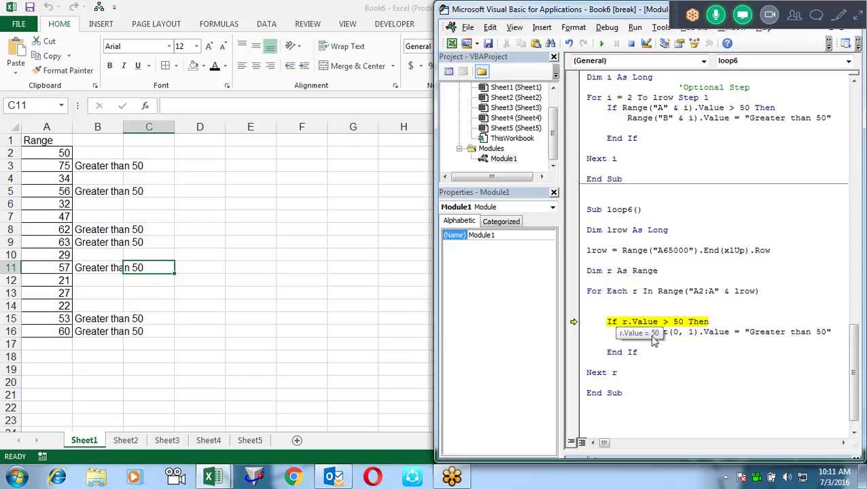
key("F8")
key("F8")
key("F8")
key("F8")
key("F8")
key("F8")
key("F8")
key("F8")
key("F8")
key("F8")
key("F8")
key("F8")
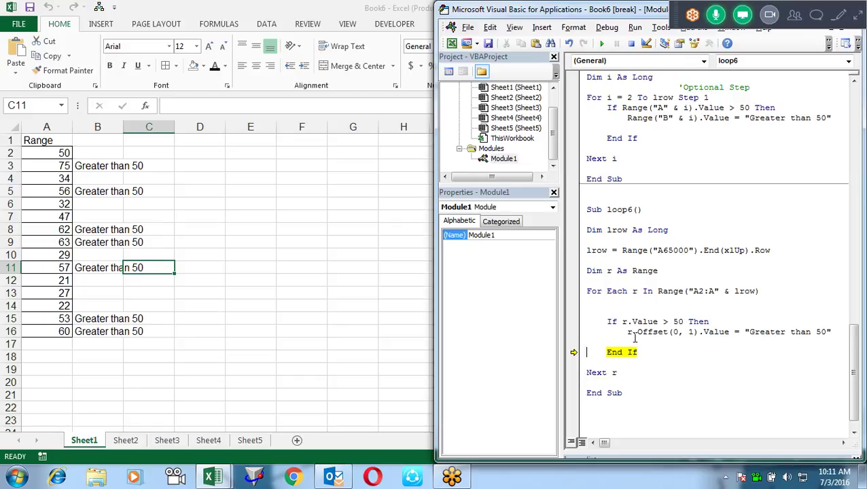
right_click(636, 44)
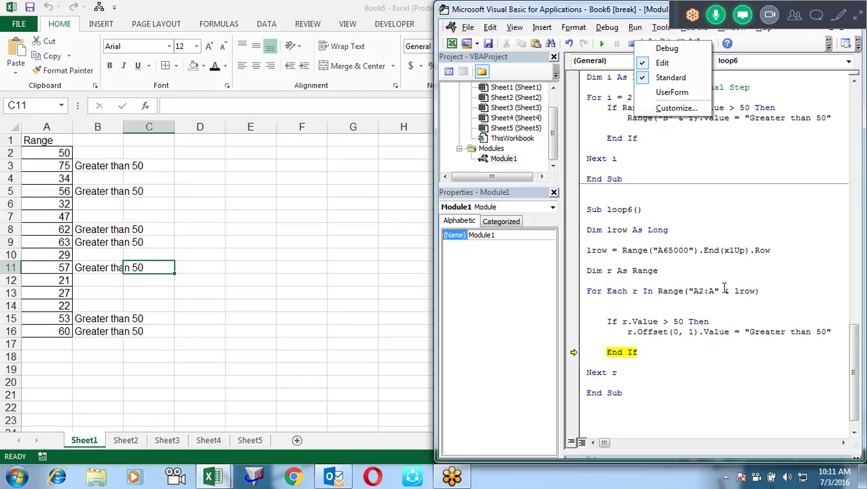
left_click(632, 43)
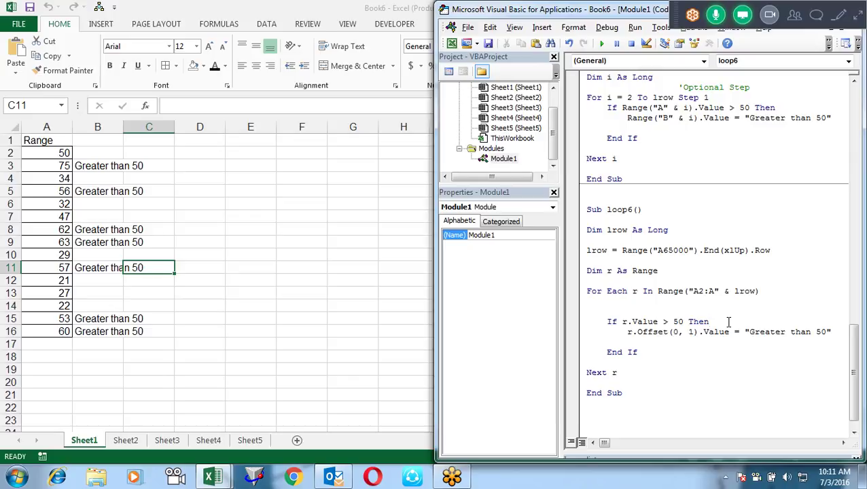
Step: Add a Range("B"&r.Row).Value = "Greater than 50" line inside loop6's If block
left_click(729, 322)
key("Return")
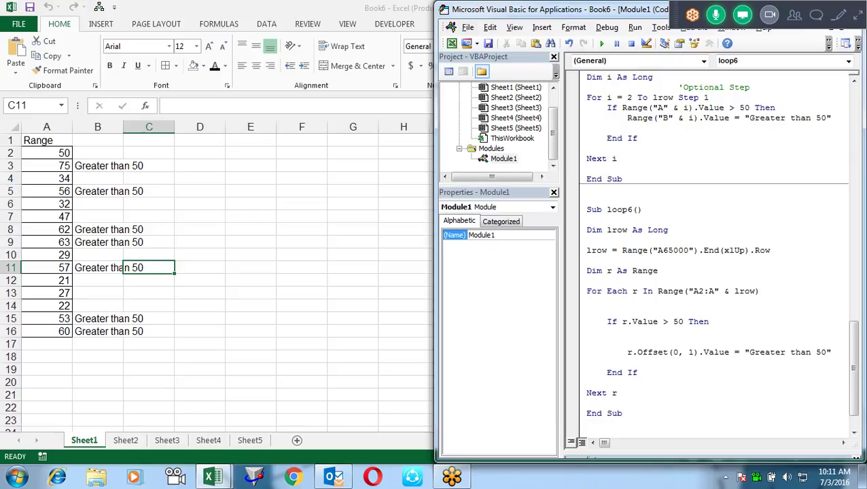
type("Range(")
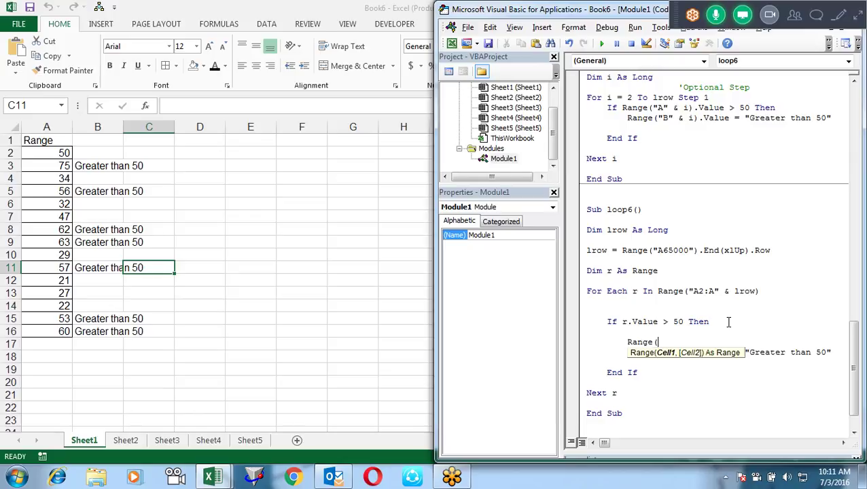
type("\"B\"&")
type("r.ro")
key("Tab")
type(")")
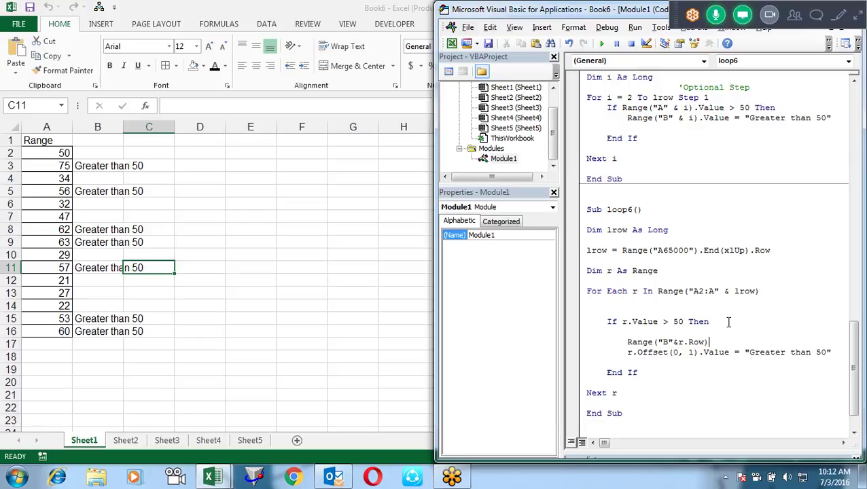
type(".valu")
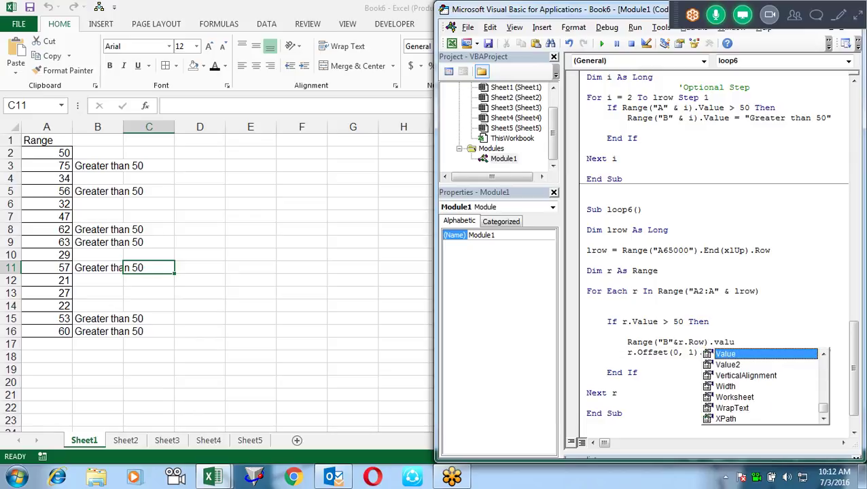
key("Tab")
type("=\"")
type("eater than ")
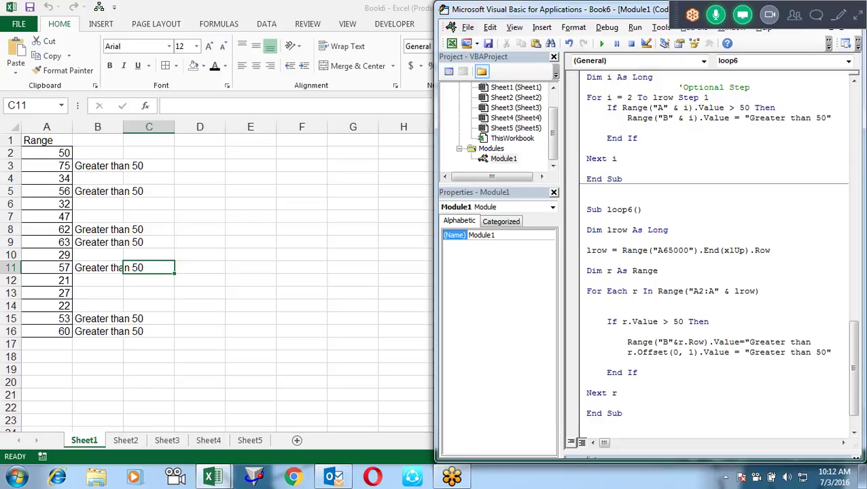
type("50\"")
key("Down")
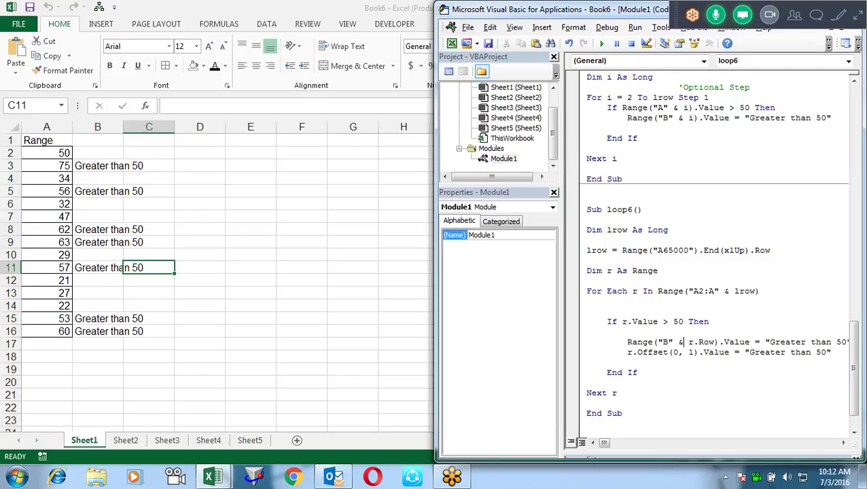
Step: Comment out the new Range line with an apostrophe, keeping the r.Offset line active
left_click(626, 342)
type("'")
key("Down")
key("Right")
key("Right")
key("Right")
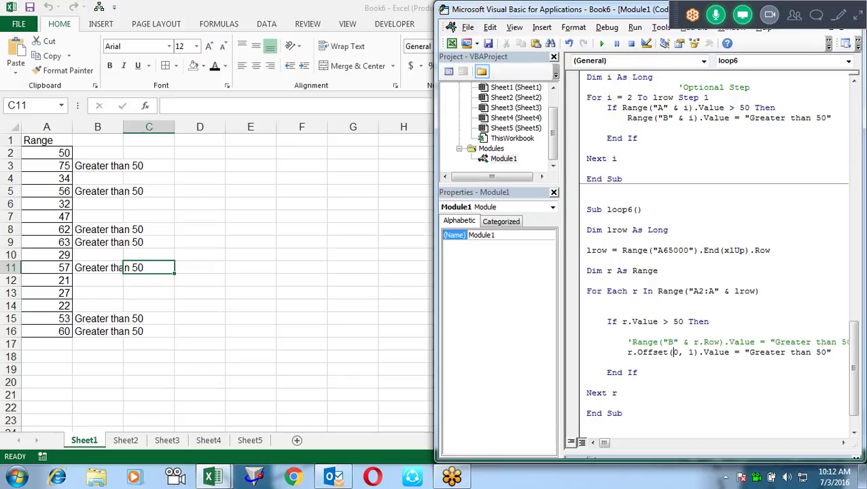
Step: Clear the Greater than 50 flags from B3:B16 and return to the VBA editor
left_click_drag(104, 165, 110, 341)
key("Delete")
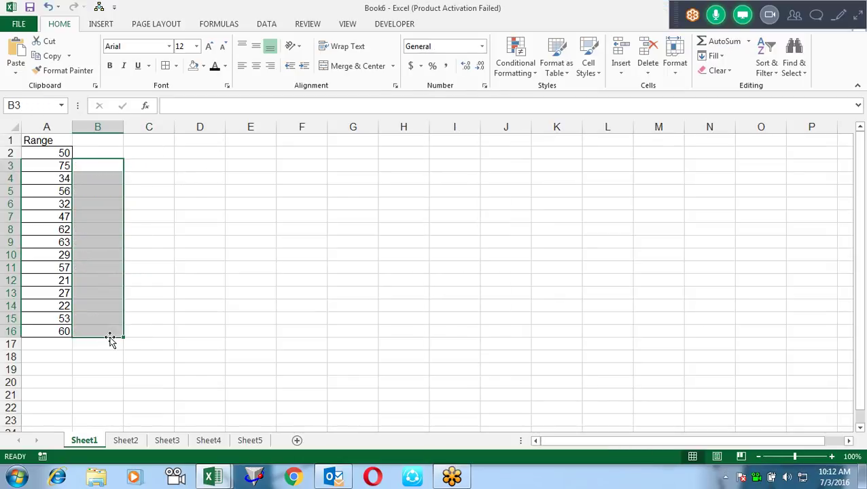
key("Up")
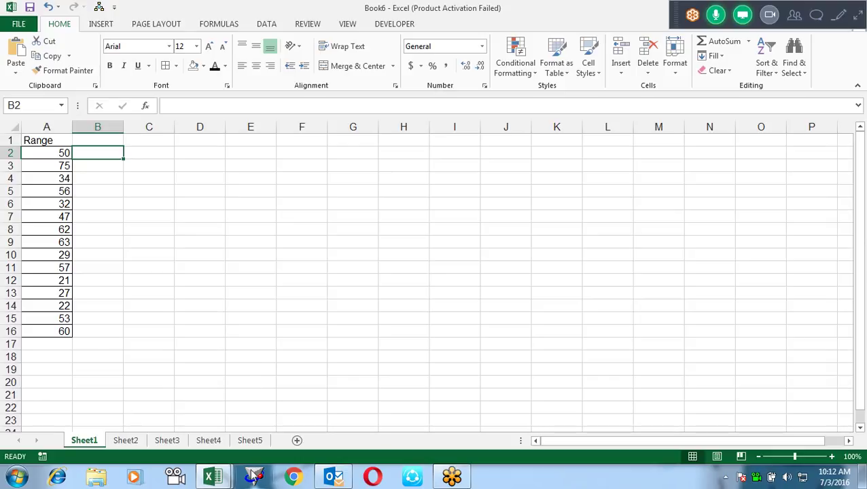
mouse_move(213, 476)
left_click(300, 420)
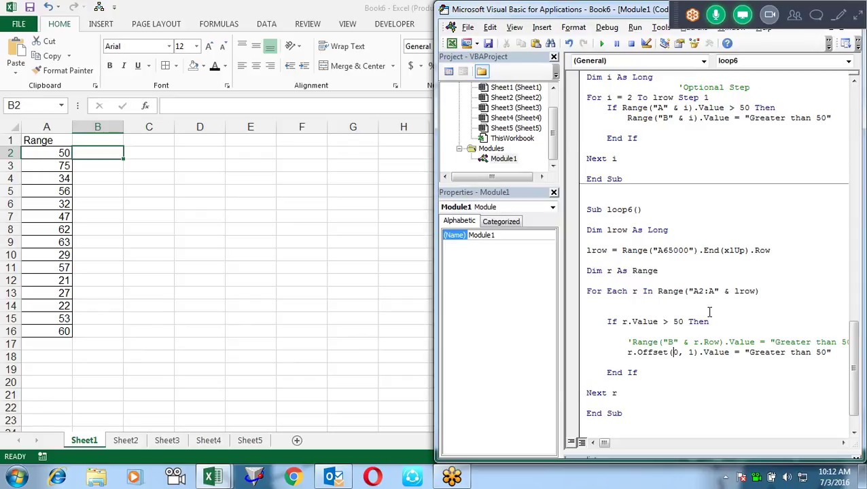
Step: Step through loop6 with F8 until Greater than 50 appears in B3 beside 75
key("F8")
key("F8")
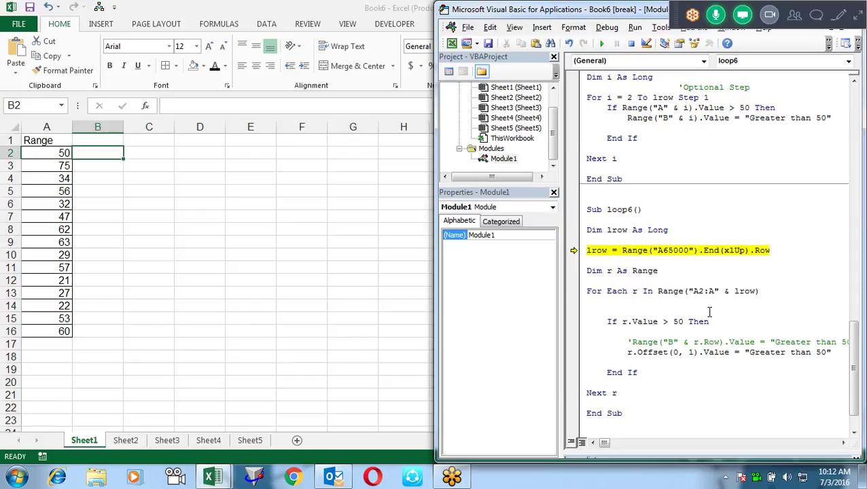
key("F8")
key("F8")
key("F8")
key("F8")
key("F8")
key("F8")
key("F8")
key("F8")
key("F8")
key("F8")
key("F8")
key("F8")
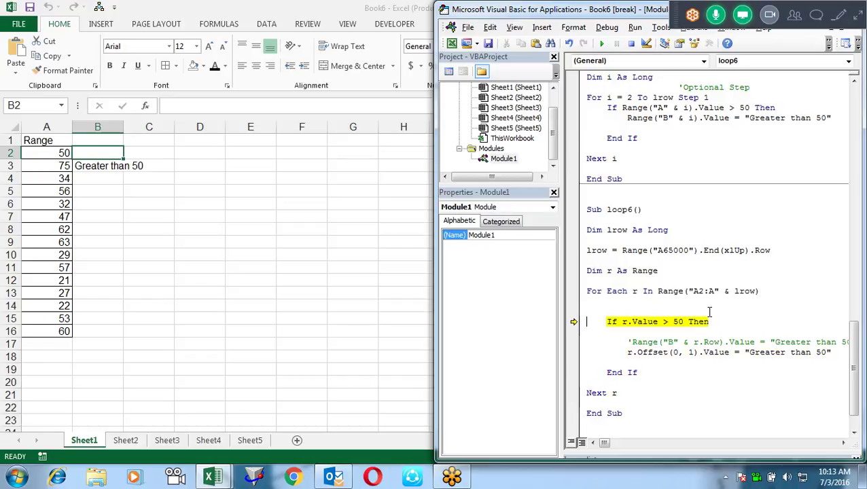
key("F8")
key("F8")
key("F8")
key("F8")
key("F8")
key("F8")
key("F8")
key("F8")
key("F8")
key("F8")
key("F8")
key("F8")
key("F8")
key("F8")
key("F8")
key("F8")
key("F8")
key("F8")
key("F8")
key("F8")
key("F8")
key("F8")
key("F8")
key("F8")
key("F8")
key("F8")
key("F8")
key("F8")
key("F8")
key("F8")
key("F8")
key("F8")
key("F8")
key("F8")
key("F8")
key("F8")
key("F8")
key("F8")
key("F8")
key("F8")
key("F8")
key("F8")
key("F8")
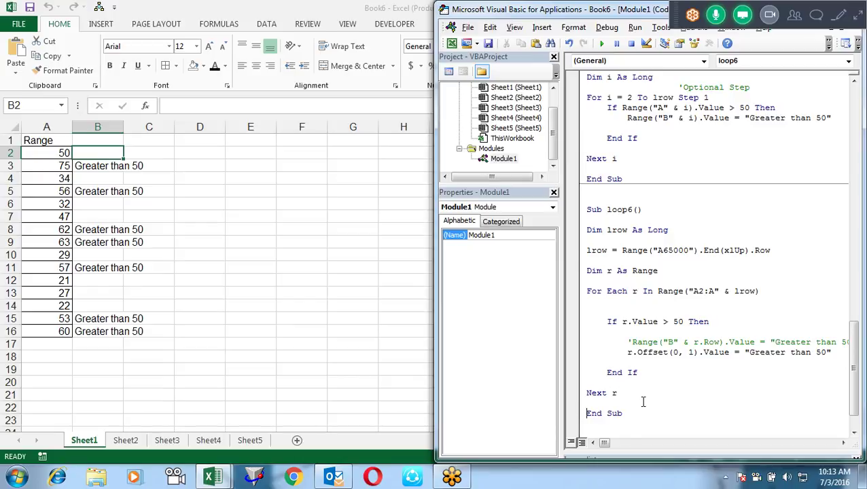
Step: Paste a copy of the whole loop6 macro below the original
left_click_drag(633, 417, 574, 217)
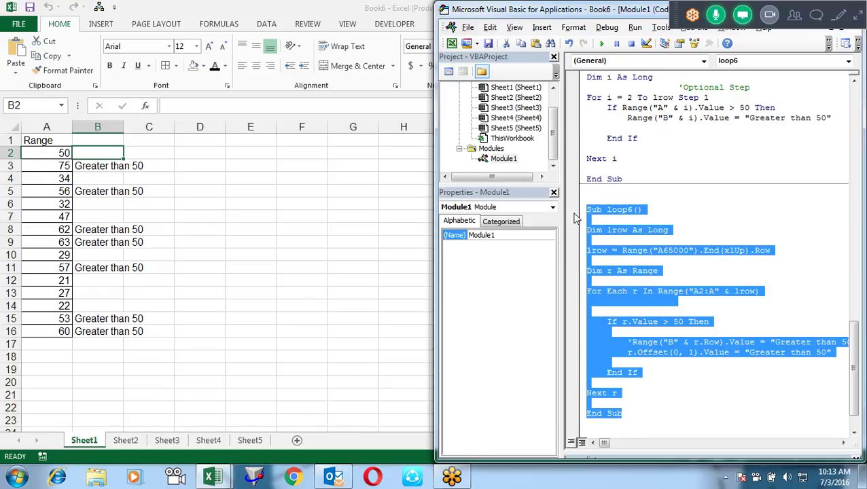
left_click(649, 421)
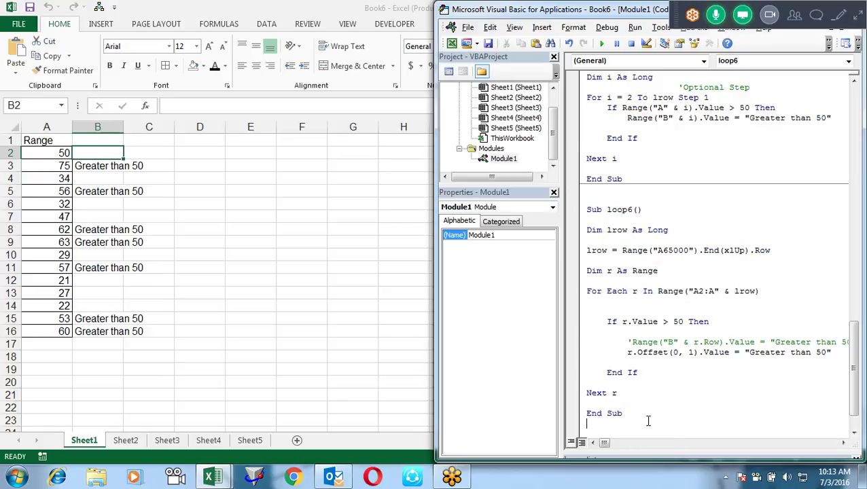
scroll(649, 421, "down", 1)
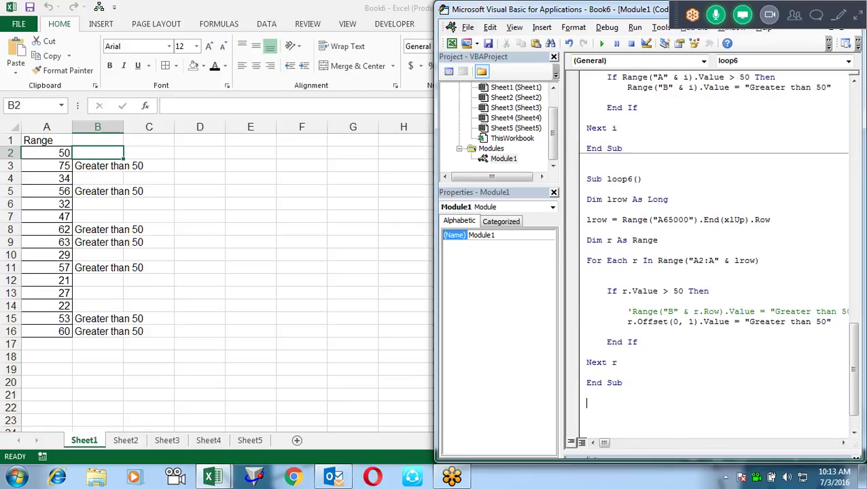
key("ctrl+v")
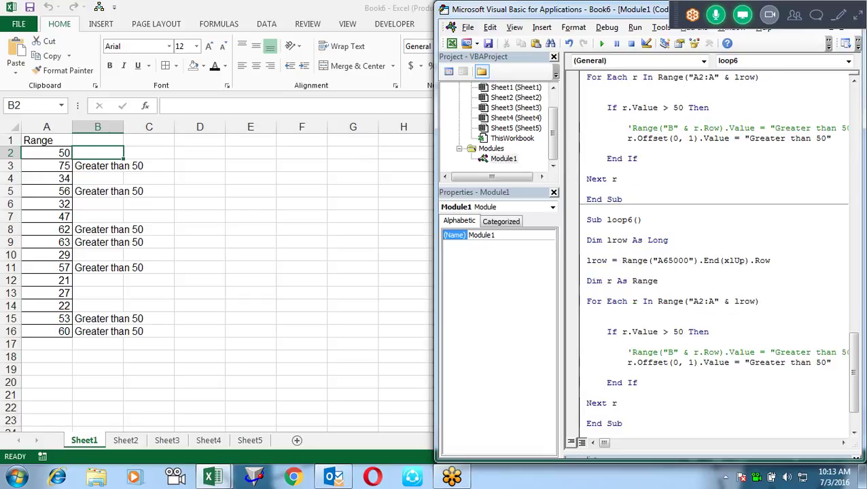
Step: Rename the copied macro from loop6 to loop7
left_click(623, 362)
left_click(632, 219)
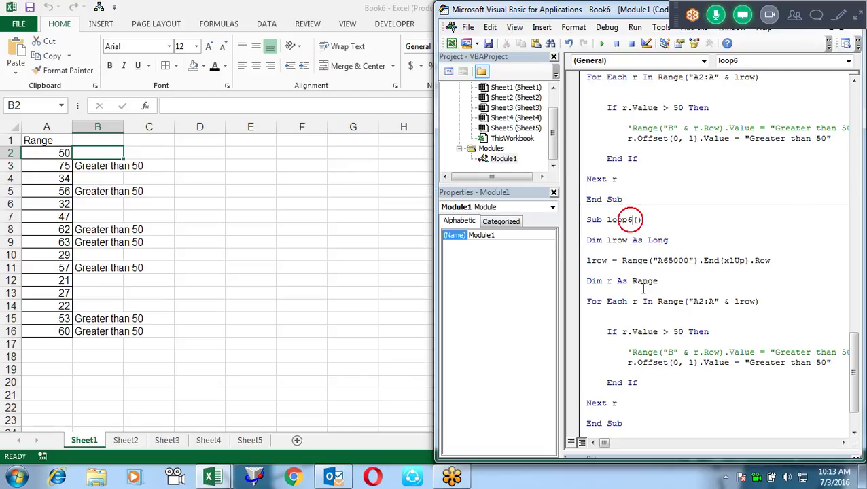
key("BackSpace")
type("7")
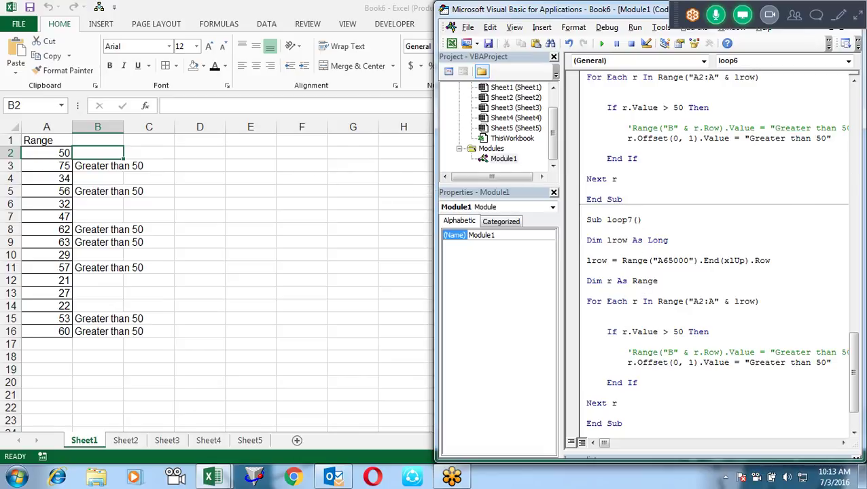
key("Down")
key("Down")
key("Down")
Step: Clear the 34, 57 and 29 from A4, A11 and A10, then return to the VBA editor
left_click(63, 178)
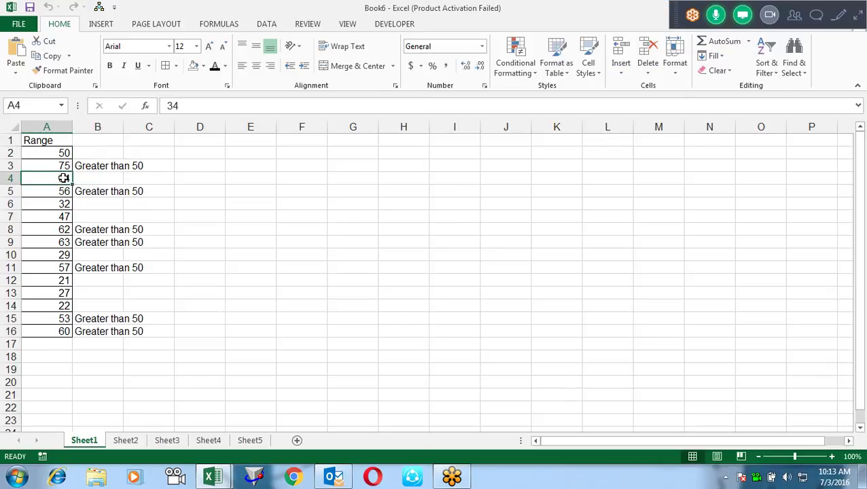
key("Down")
key("Down")
key("Down")
key("Down")
key("Down")
key("Down")
key("Down")
key("Delete")
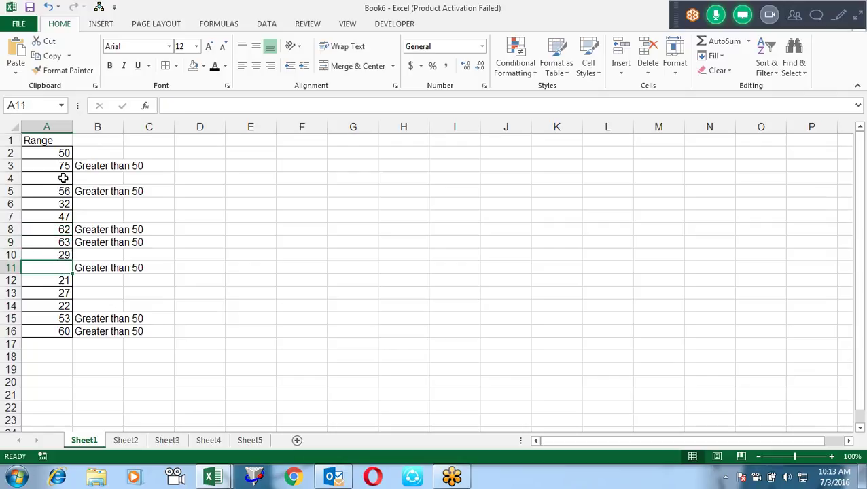
key("Up")
key("Delete")
key("Down")
key("Down")
key("Down")
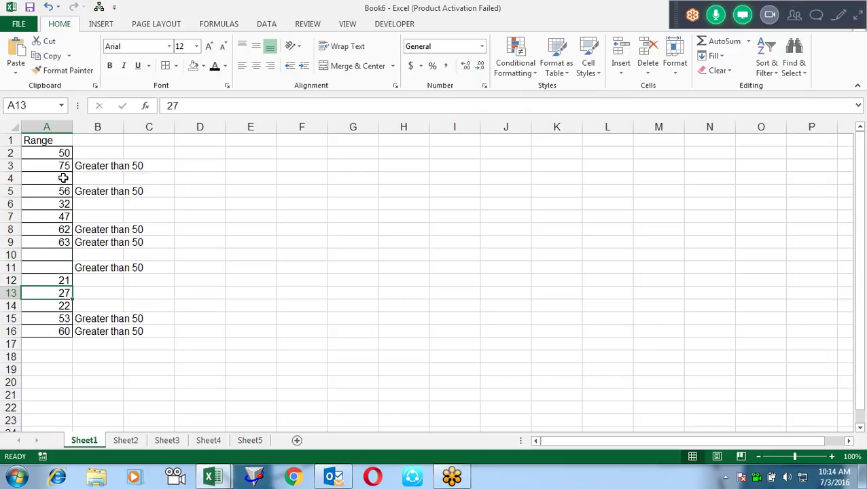
key("Up")
key("Up")
key("Up")
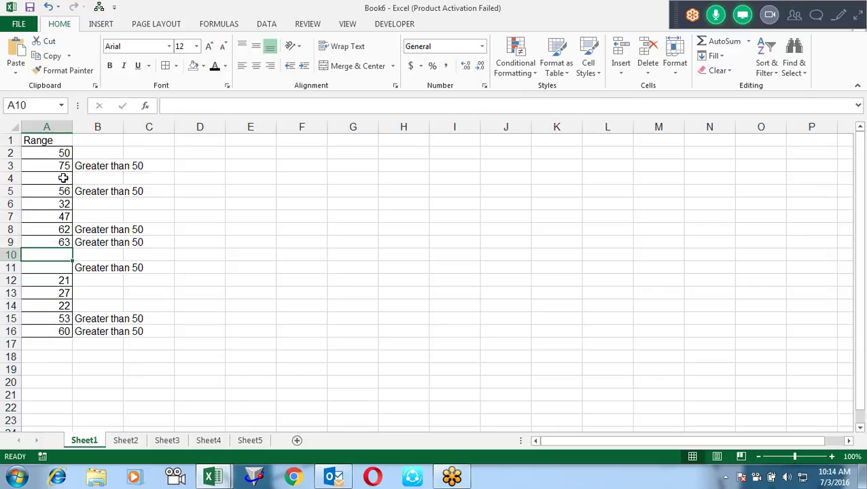
key("alt+F11")
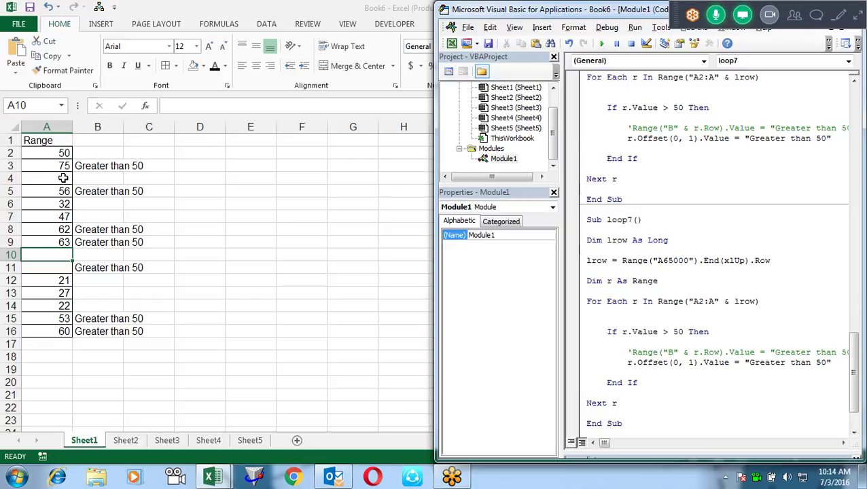
Step: Make loop7's For Each line loop over Range("A2:A" & lrow).SpecialCells(xlCellTypeBlanks)
key("Down")
key("Down")
key("Down")
key("Down")
key("Right")
key("Right")
key("Right")
key("Right")
key("Right")
key("Right")
key("Right")
key("Right")
key("Right")
key("Right")
key("Right")
key("Right")
key("Right")
type(".spec")
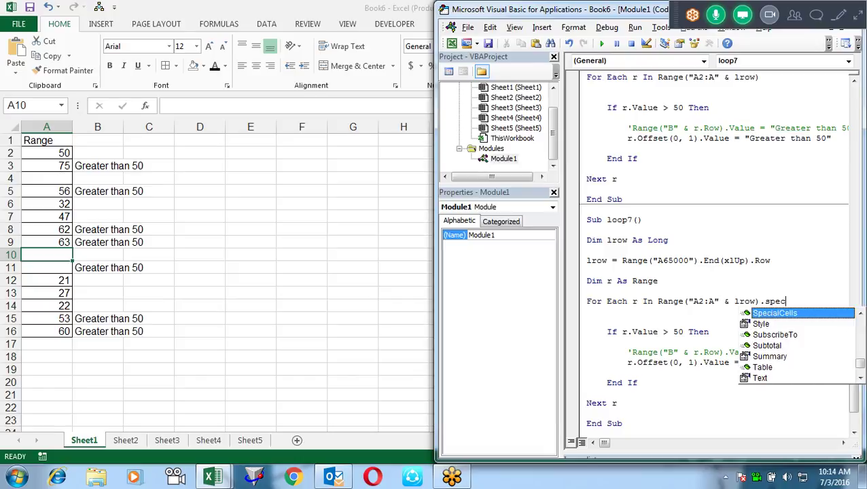
key("Tab")
type(")")
key("BackSpace")
type("(")
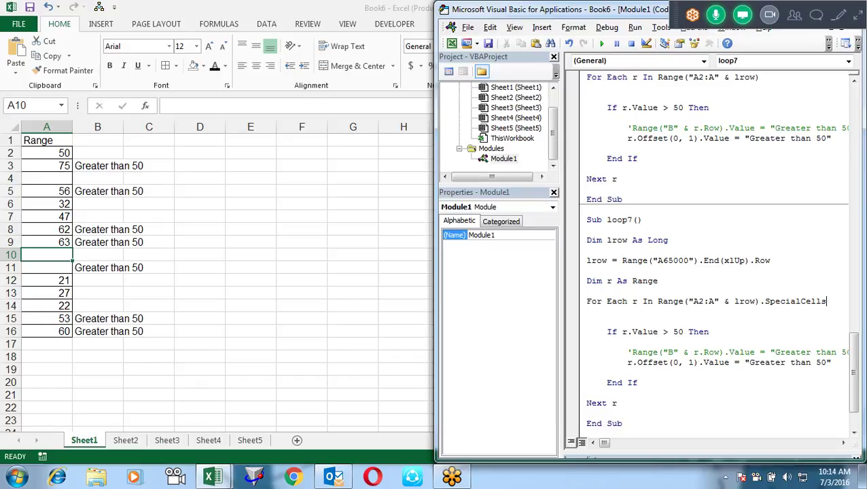
key("Down")
key("Down")
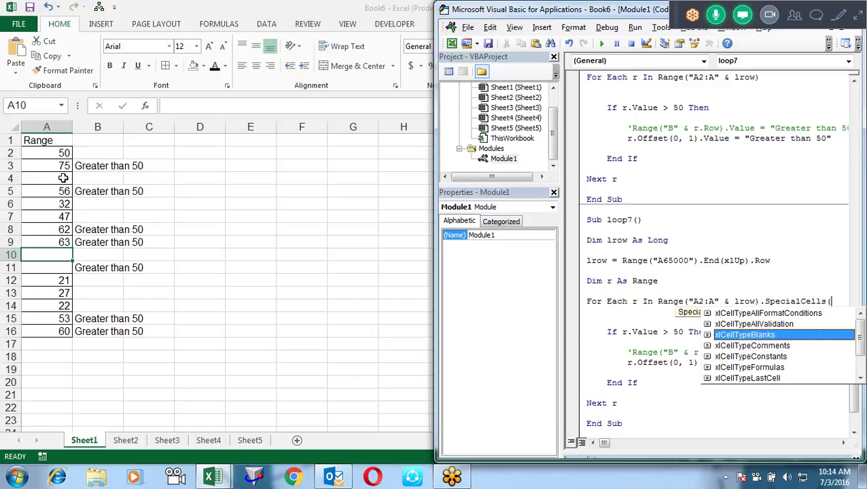
key("Tab")
type(")")
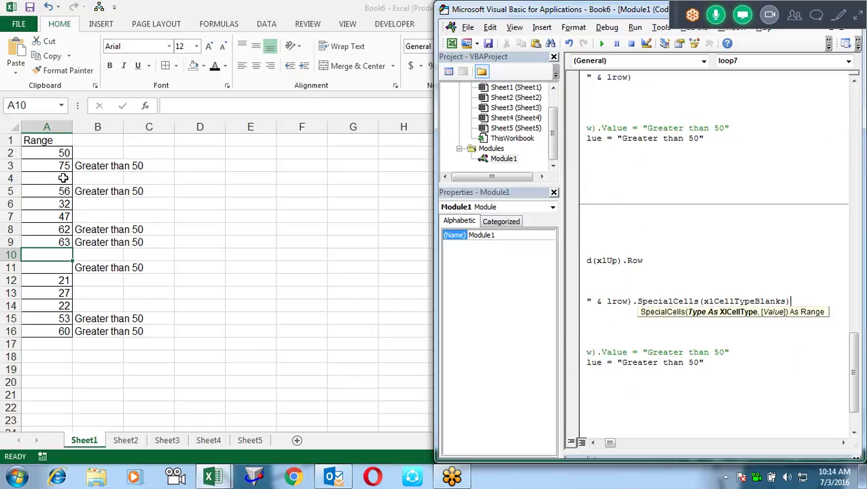
Step: Replace the If...End If block with r.EntireRow.Delete
key("Down")
key("Down")
key("Down")
key("Down")
key("Down")
key("Down")
key("End")
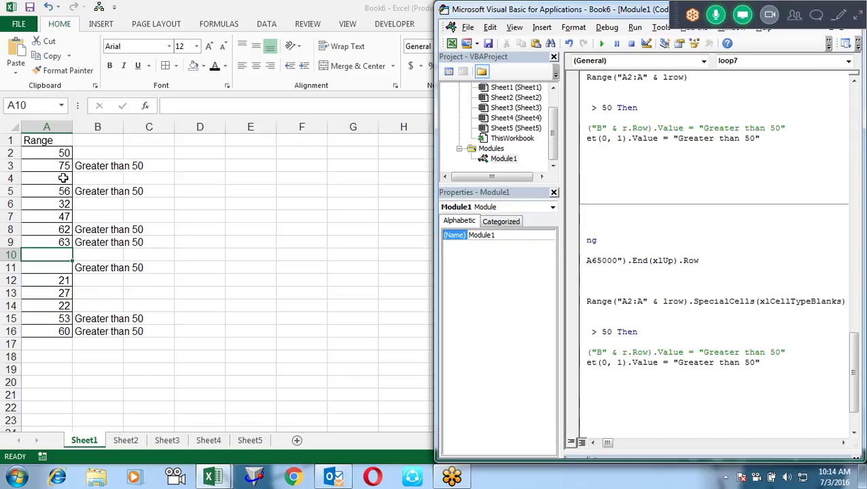
key("Up")
key("Up")
key("Up")
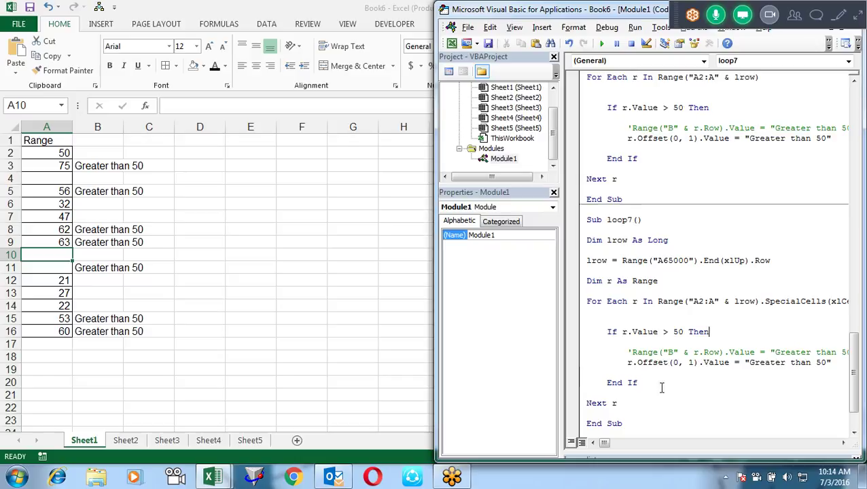
left_click_drag(643, 384, 573, 323)
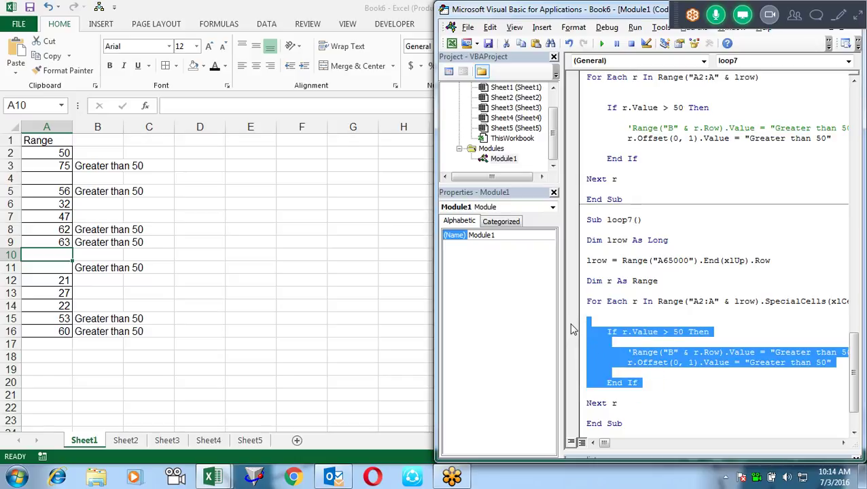
key("Tab")
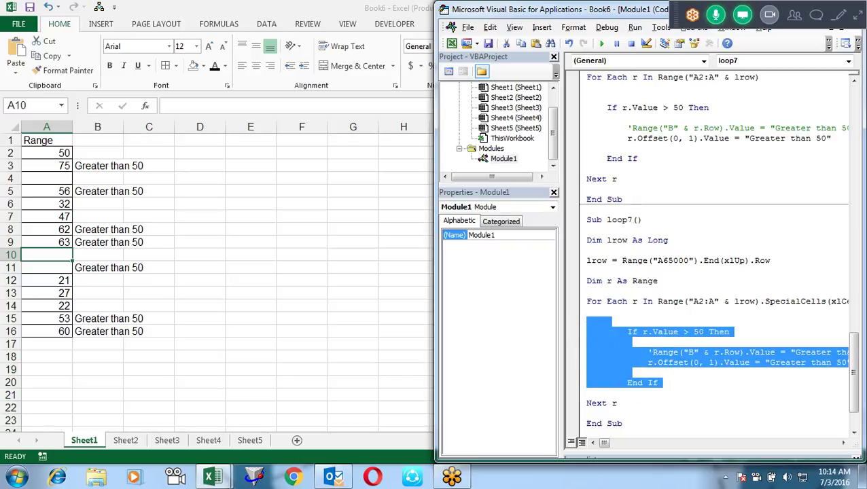
type("r.")
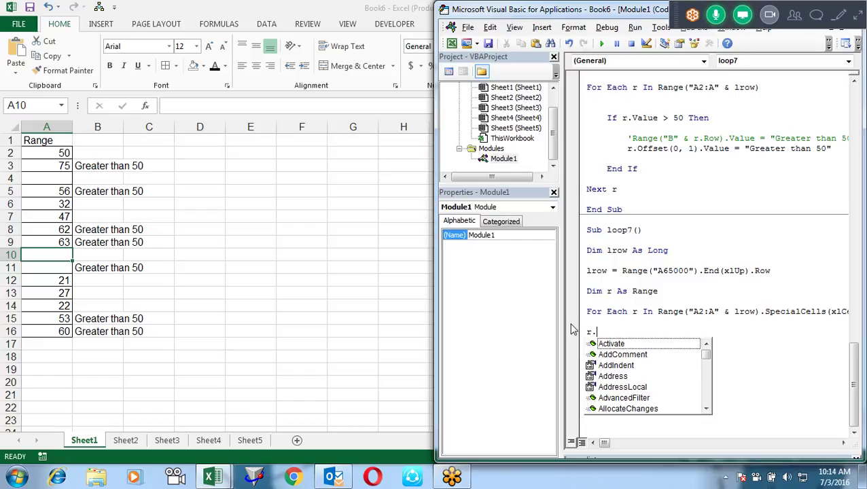
type("ent")
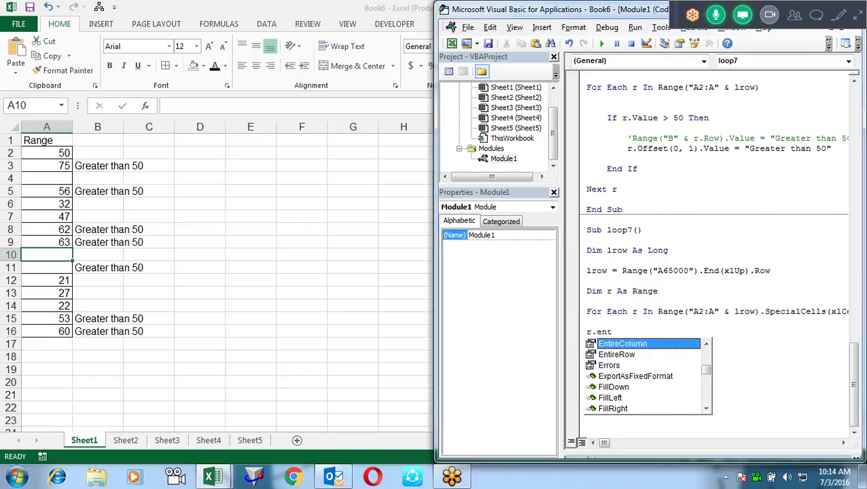
key("Down")
key("Tab")
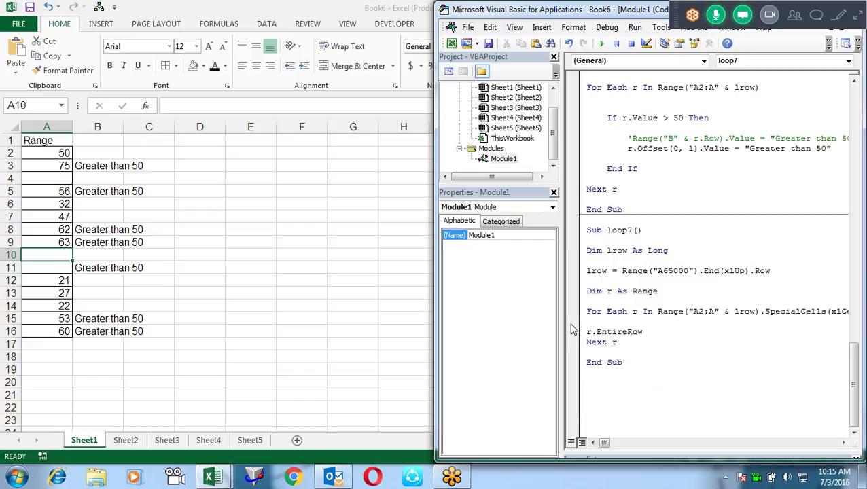
type(".de")
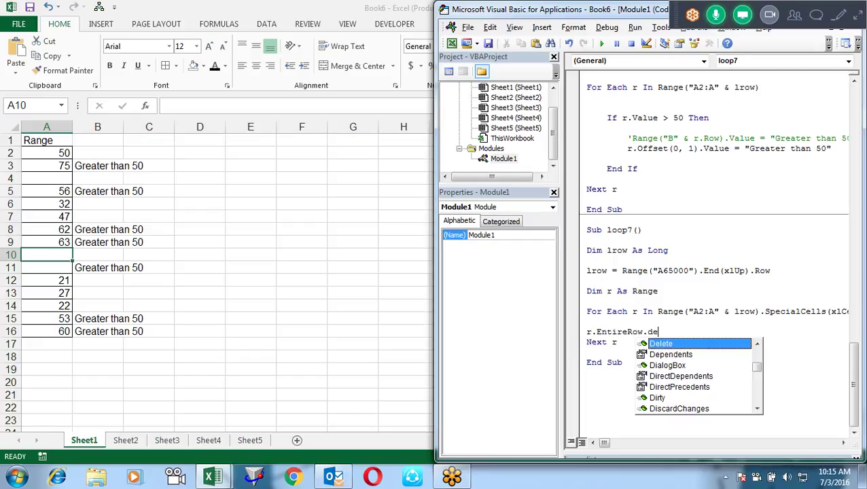
key("Tab")
Step: Step loop7 through to End Sub, deleting blank rows so A2:A13 run unbroken
key("Left")
key("Left")
key("Left")
key("Left")
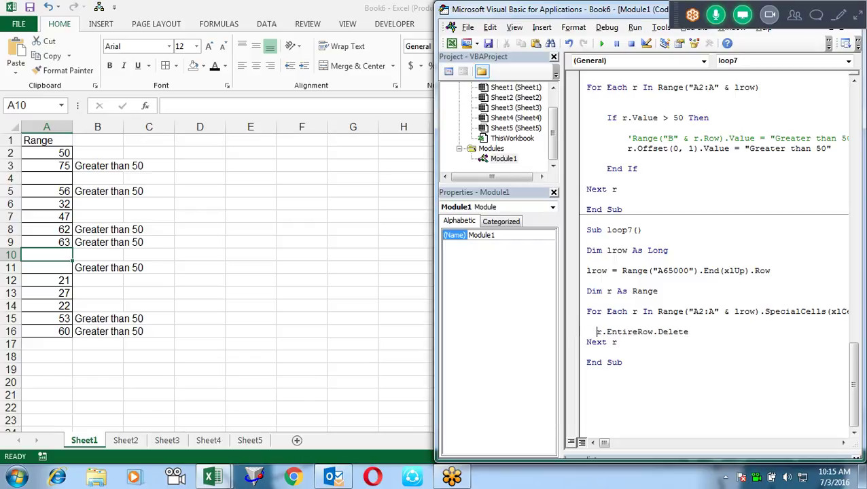
key("Up")
key("F8")
key("F8")
key("F8")
key("F8")
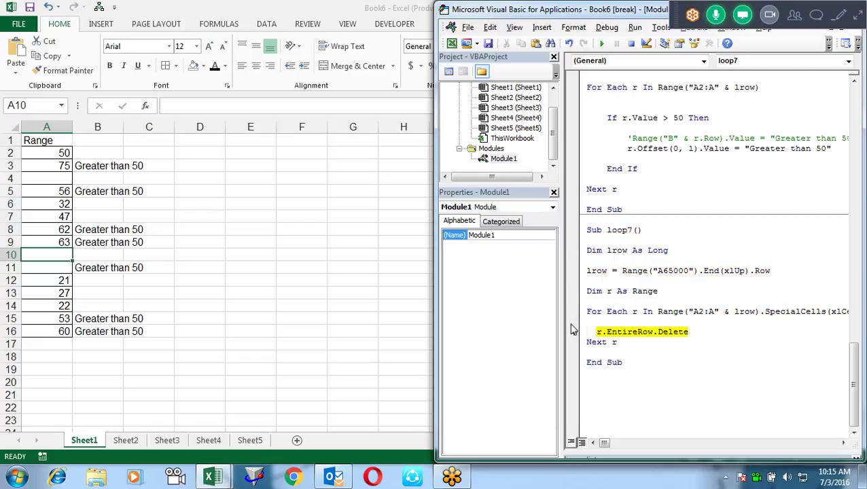
key("F8")
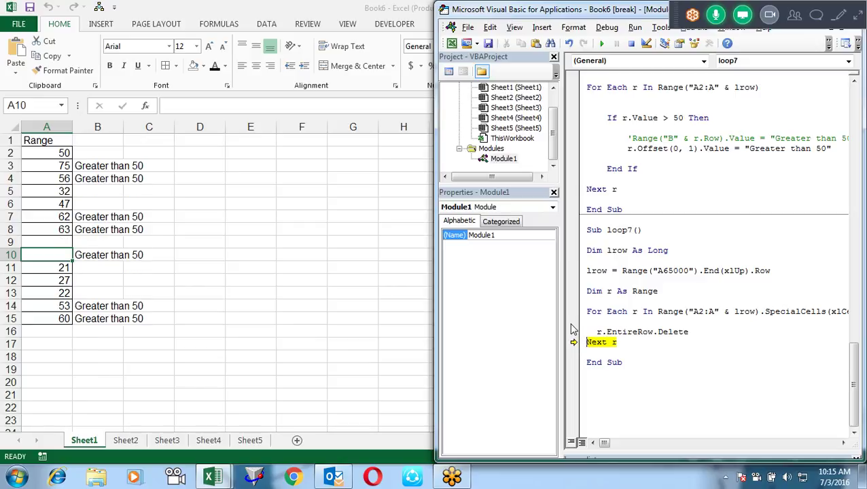
key("F8")
key("F8")
key("F8")
key("F8")
key("F8")
key("F8")
key("F8")
key("F8")
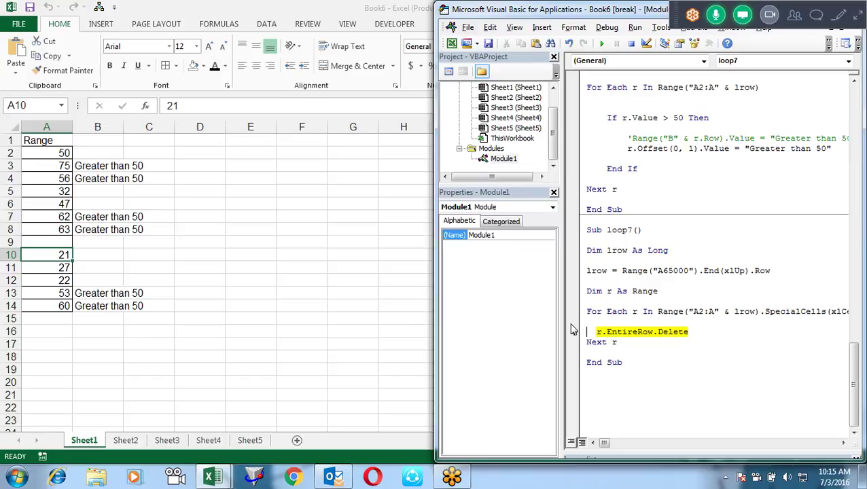
key("F8")
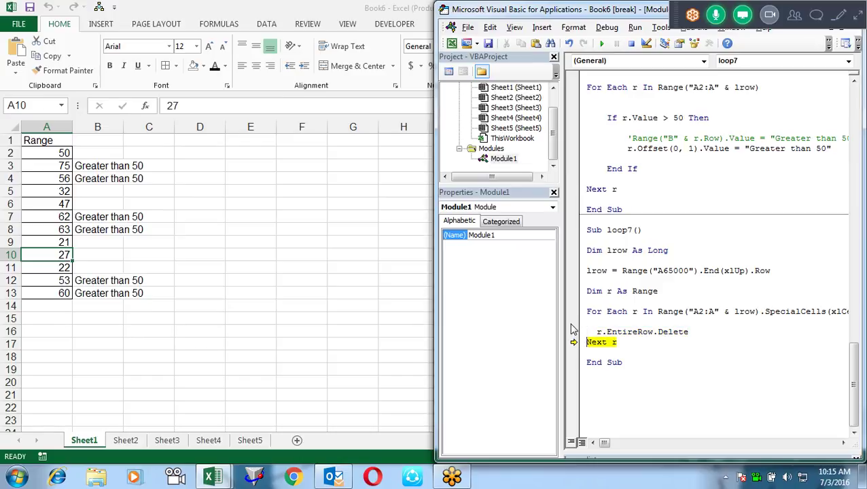
key("F8")
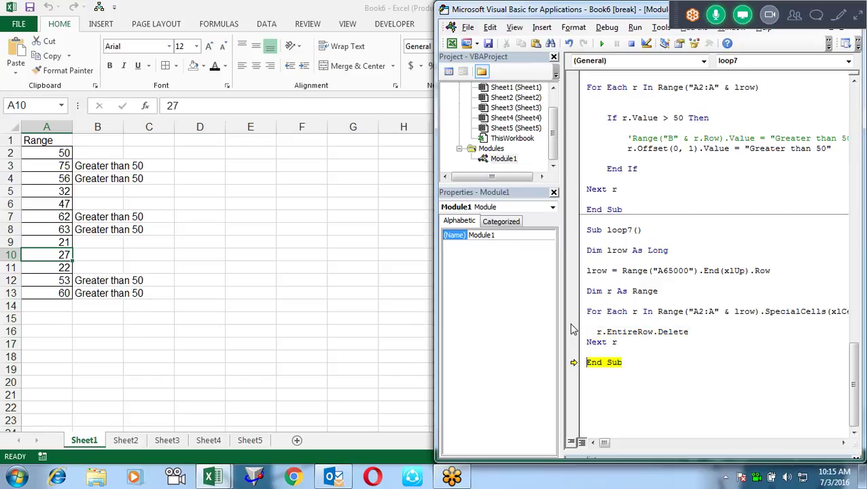
key("F8")
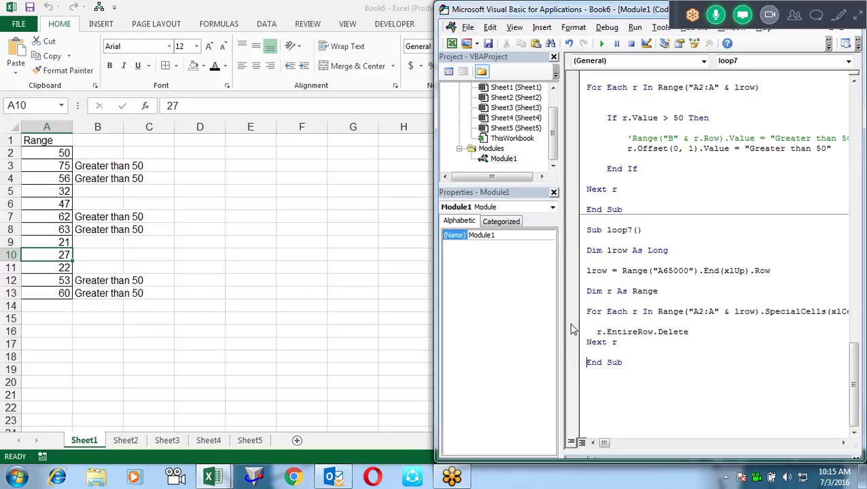
Step: Delete the 32 in A5 and the 27 in A10, then select A1
left_click(181, 241)
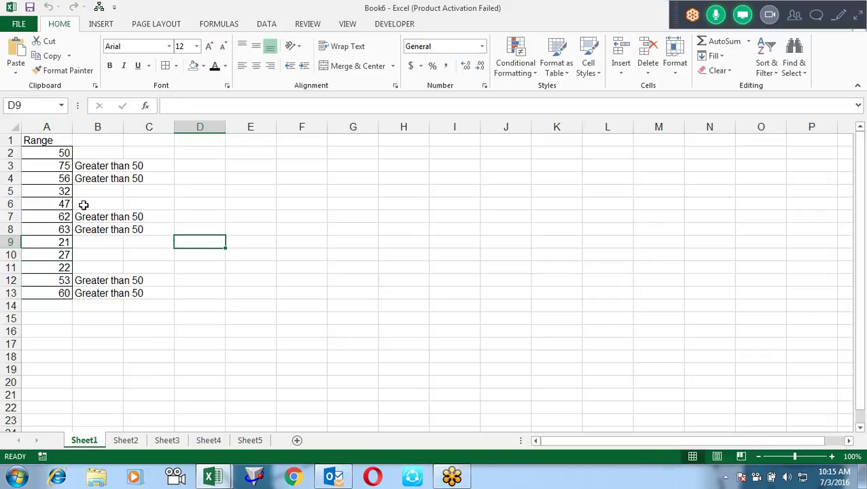
left_click(63, 193)
key("Delete")
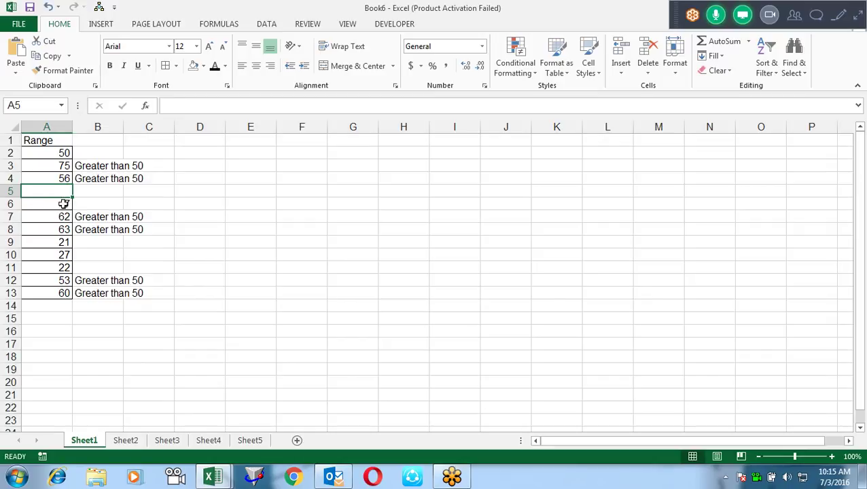
left_click(60, 254)
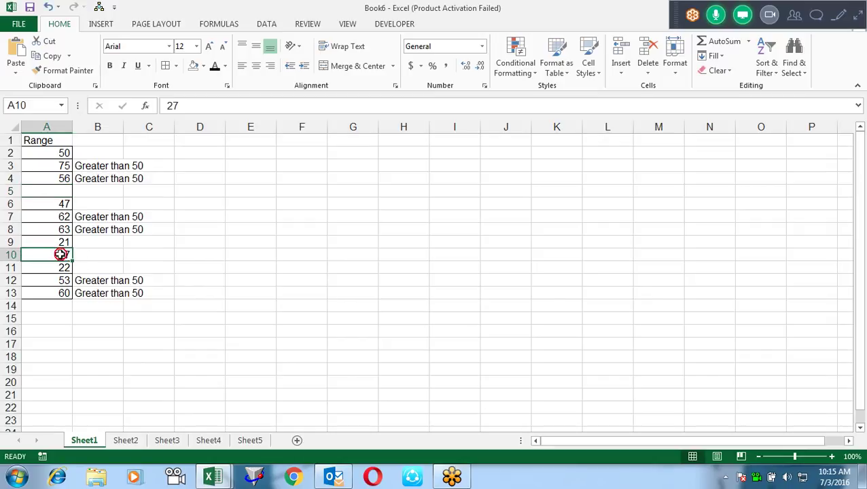
key("Delete")
left_click(117, 247)
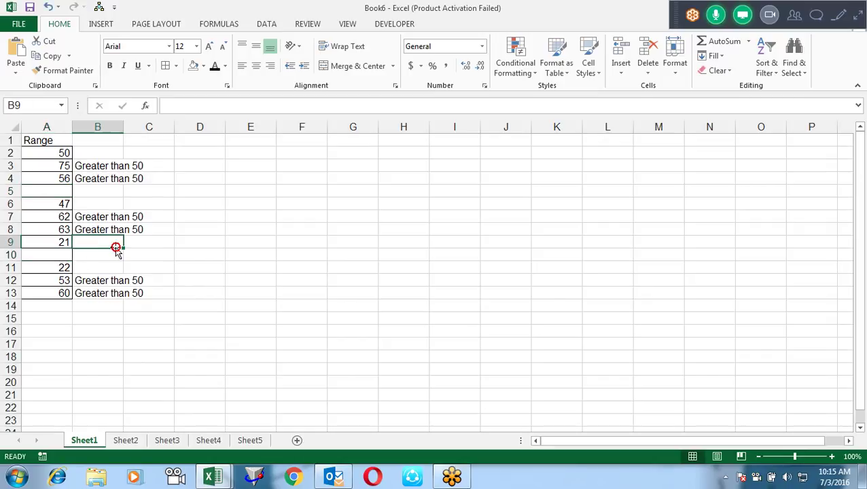
left_click(65, 141)
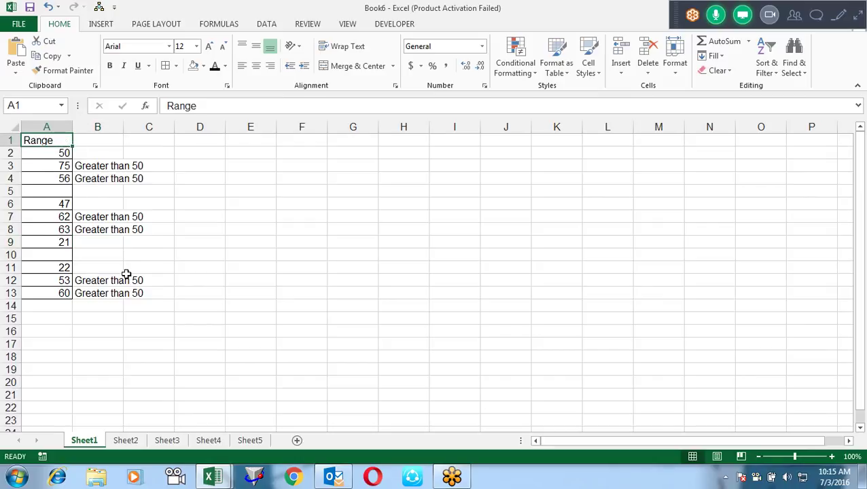
Step: Step through loop7 to delete empty row 5, then select its For Each loop lines
key("alt+F11")
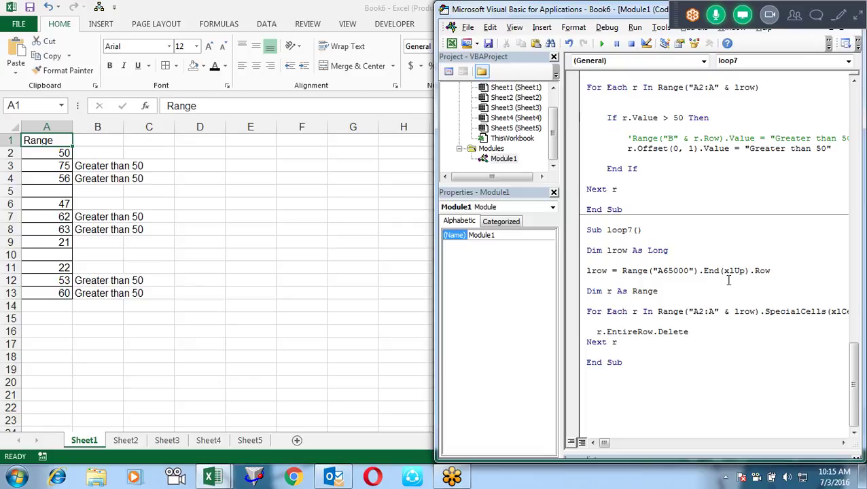
key("F8")
key("F8")
key("F8")
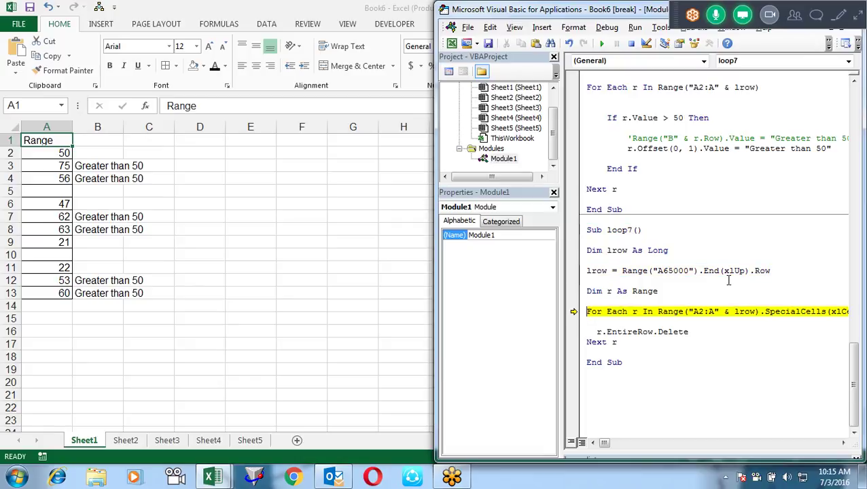
key("F8")
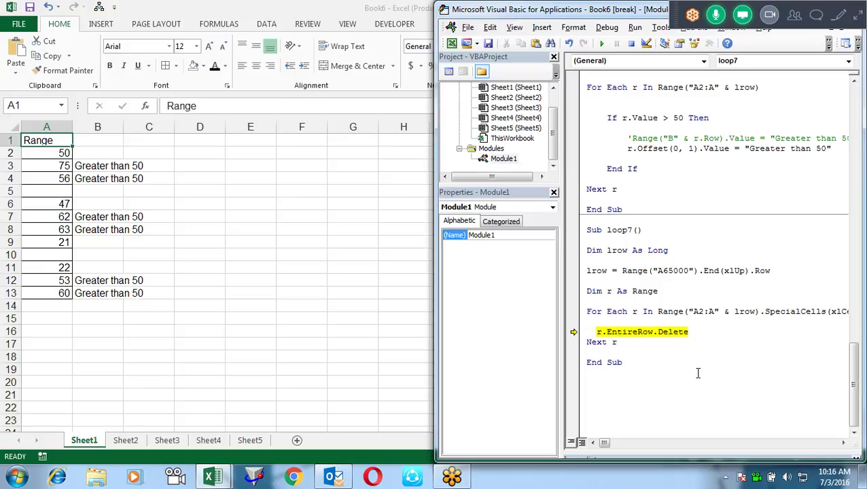
key("F8")
key("F8")
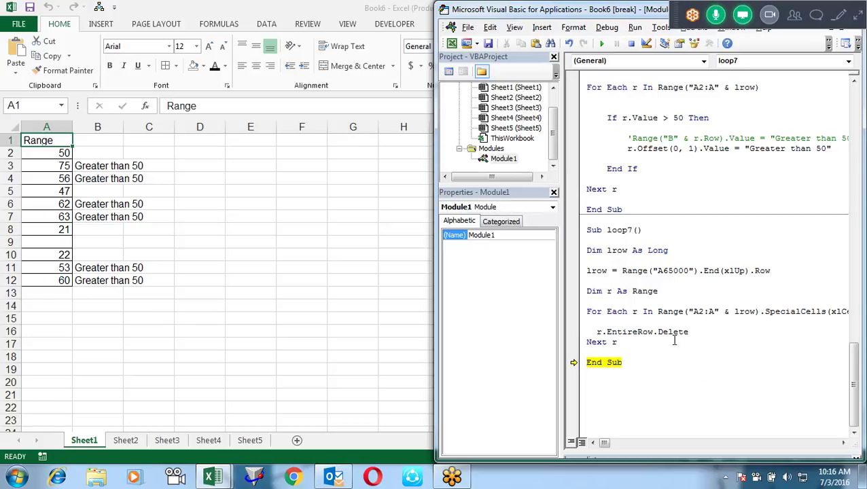
left_click_drag(624, 342, 582, 311)
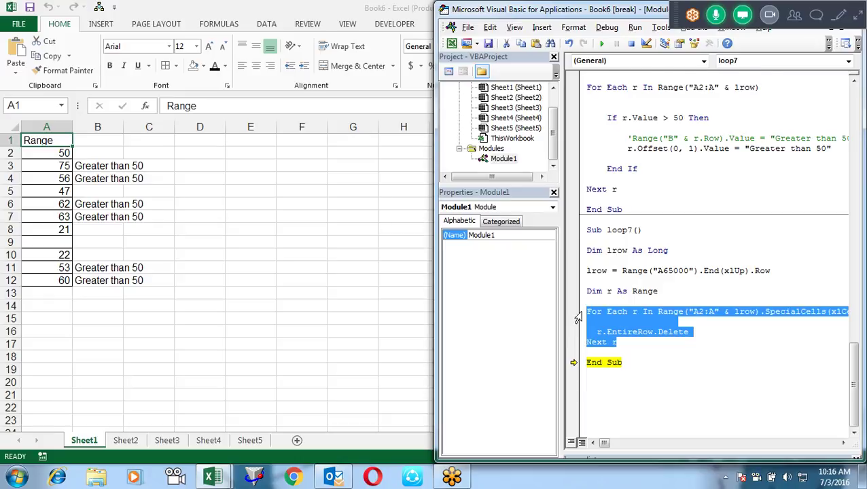
Step: Delete loop7's For Each lines, reset the run, and clear the 47 from A5
key("Delete")
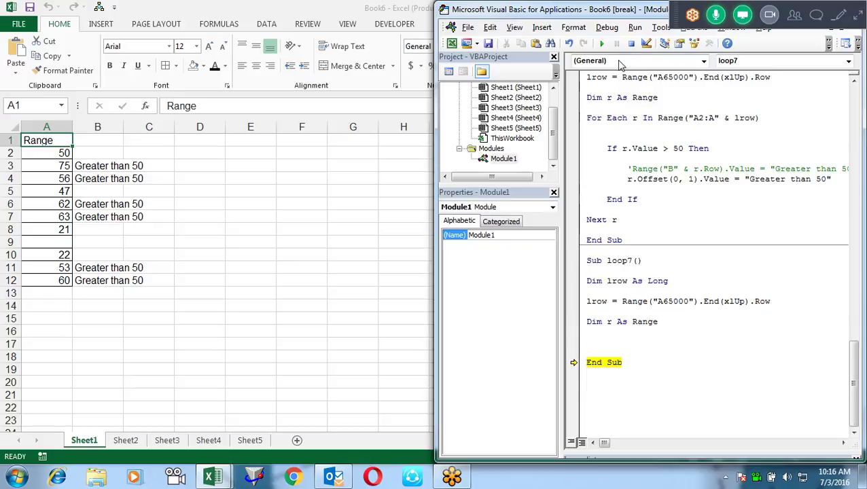
left_click(631, 42)
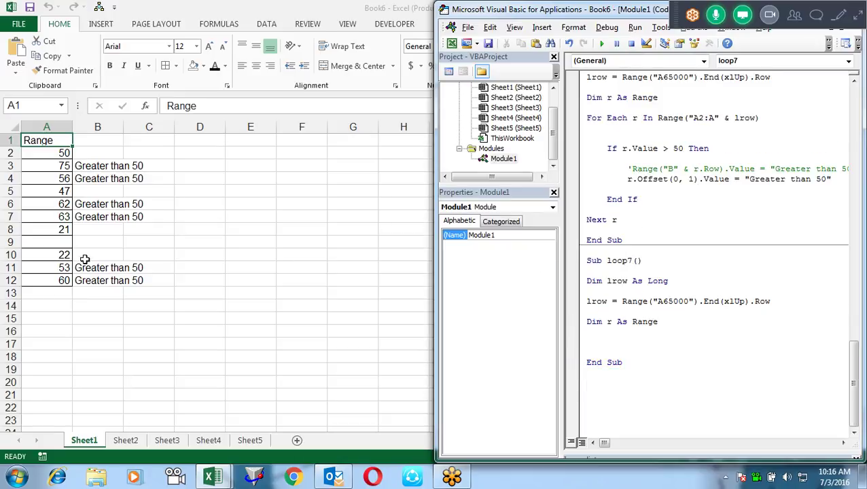
left_click(86, 254)
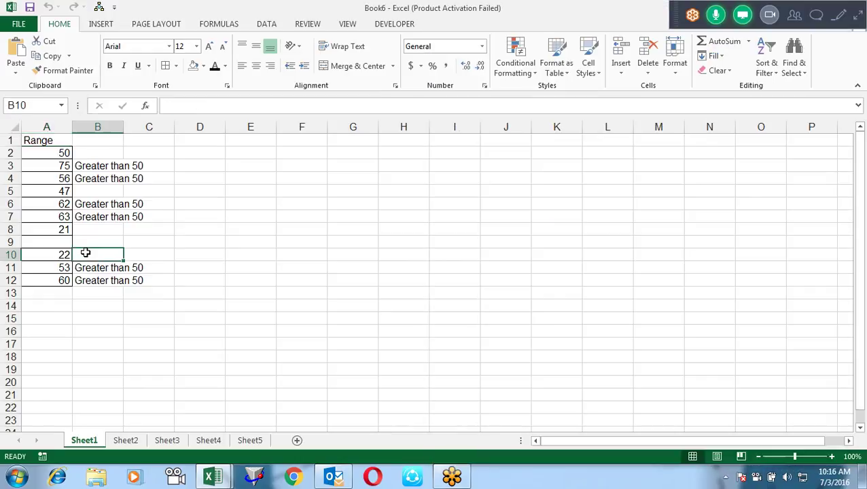
left_click(57, 189)
key("Delete")
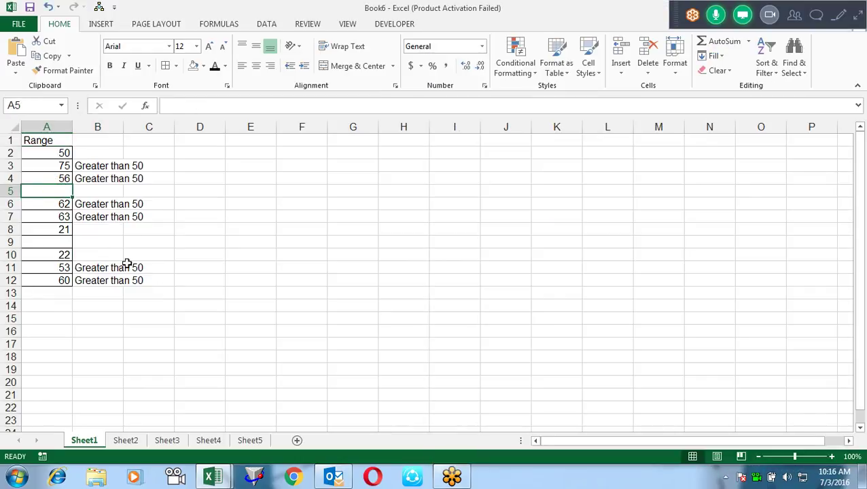
left_click(127, 242)
key("alt+F11")
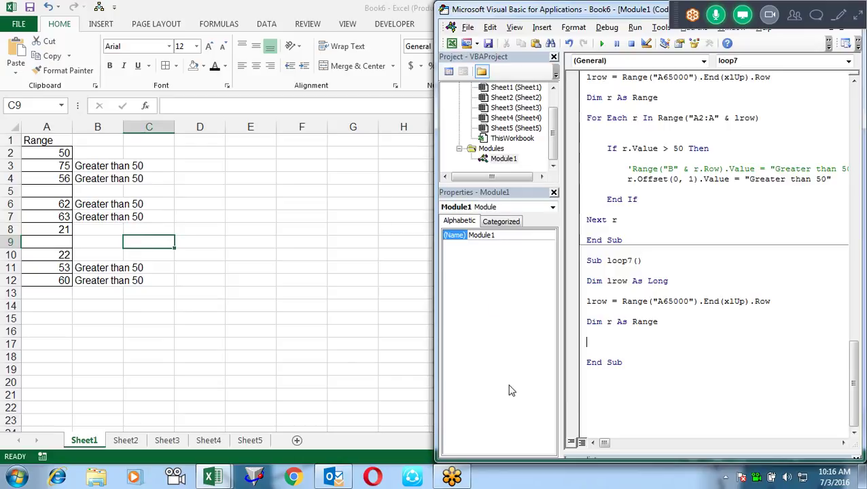
Step: Write Range("A2:A" & lrow).EntireRow.Delete in loop7 and run it, emptying rows below the header
type("Range (")
type("A2:A\"&")
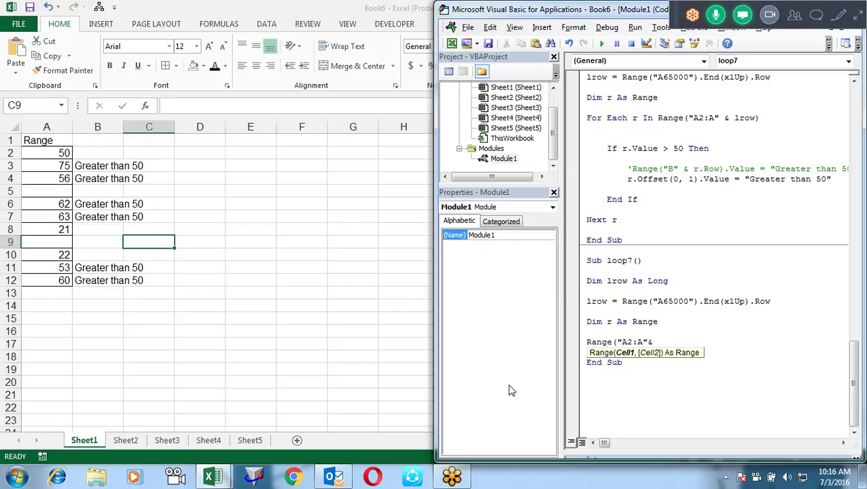
type("lrow).en")
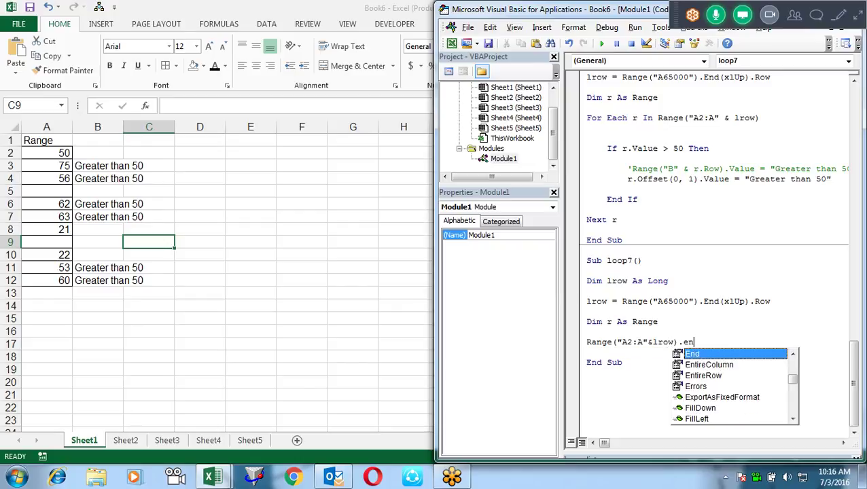
type("t")
key("Down")
key("Tab")
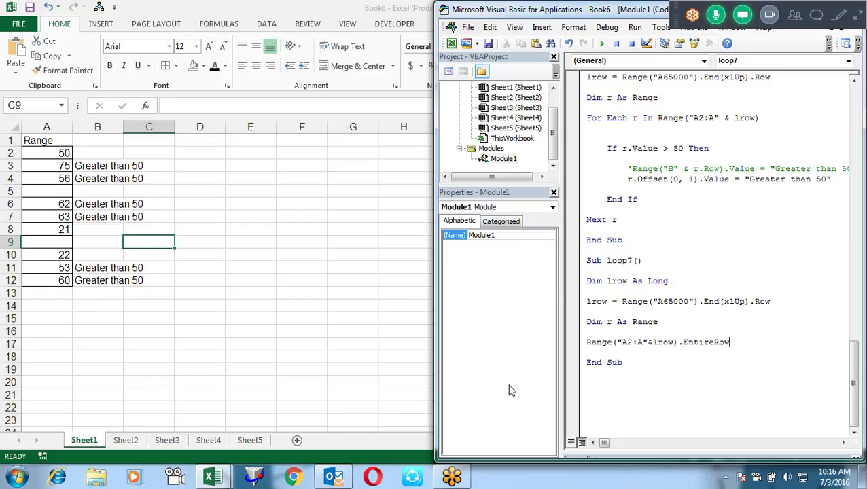
type(".de")
key("Tab")
key("Down")
key("Up")
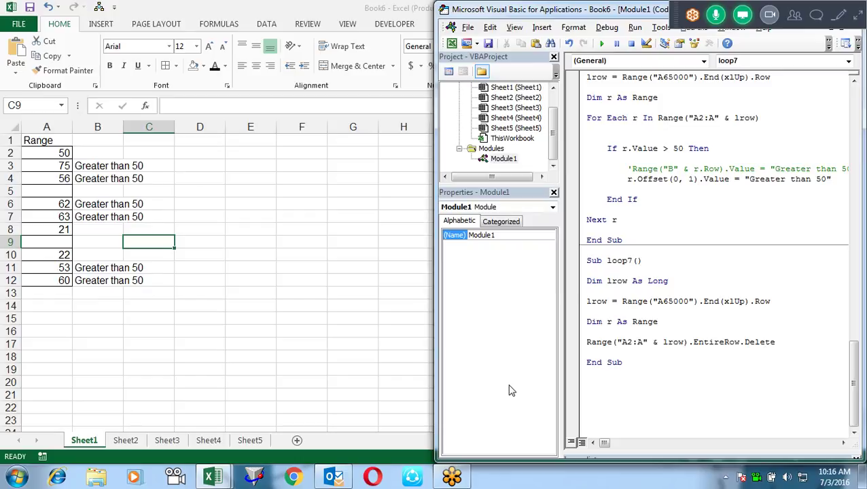
key("F8")
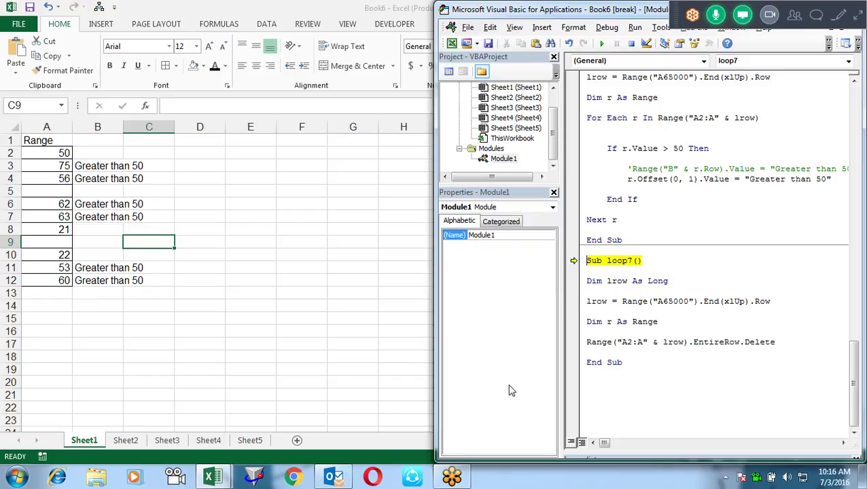
key("F8")
key("F8")
key("F8")
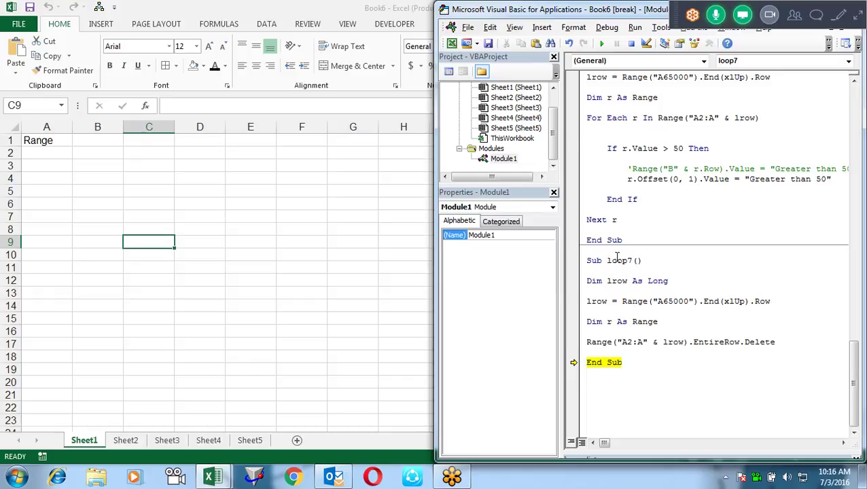
left_click(634, 43)
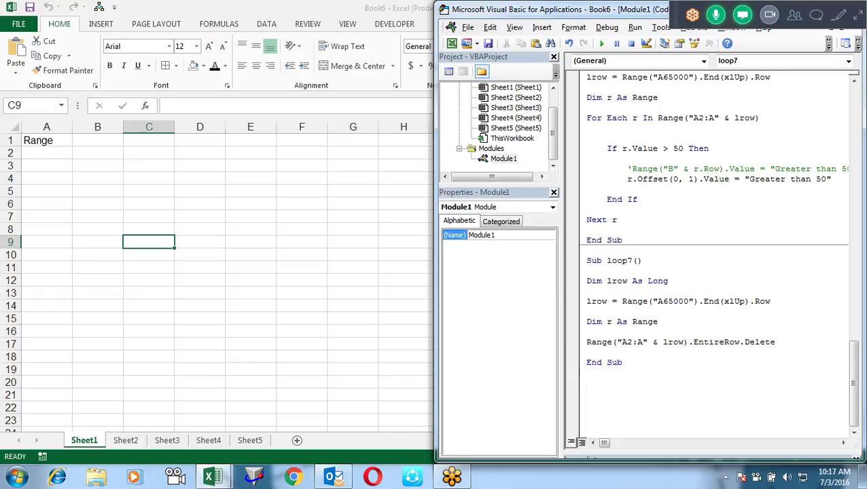
Step: Fill A2:A18 with =RANDBETWEEN(10,90) and convert the results to fixed values
left_click_drag(34, 155, 34, 358)
type("=")
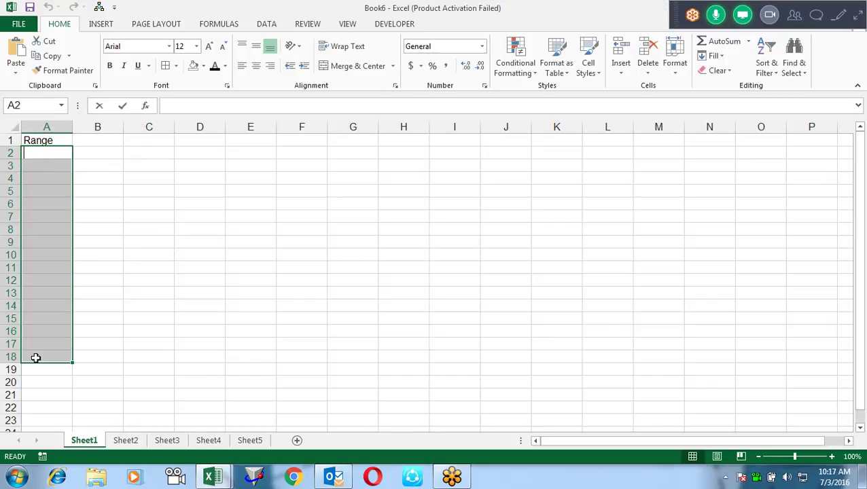
type("ra")
key("Tab")
type("10,90)")
key("ctrl+Return")
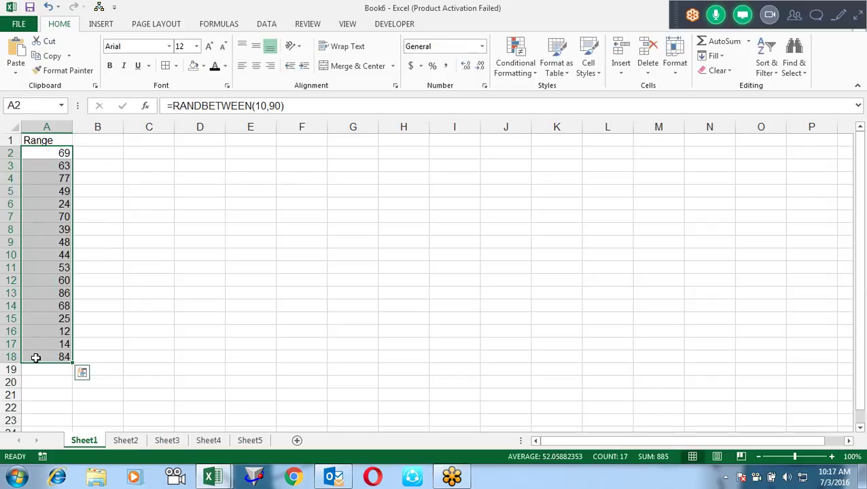
key("ctrl+c")
key("ctrl+alt+v")
key("v")
key("Return")
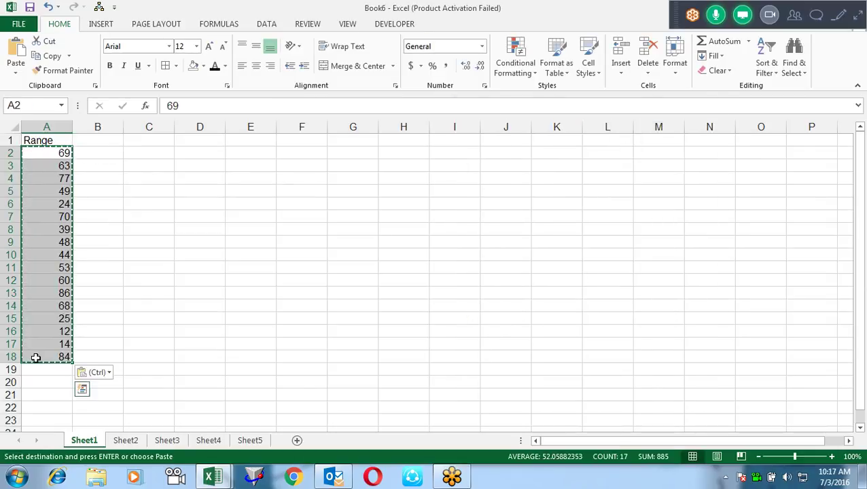
key("Escape")
Step: Blank out A4, A8, A13 and A16, then switch back to the VBA editor
key("Down")
key("Down")
key("Delete")
key("Down")
key("Down")
key("Down")
key("Down")
key("Delete")
key("Down")
key("Down")
key("Down")
key("Down")
key("Delete")
key("Down")
key("Down")
key("Down")
key("Delete")
key("Up")
key("Up")
key("alt+F11")
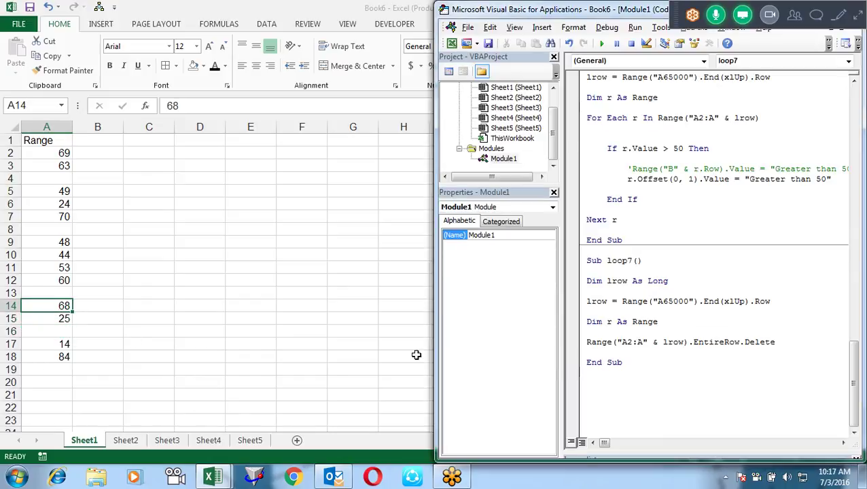
Step: Replace .EntireRow.Delete on loop7's Range line with .SpecialCells(xlCellTypeBlanks)
double_click(757, 343)
left_click_drag(775, 343, 689, 343)
type(".spci")
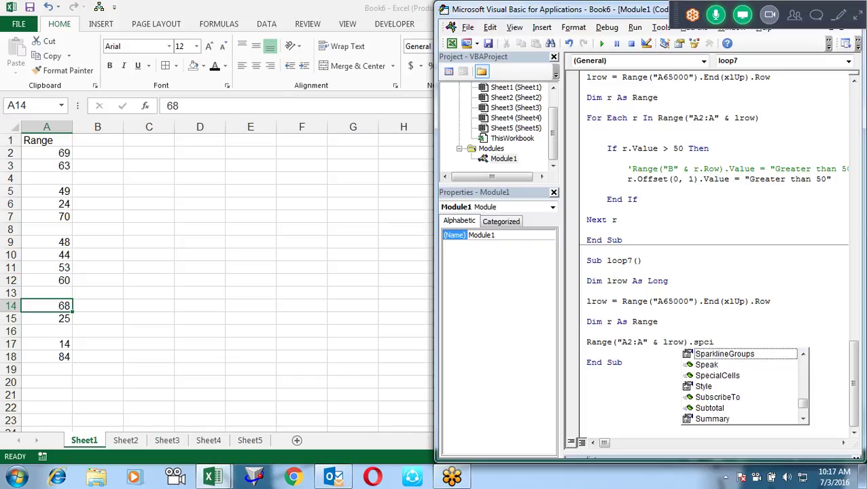
key("BackSpace")
type("e")
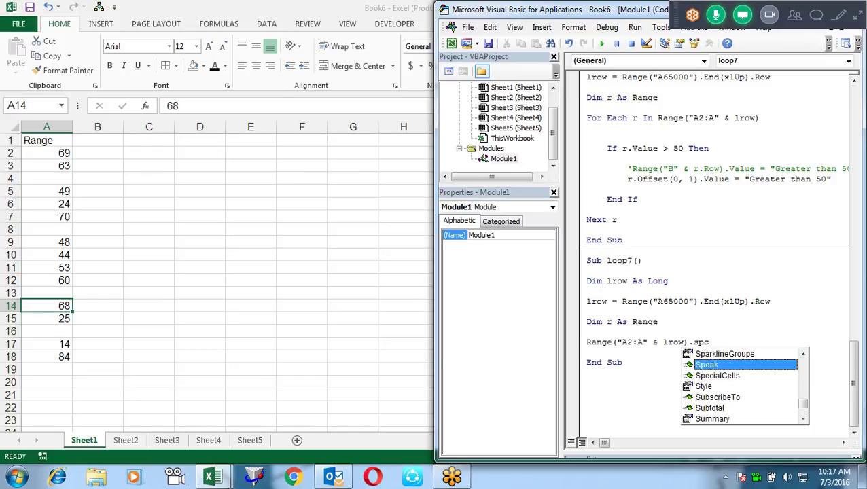
type("c")
key("Tab")
type("(")
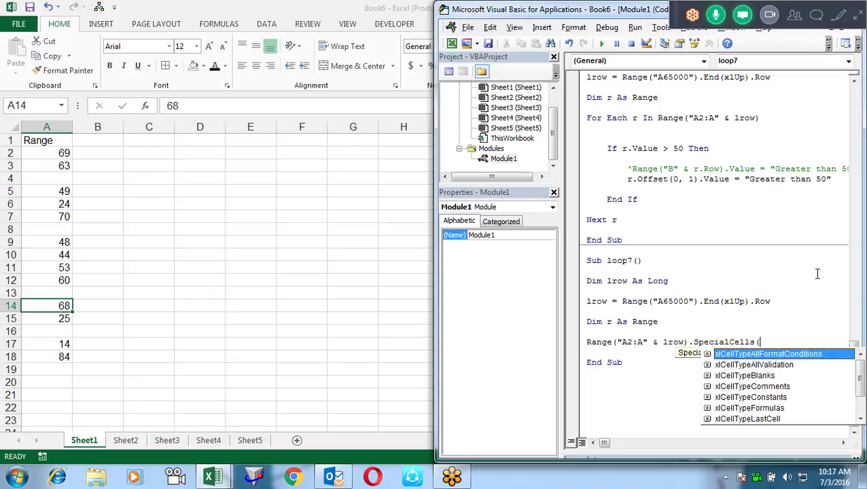
key("Down")
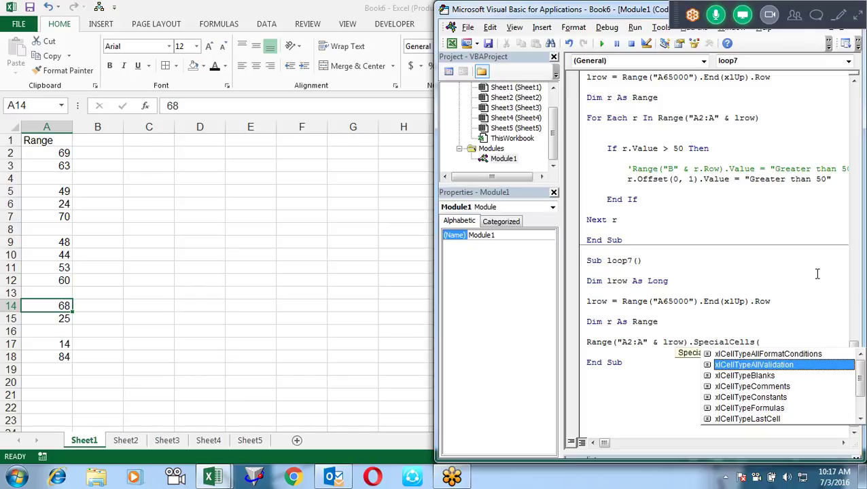
key("Down")
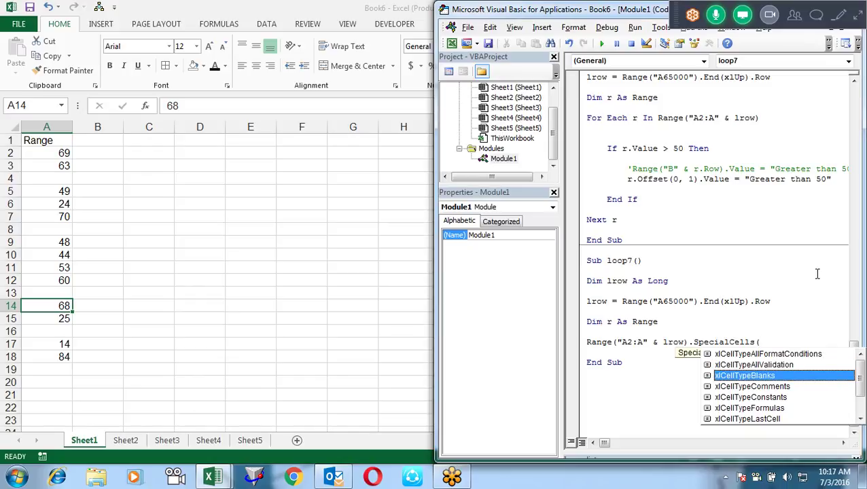
key("Tab")
Step: Append .EntireRow.Delete to the SpecialCells line and begin stepping through loop7
type(")")
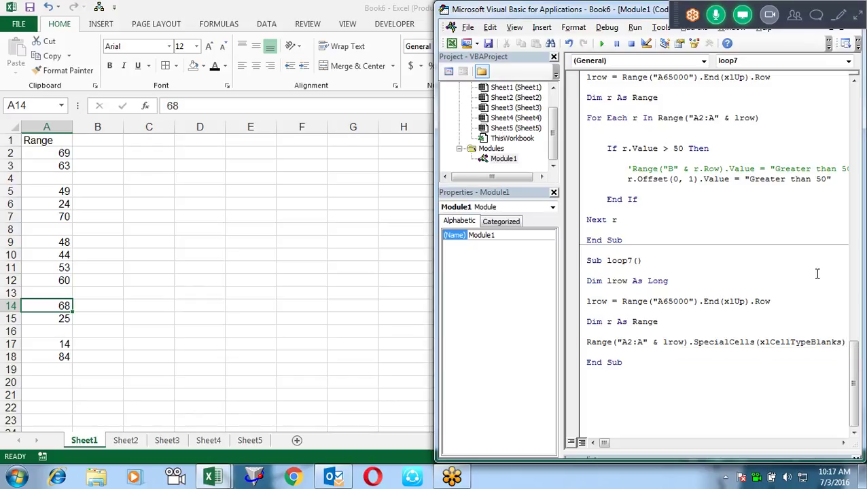
type(".en")
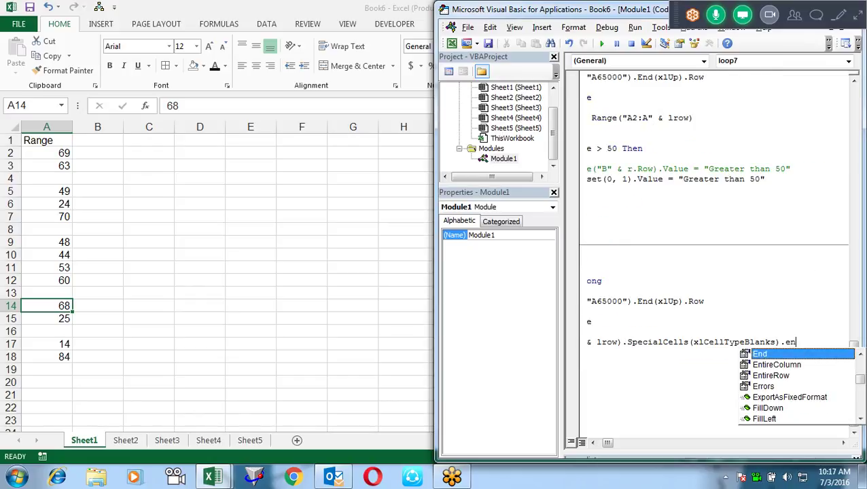
key("Down")
key("Down")
key("Tab")
type(".d")
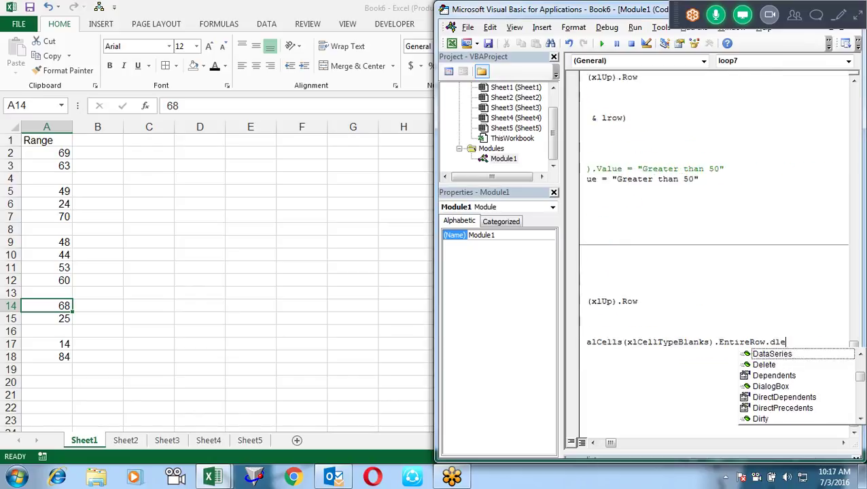
type("le")
key("Down")
key("Tab")
key("Return")
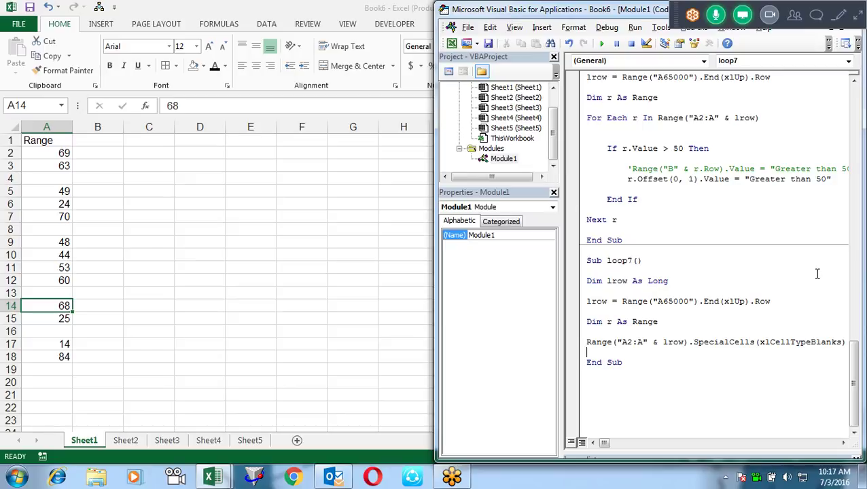
key("F8")
Step: Finish and reset the loop7 run, then select loop6's For Each loop block
key("F8")
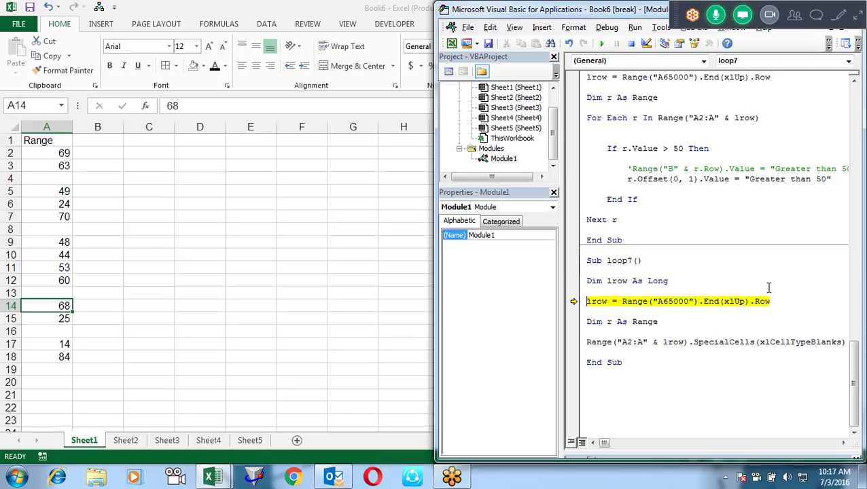
key("F8")
key("F8")
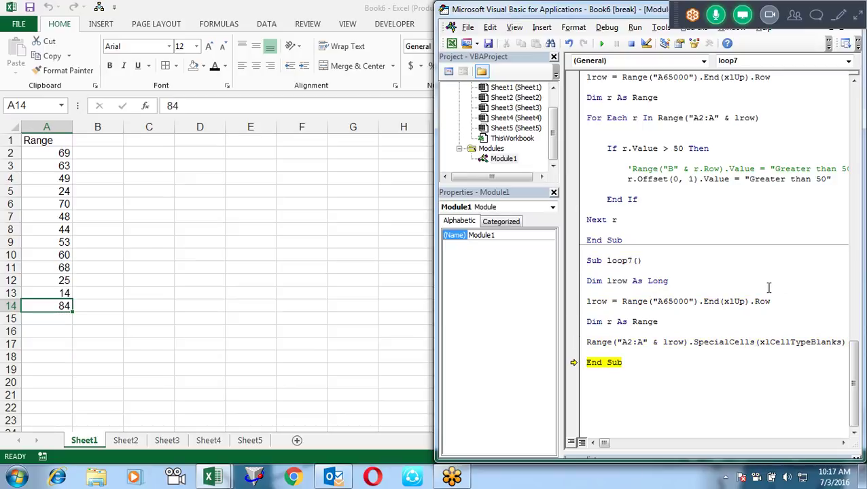
left_click(631, 43)
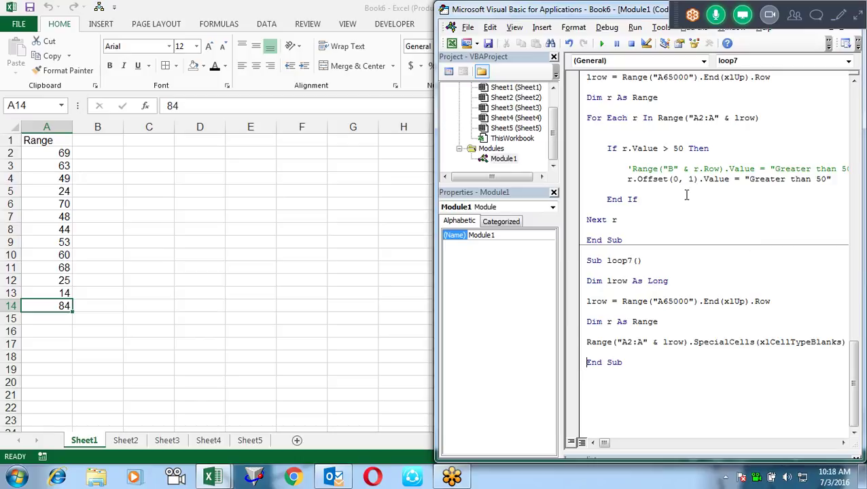
mouse_move(592, 148)
left_mouse_down()
mouse_move(617, 217)
mouse_move(576, 124)
left_mouse_up()
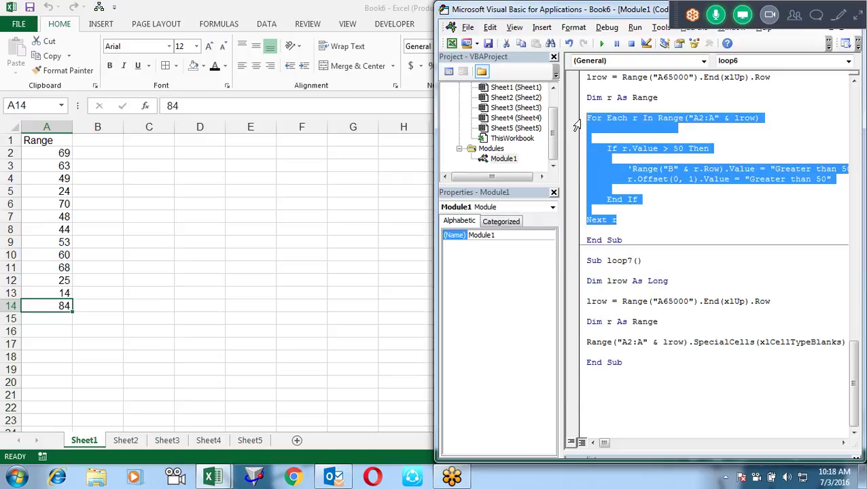
Step: Paste the For Each loop into loop7 and add a commented Range("A2:A" & lrow).SpecialCells(xlCellTypeBlanks) line
left_click(665, 336)
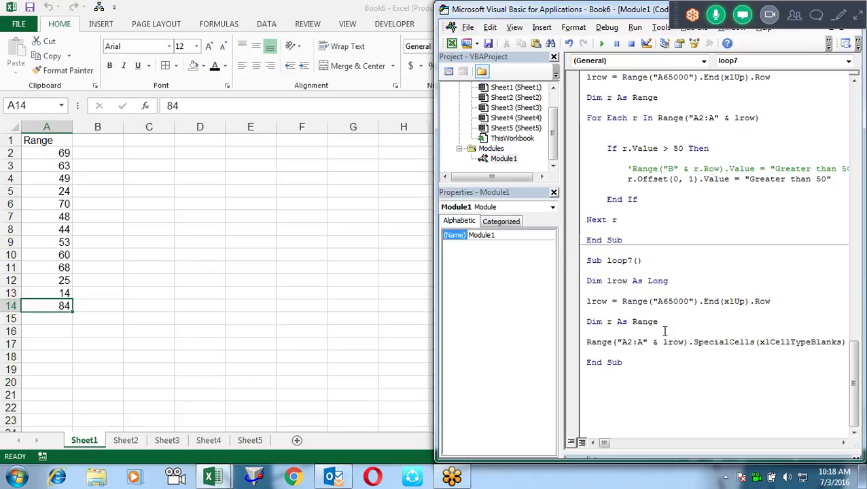
key("ctrl+v")
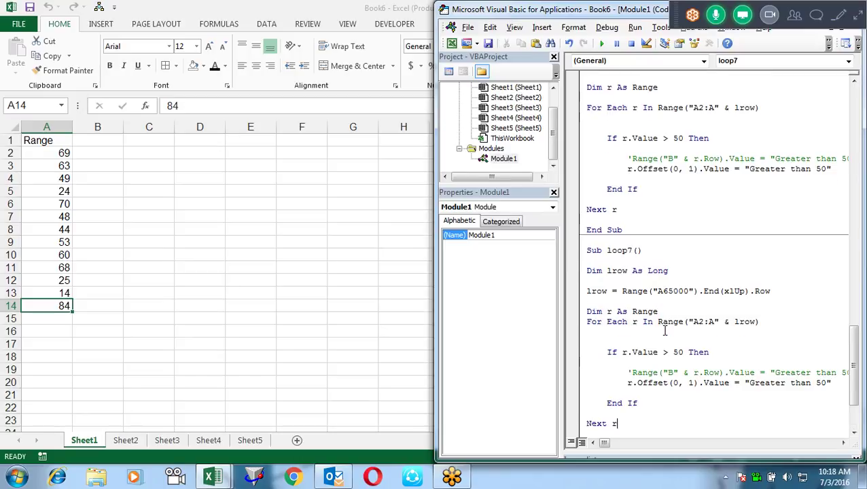
key("Return")
type("Range(\"A2:A\" & lrow).SpecialCells(xlCellTypeBlanks)")
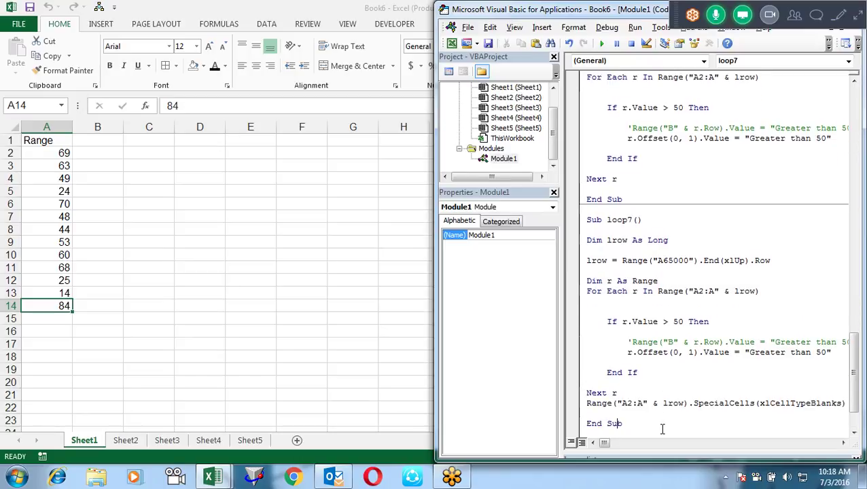
left_click(589, 405)
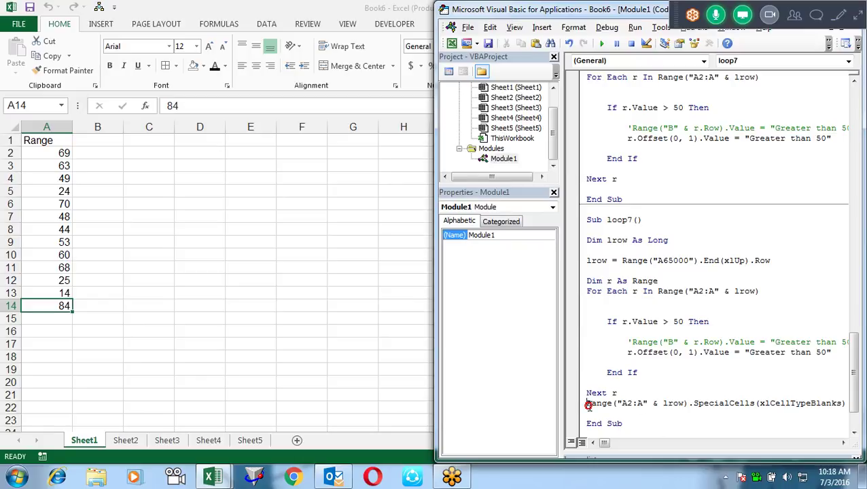
type("'")
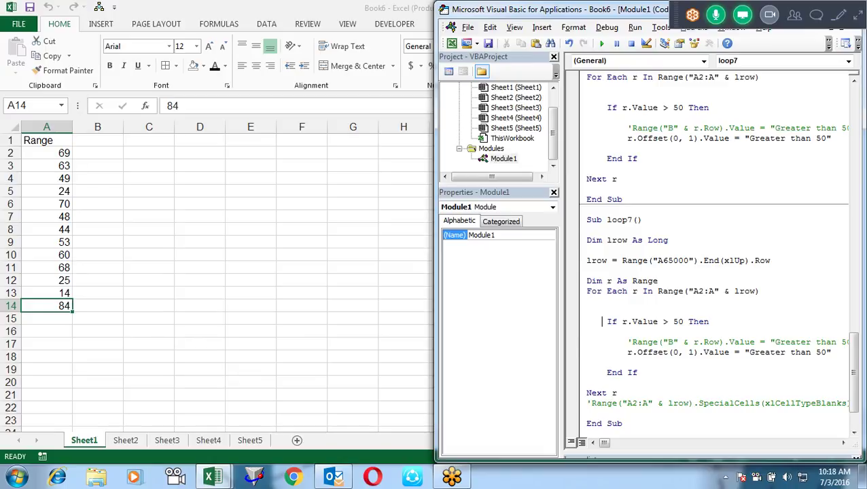
Step: Change the If test to r.Value = "" and replace its body with r.EntireRow.Delete
left_click(684, 321)
key("BackSpace")
key("BackSpace")
key("BackSpace")
key("BackSpace")
type("=")
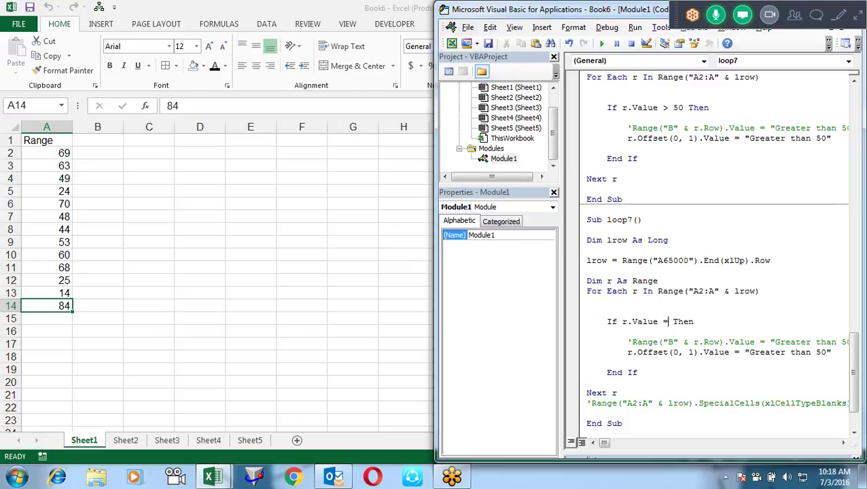
type("\"\"")
left_click(678, 342)
left_click_drag(834, 352, 615, 345)
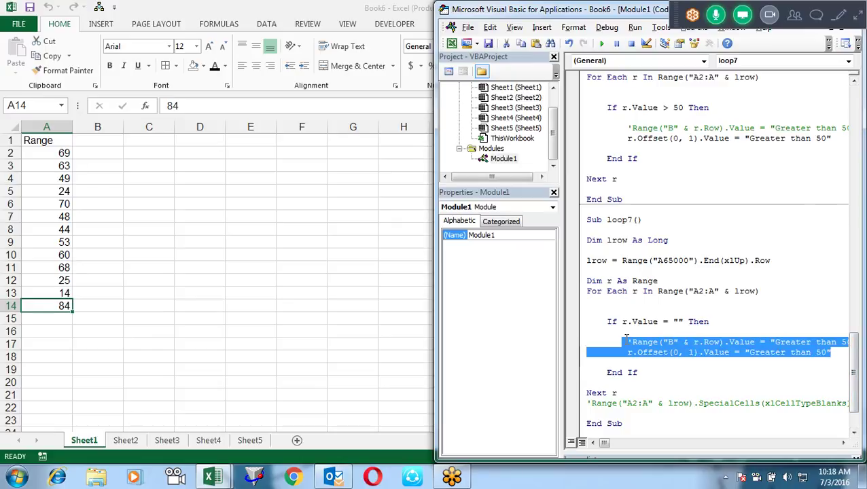
type("r.")
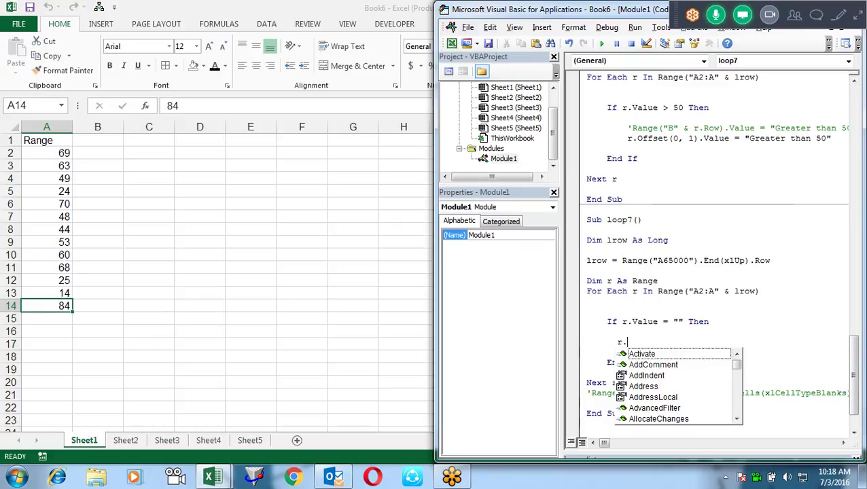
type("ent")
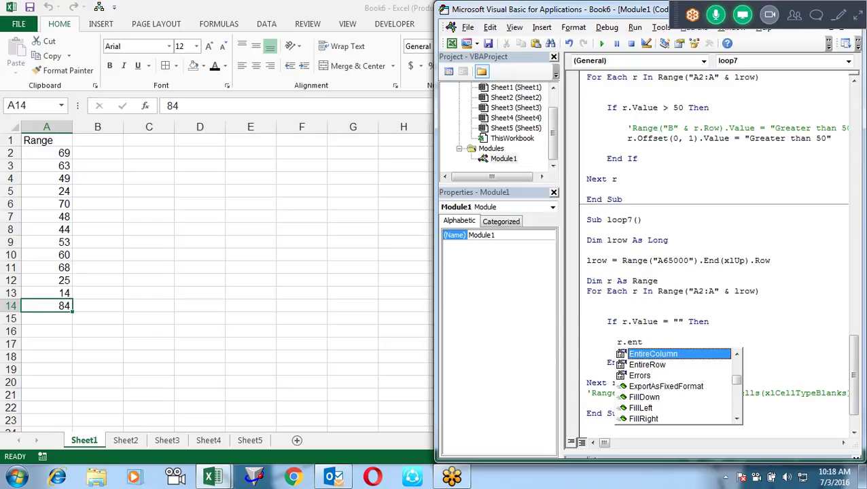
key("Down")
key("Tab")
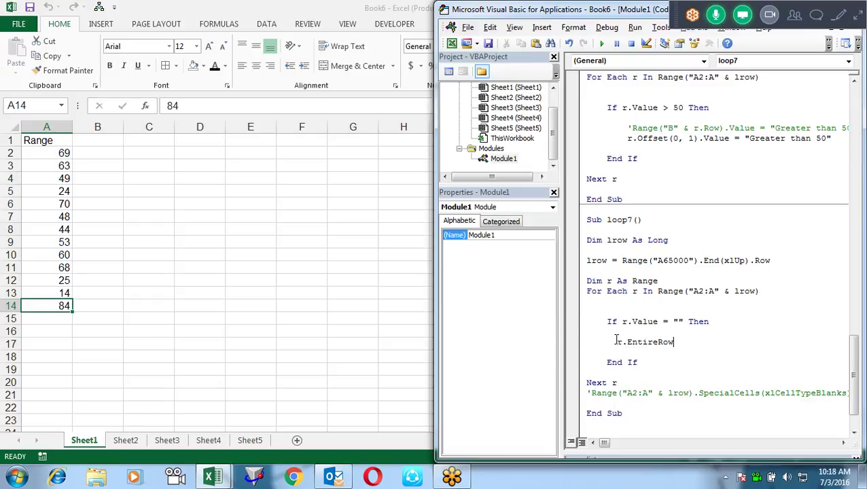
type(".de")
key("Tab")
Step: Start stepping into loop7, then clear the 44 in A8 and the 60 in A10
key("F8")
key("F8")
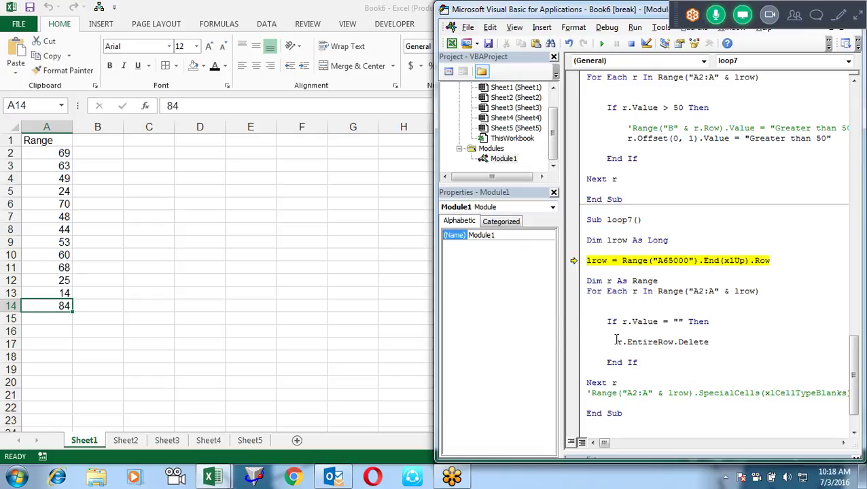
key("F8")
key("F8")
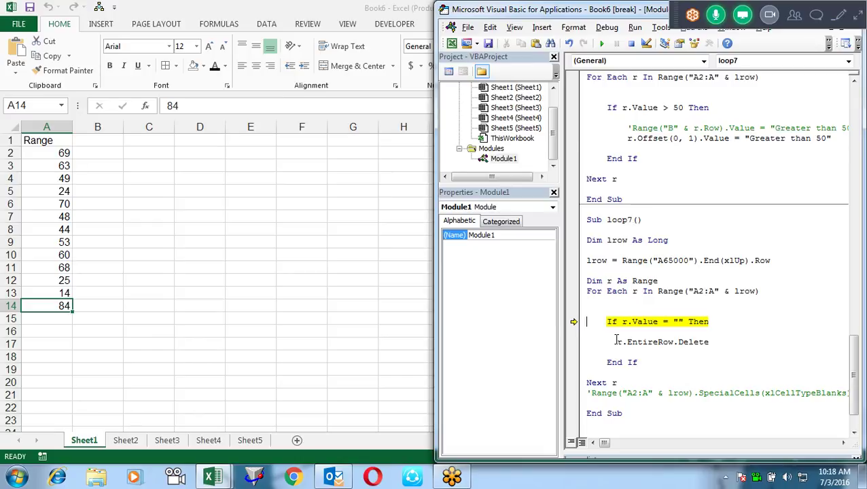
left_click(51, 231)
key("Delete")
key("Down")
key("Down")
key("Delete")
key("Up")
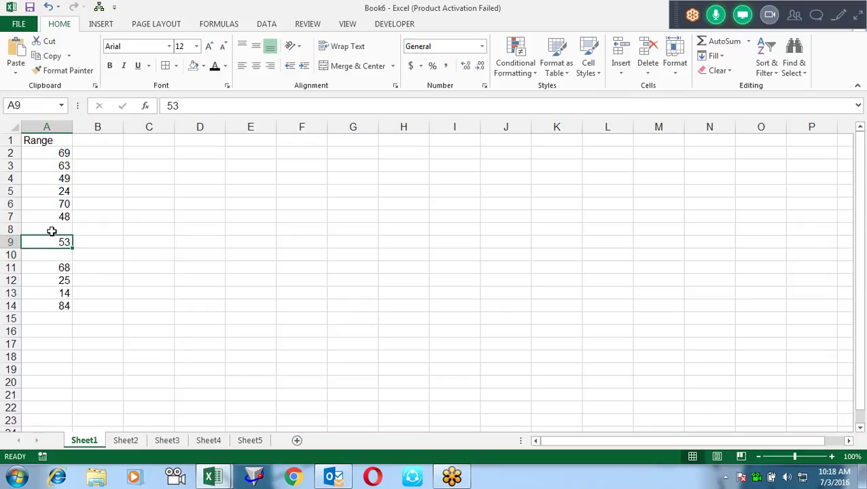
key("alt+F11")
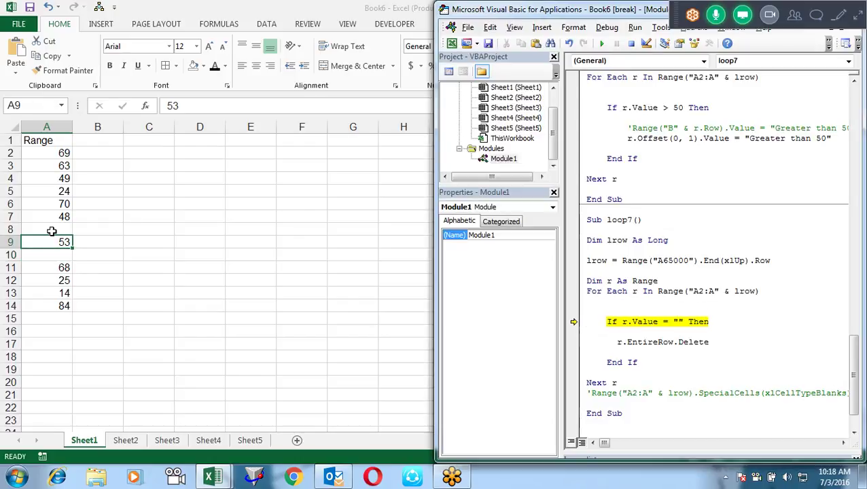
Step: Step through the rest of loop7 so the blank rows are deleted
key("F8")
key("F8")
key("F8")
key("F8")
key("F8")
key("F8")
key("F8")
key("F8")
key("F8")
key("F8")
key("F8")
key("F8")
key("F8")
key("F8")
key("F8")
key("F8")
key("F8")
key("F8")
key("F8")
key("F8")
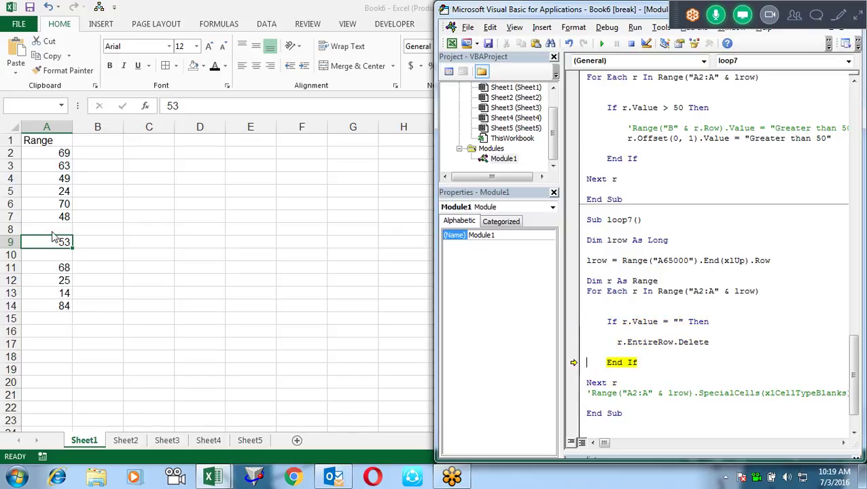
key("F8")
key("F8")
key("F8")
key("F8")
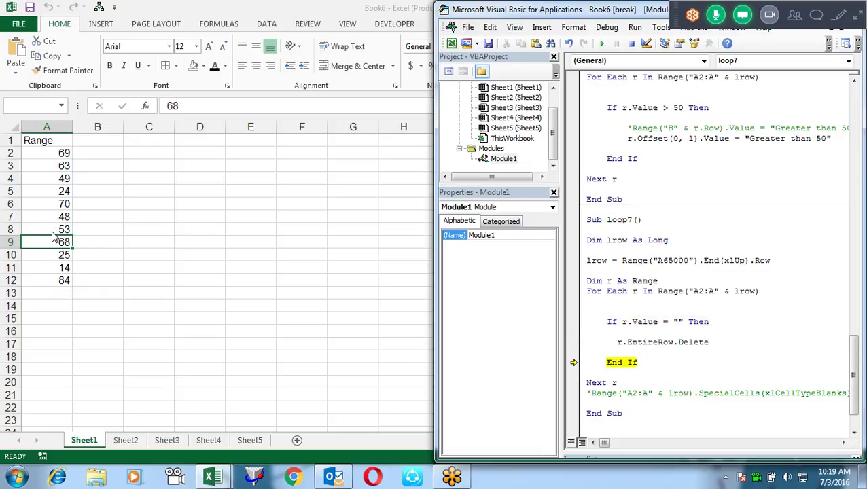
key("F8")
key("F8")
key("F8")
key("F8")
key("F8")
key("F8")
key("F8")
key("F8")
key("F8")
key("F8")
key("F8")
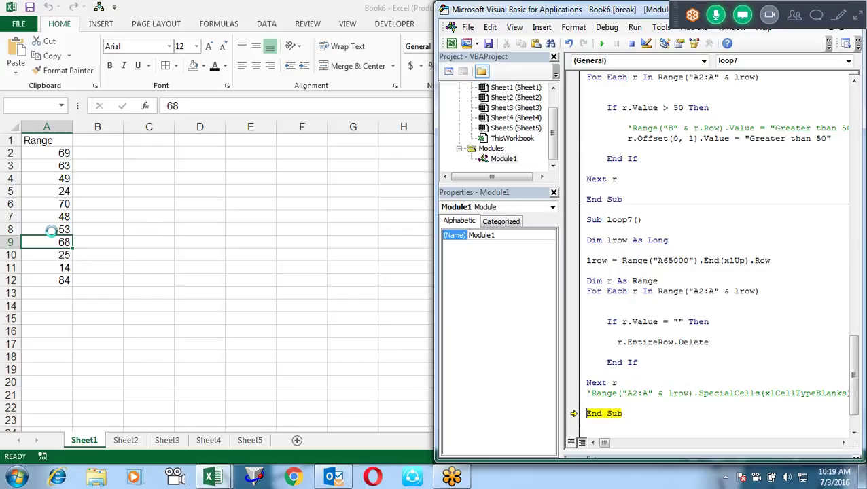
key("F8")
key("Up")
key("Up")
key("ctrl+Right")
key("ctrl+Right")
key("ctrl+Right")
key("ctrl+Right")
key("ctrl+Right")
key("ctrl+Right")
key("ctrl+Right")
key("ctrl+Right")
key("ctrl+Right")
key("ctrl+Right")
key("Home")
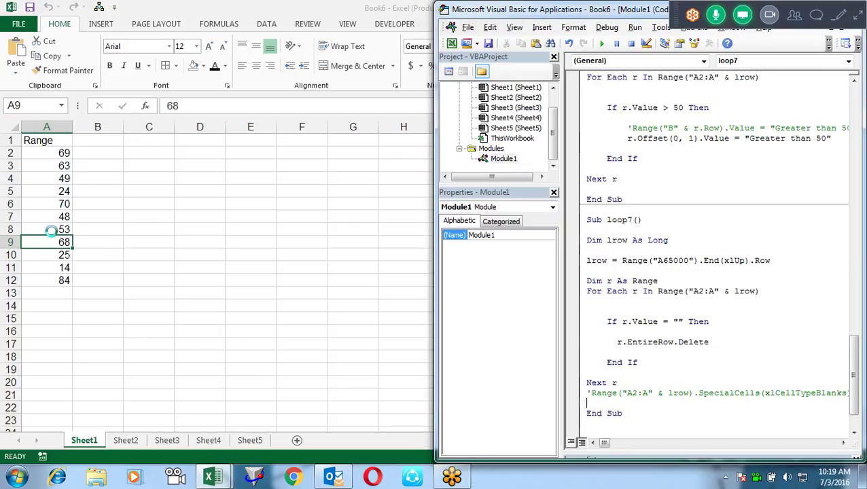
key("Up")
key("Right")
key("Right")
key("Right")
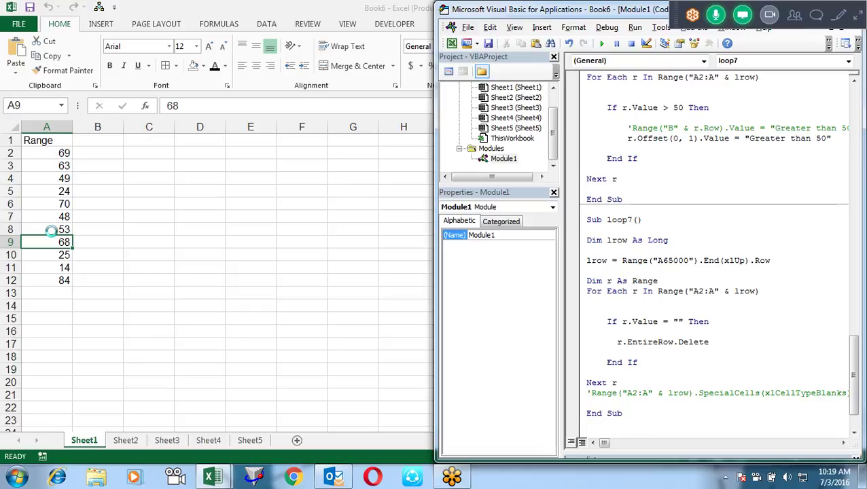
Step: Show the meeting's Attendees panel over the VBA code window
left_click(793, 20)
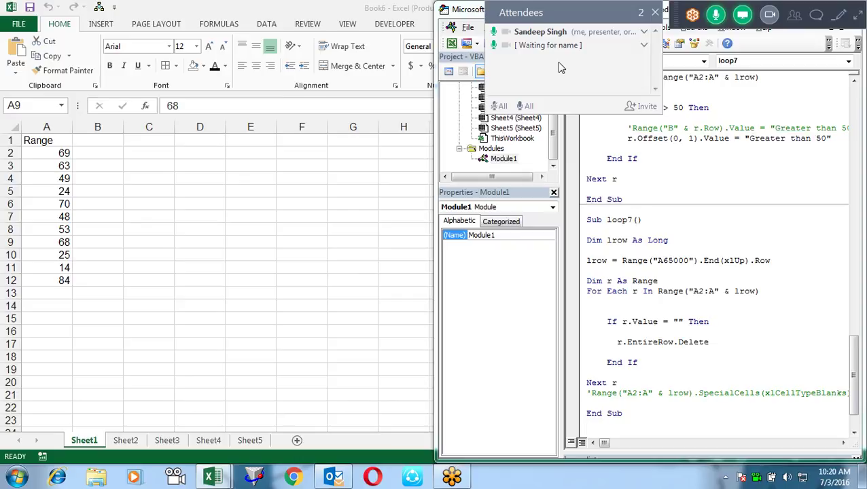
Step: Close and reopen the meeting's Attendees panel
left_click(655, 13)
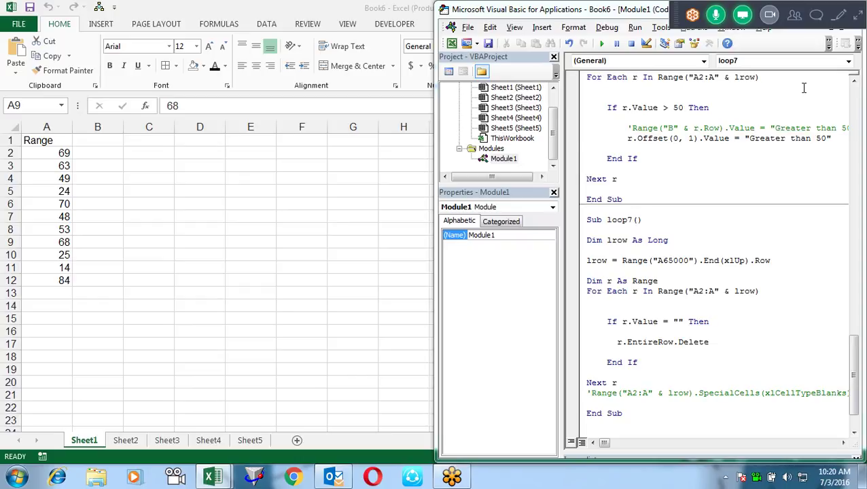
left_click(800, 18)
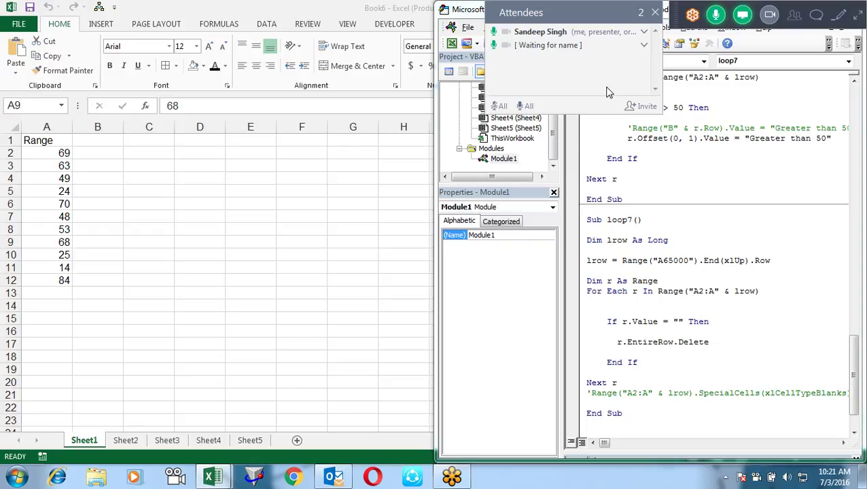
Step: Save the workbook to the Desktop as the macro-enabled file Loops
left_click(302, 195)
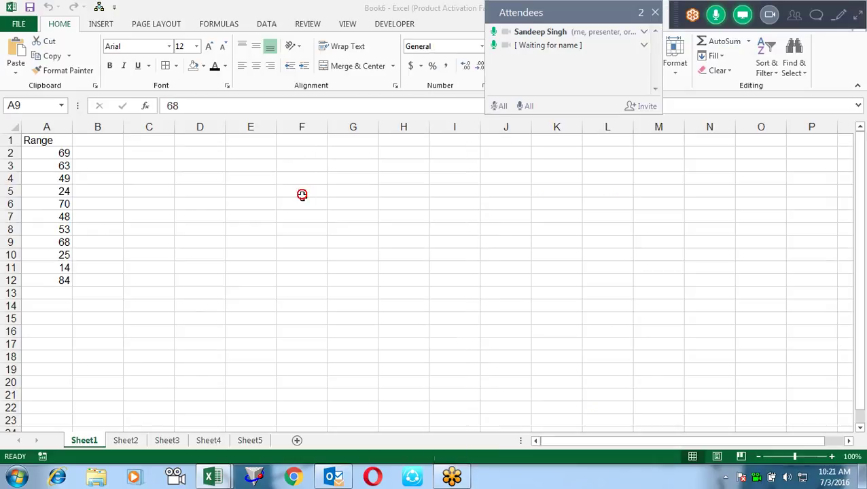
key("ctrl+s")
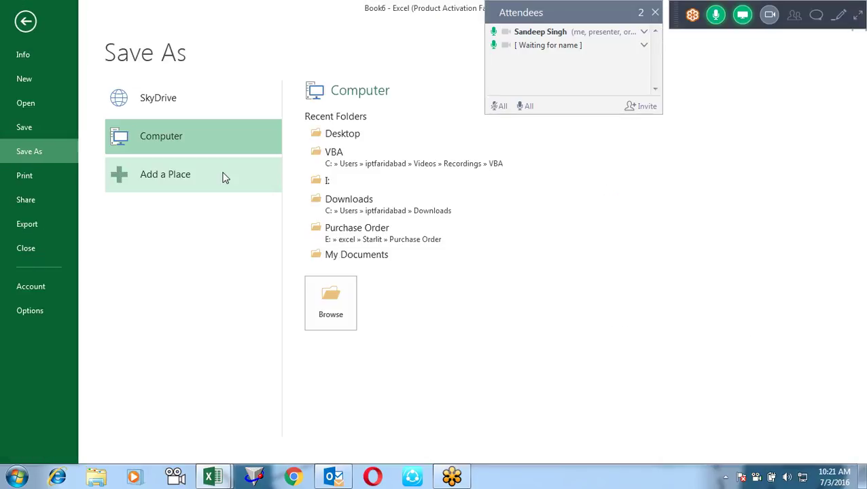
left_click(340, 133)
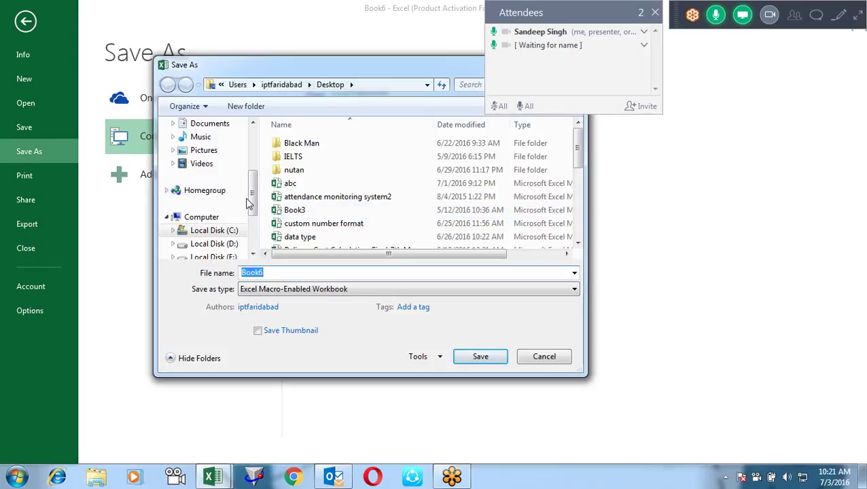
left_click_drag(252, 203, 252, 153)
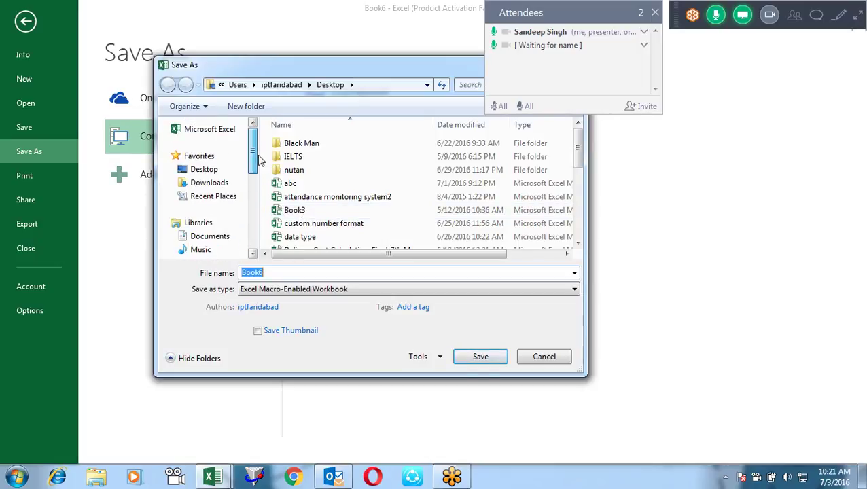
left_click(228, 170)
double_click(274, 273)
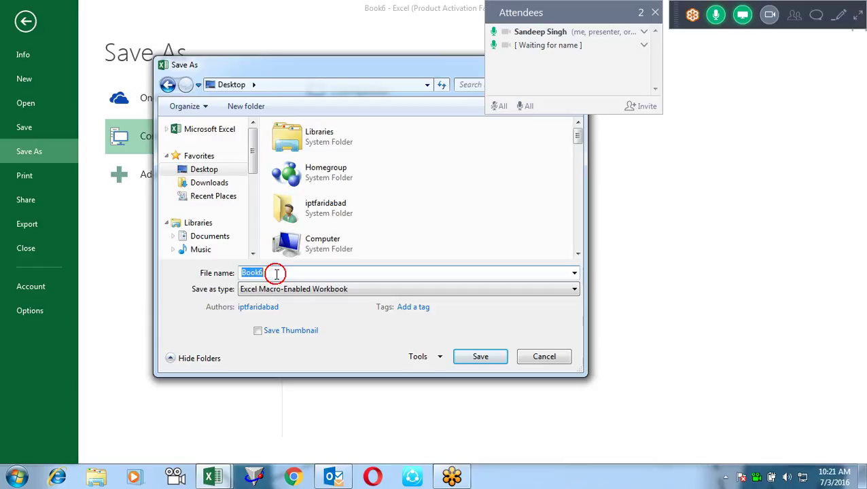
type("Loops")
left_click(481, 357)
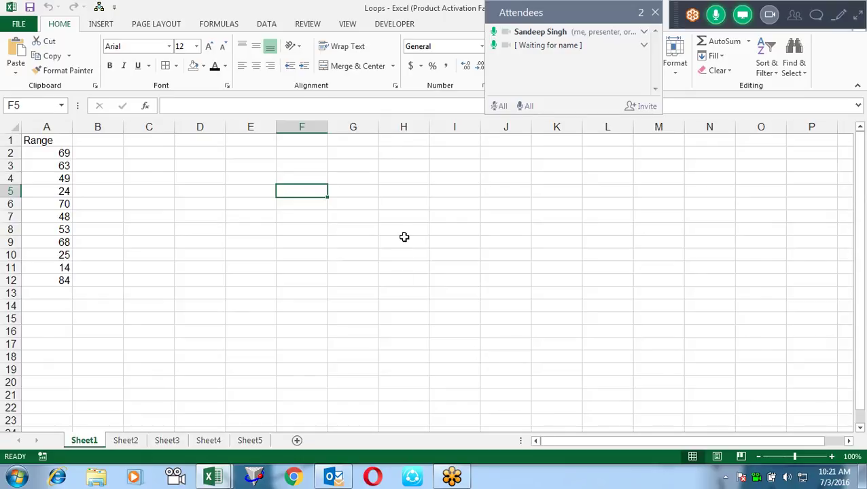
Step: Select cells H9 and E6, then close and reopen the meeting attendee list
left_click(403, 238)
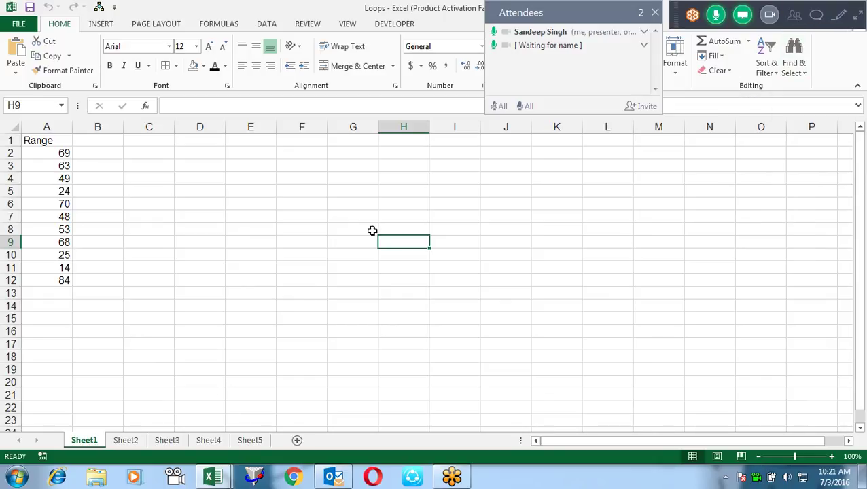
left_click(235, 199)
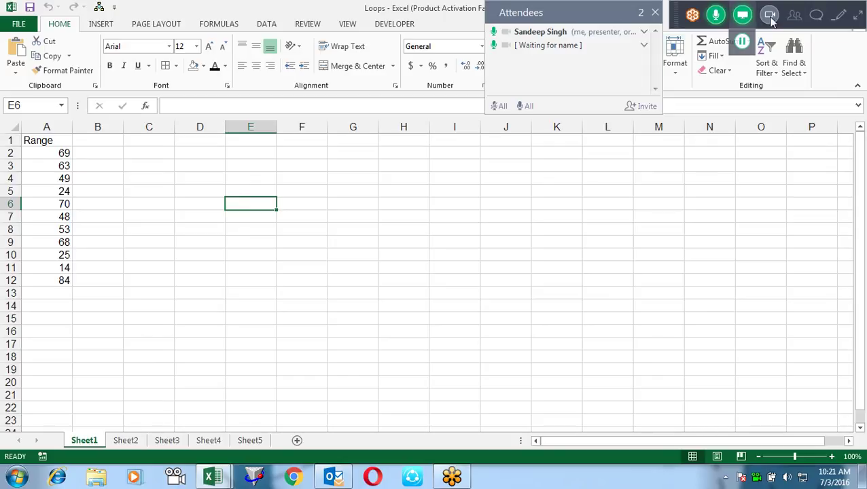
left_click(796, 19)
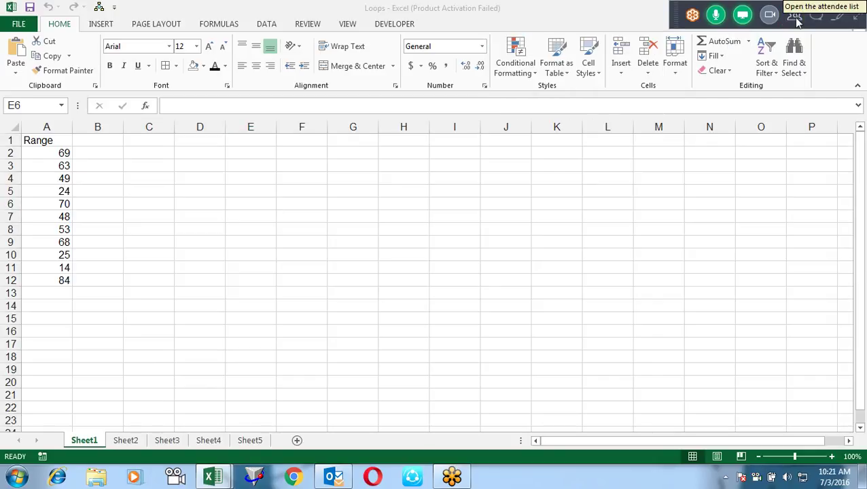
left_click(797, 19)
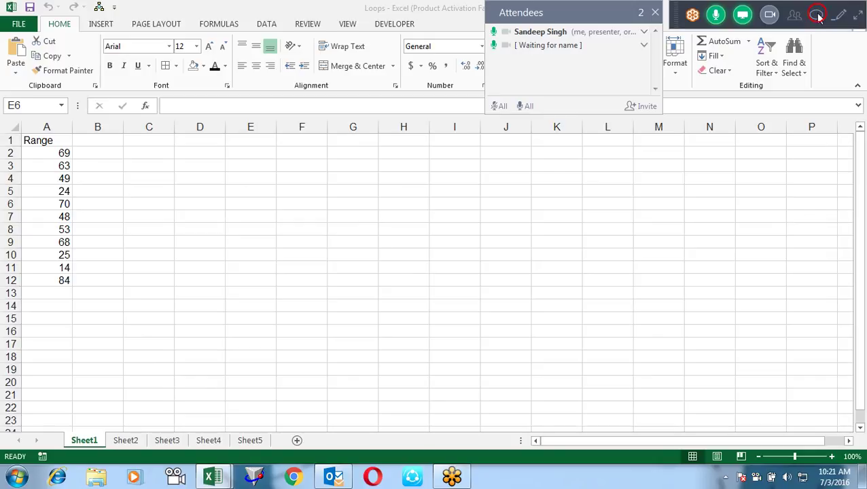
Step: Send 'Can you hear me' to everyone in the meeting chat
left_click(819, 20)
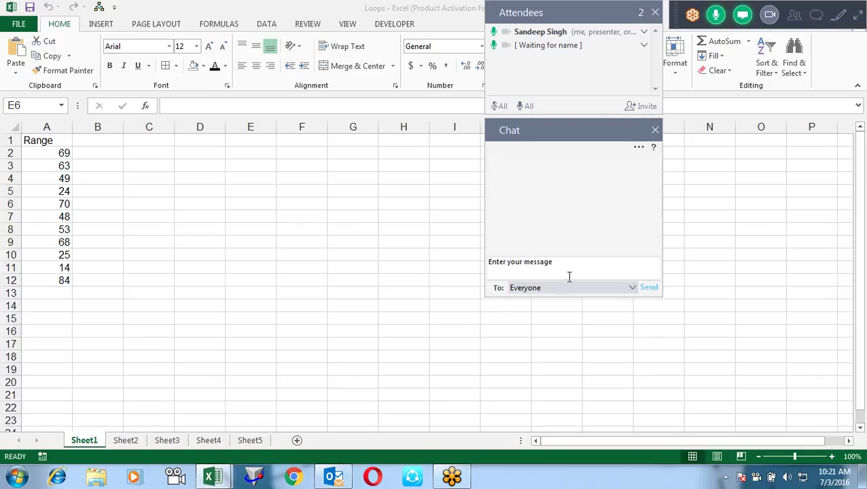
left_click(577, 289)
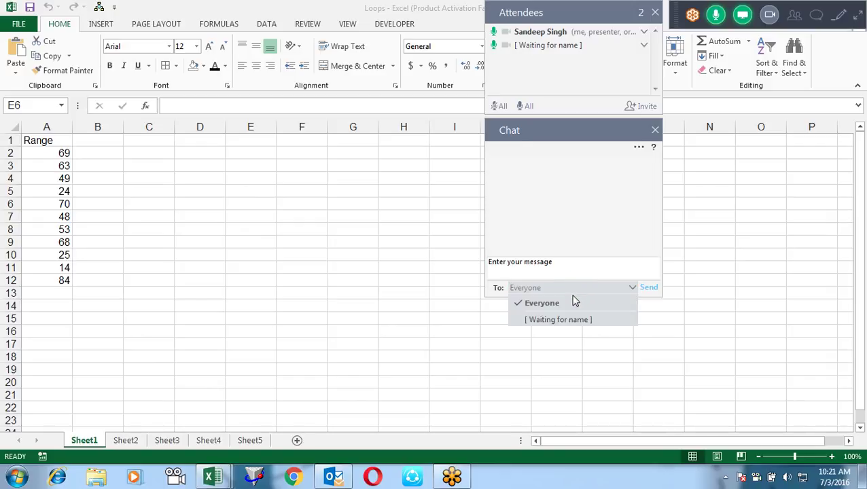
left_click(570, 266)
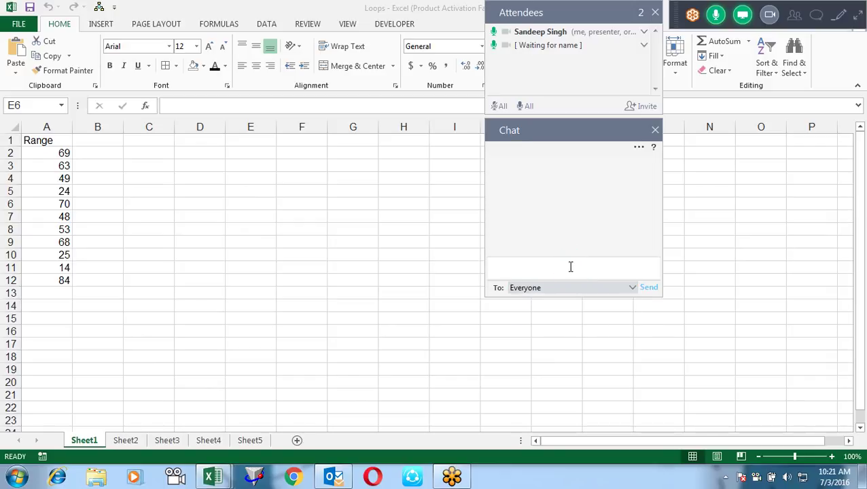
type("Can you hear me")
key("Return")
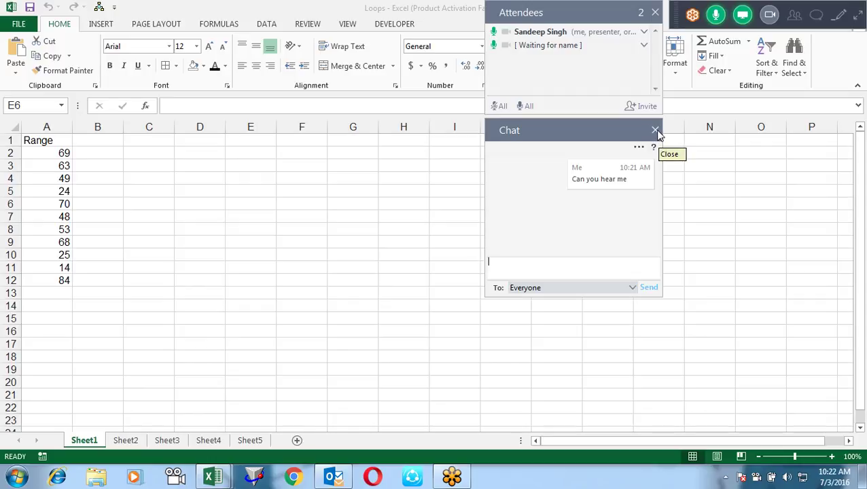
left_click(657, 131)
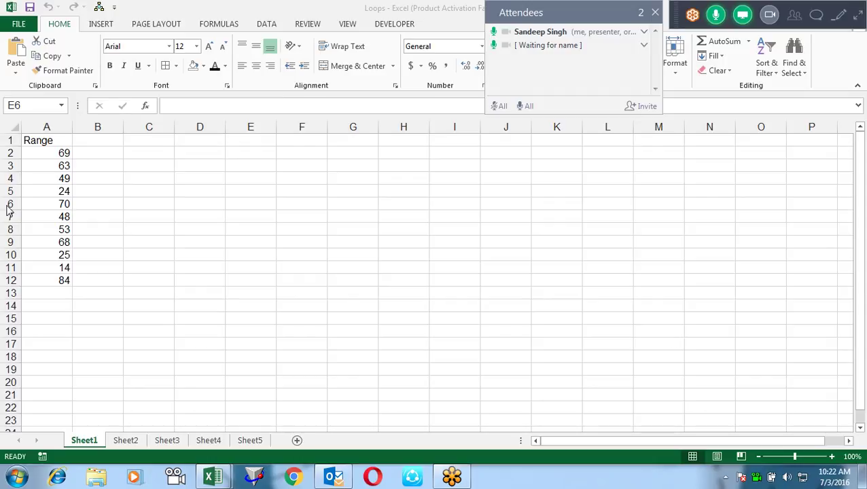
Step: On Sheet2, enter the header Date in A1
left_click(125, 441)
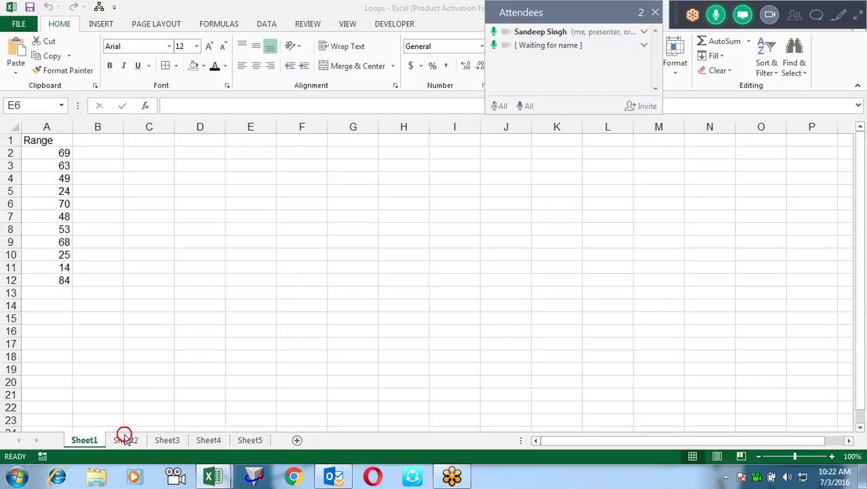
left_click(126, 441)
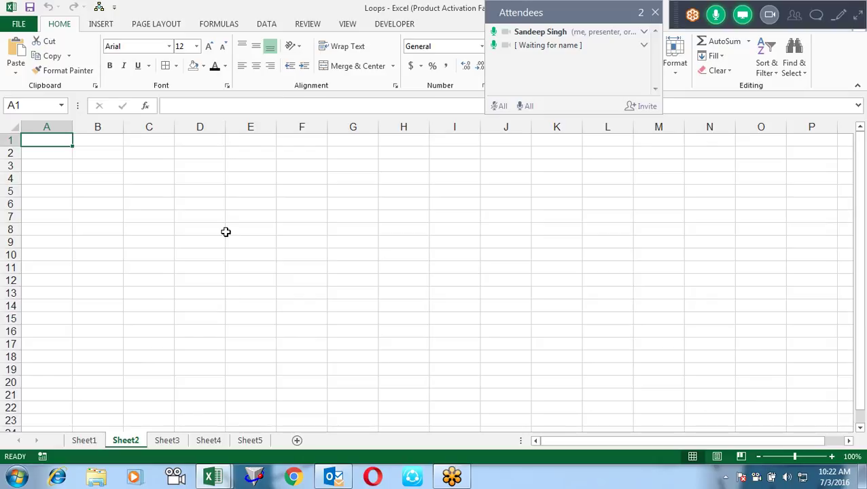
type("DAte")
key("Return")
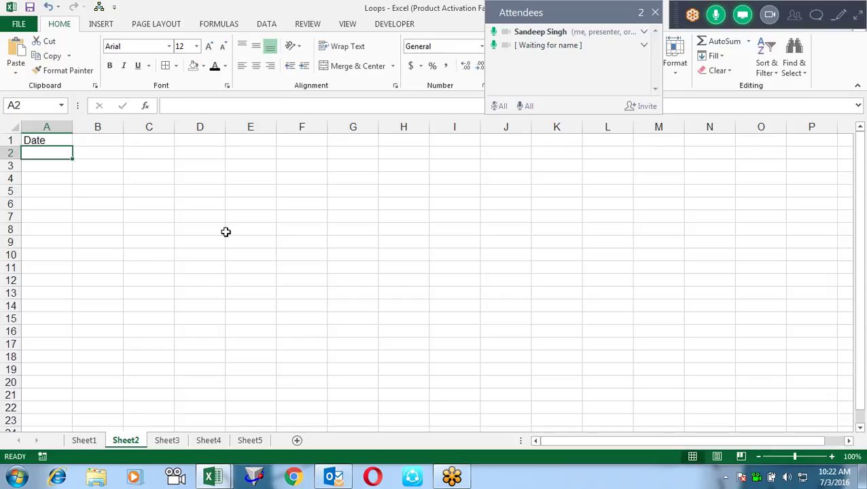
Step: Enter 1-april in D1 and 15-april in E1
key("Right")
key("Right")
key("Right")
key("Right")
key("Left")
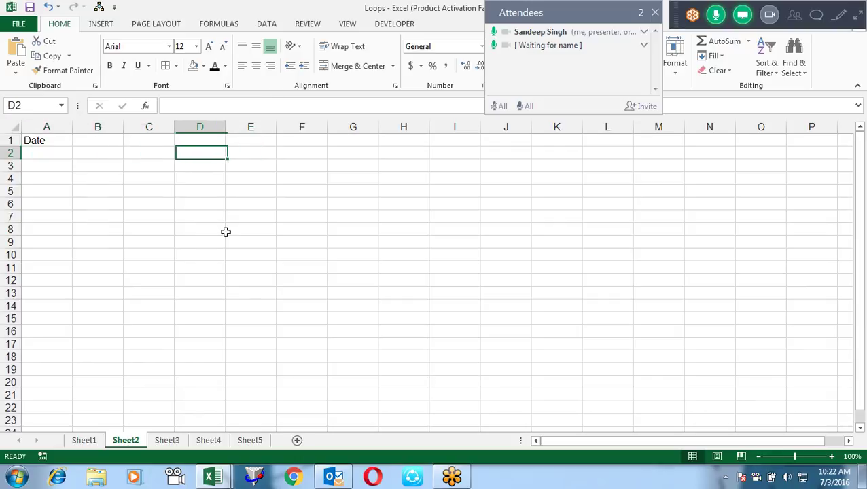
key("Up")
type("1-april")
key("Return")
key("Up")
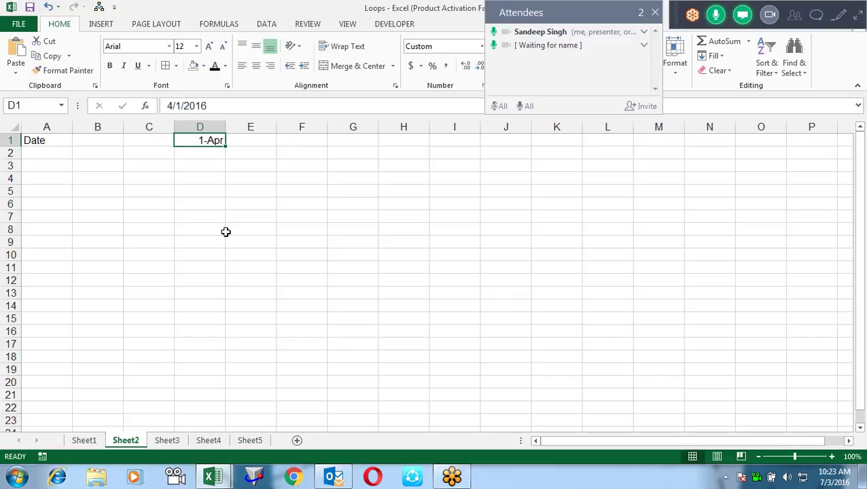
key("Right")
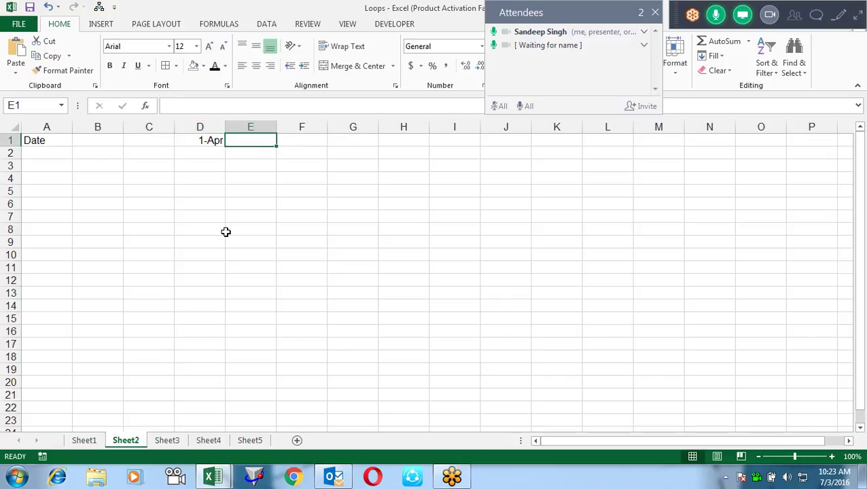
type("15-apr")
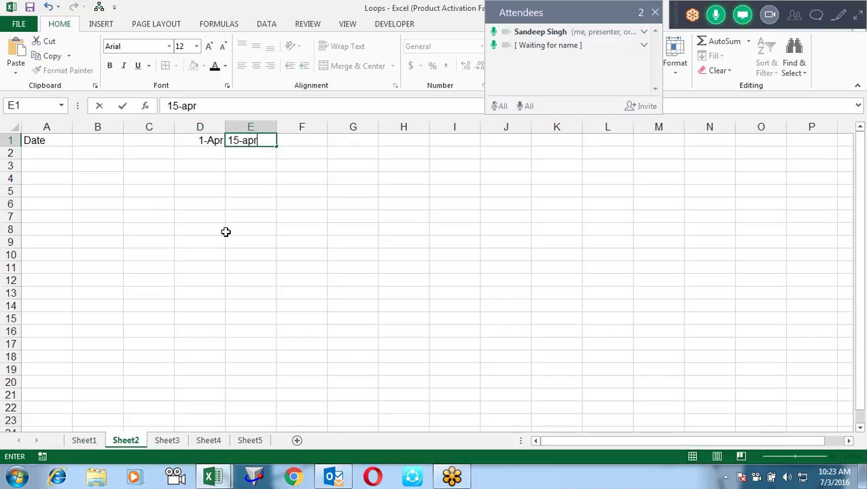
type("il")
key("Return")
Step: Show D1:E1 in General format as serials 42461 and 42475
key("Up")
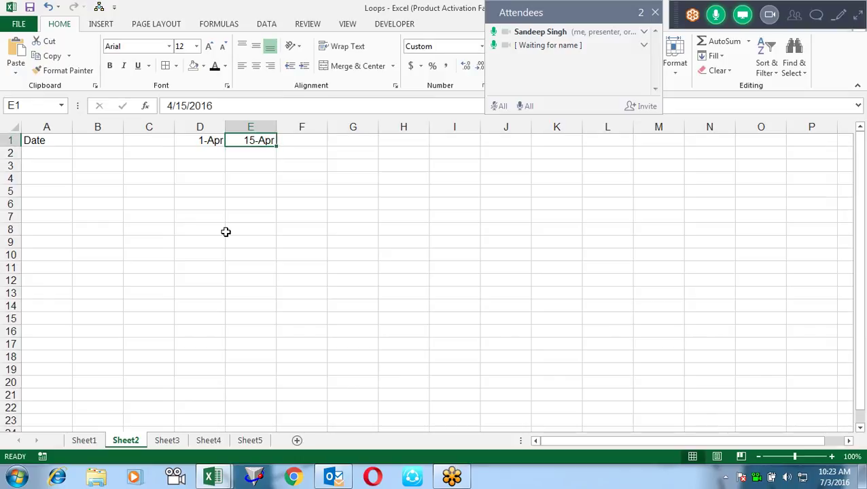
key("Left")
key("shift+Right")
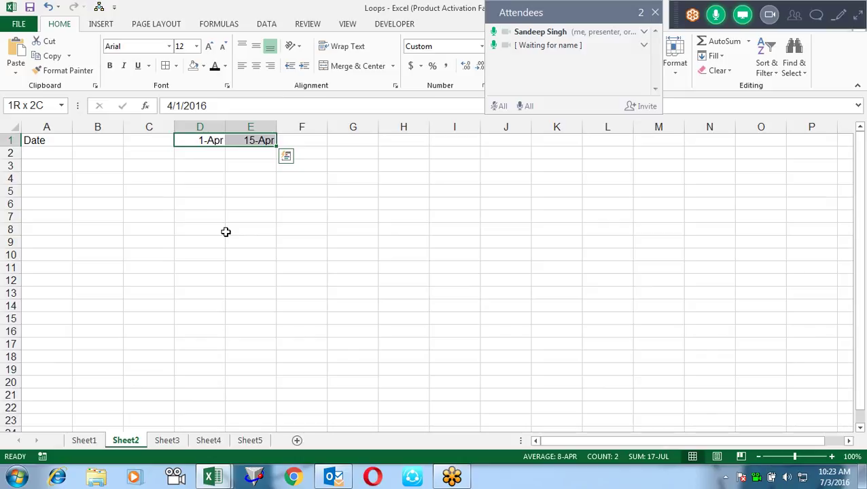
key("ctrl+shift+asciitilde")
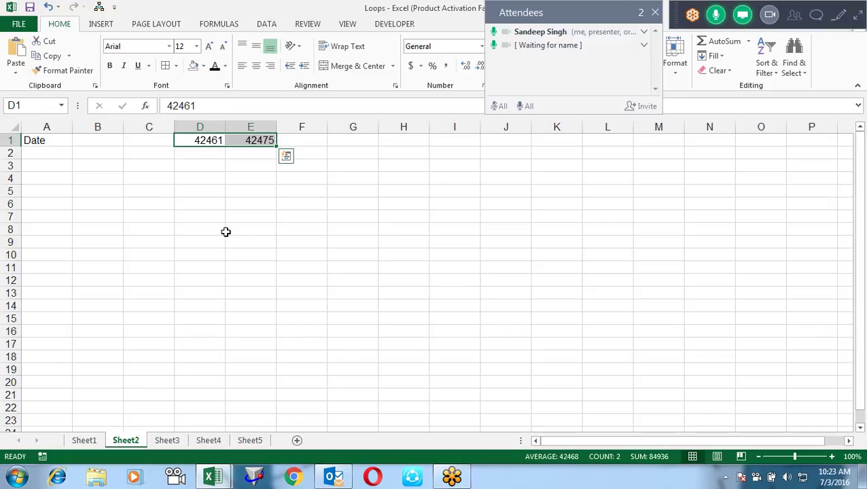
Step: Enter =RANDBETWEEN(42461,42475) in A2 to get a random 1–15 April date
key("Left")
key("Left")
key("Left")
key("Down")
type("=ra")
key("Down")
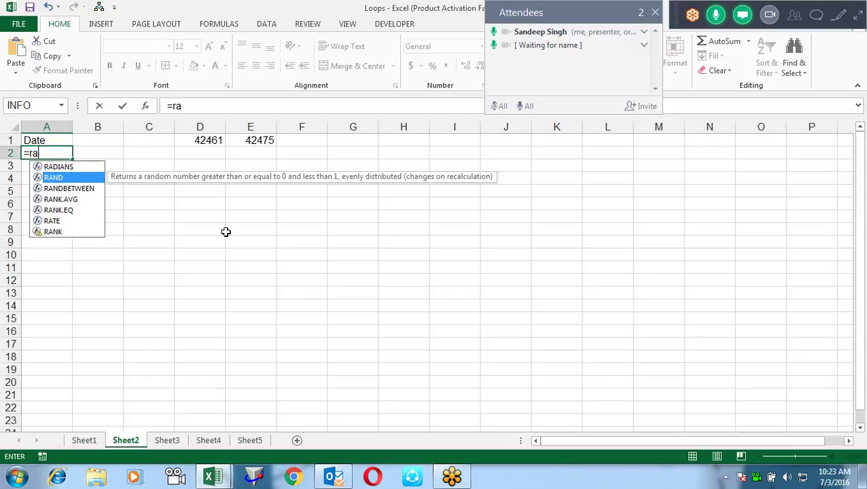
key("Down")
key("Tab")
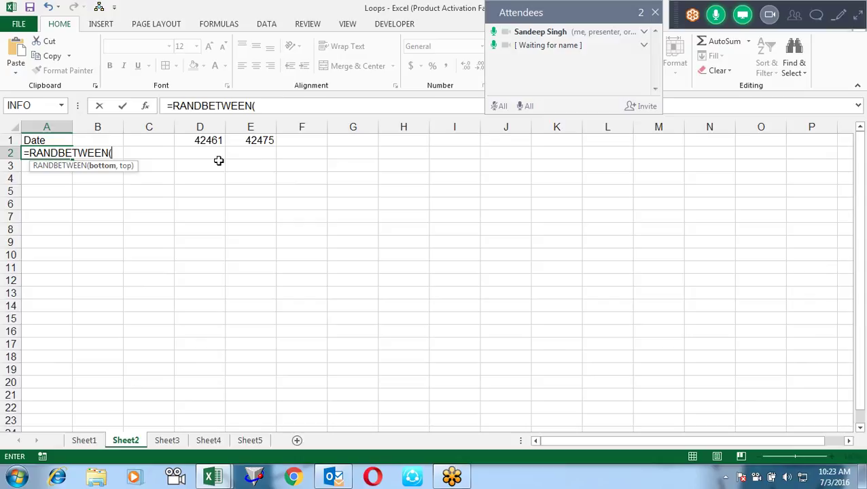
type("42461")
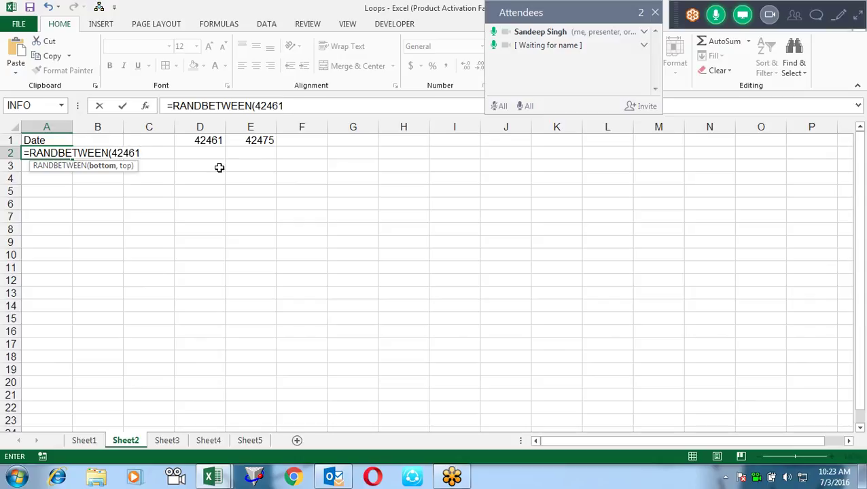
type(",42")
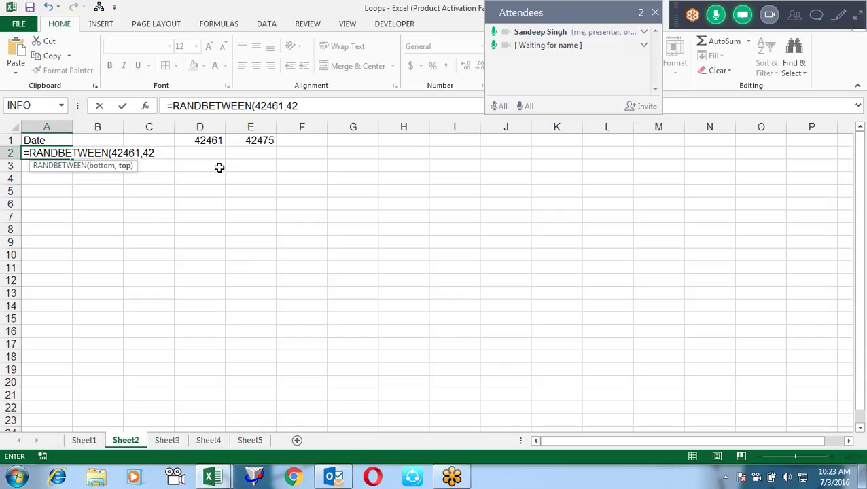
type("475")
type(")")
key("Return")
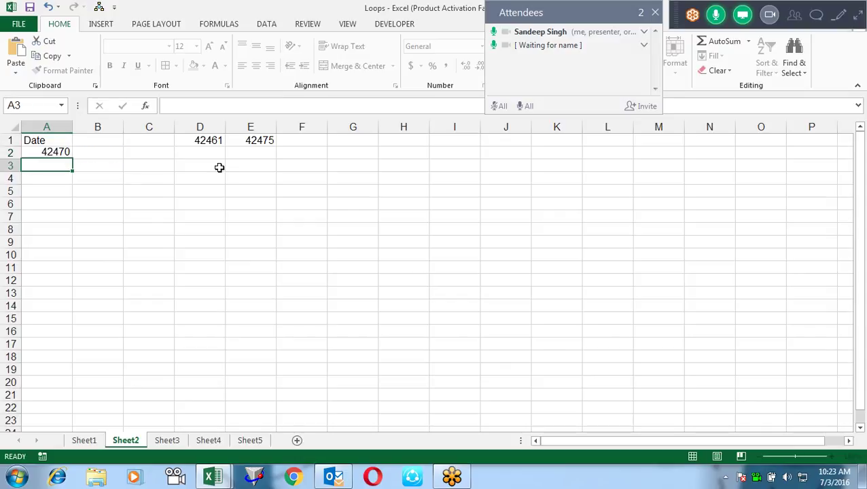
key("Up")
key("Up")
key("Right")
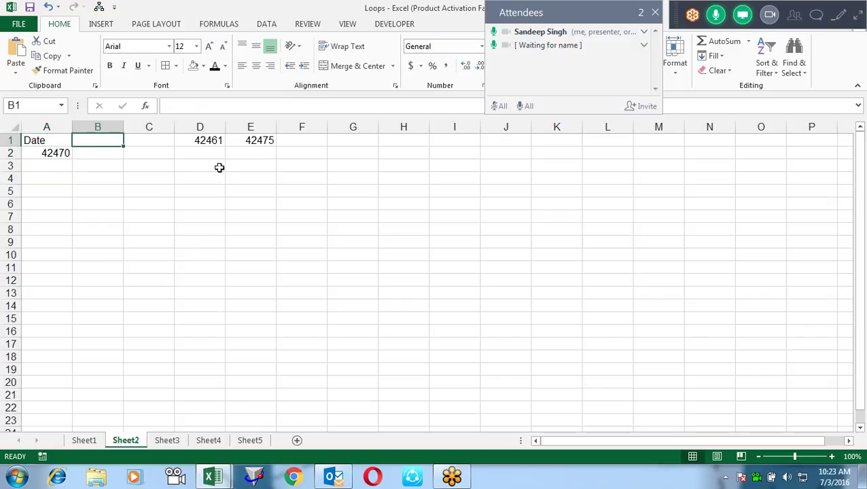
Step: Add the header Reg Number in B1 and widen column B
type("Reg Number")
key("Return")
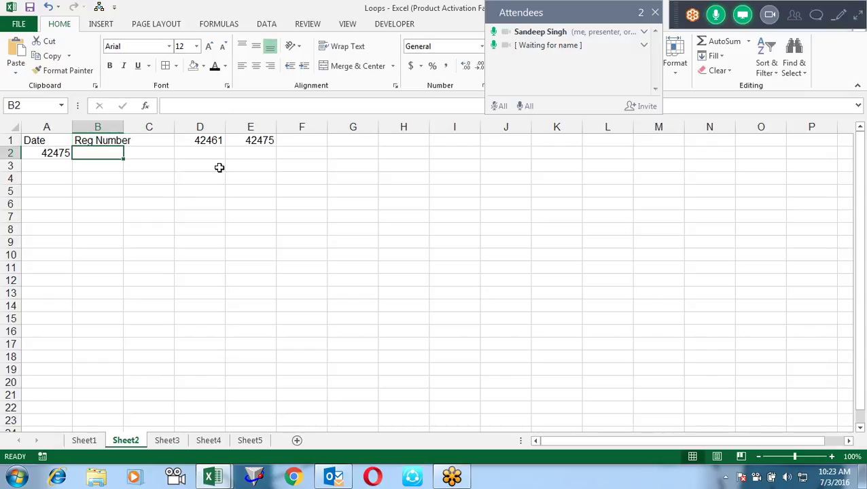
mouse_move(123, 127)
left_mouse_down()
mouse_move(247, 126)
mouse_move(178, 127)
left_mouse_up()
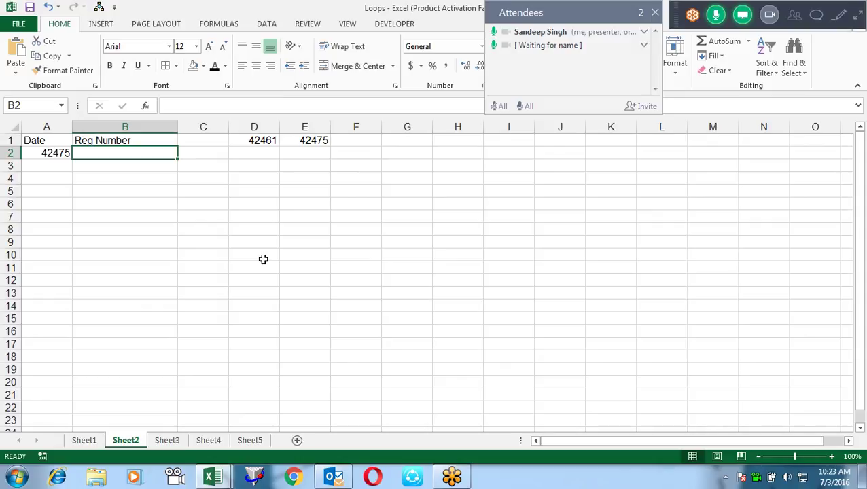
Step: Begin typing ="HR51"&RANDBETWEEN(10000 in B2
type("=\"H")
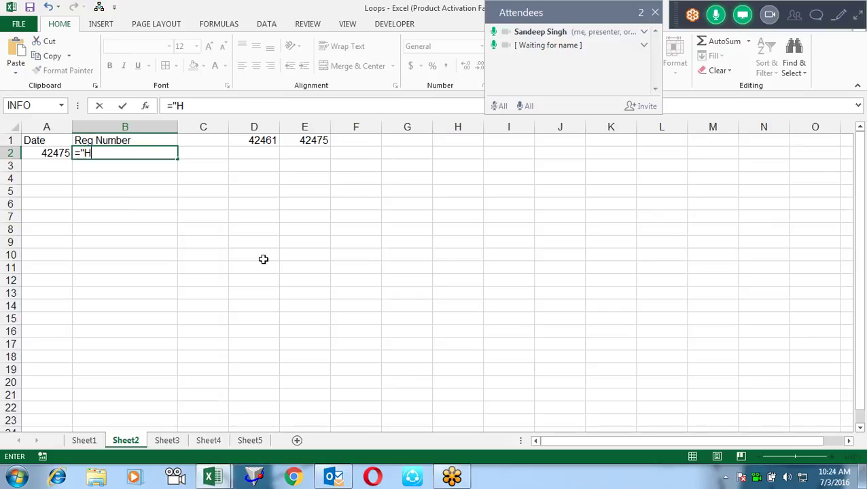
type("R51")
type("\"")
type("&")
type("Rang")
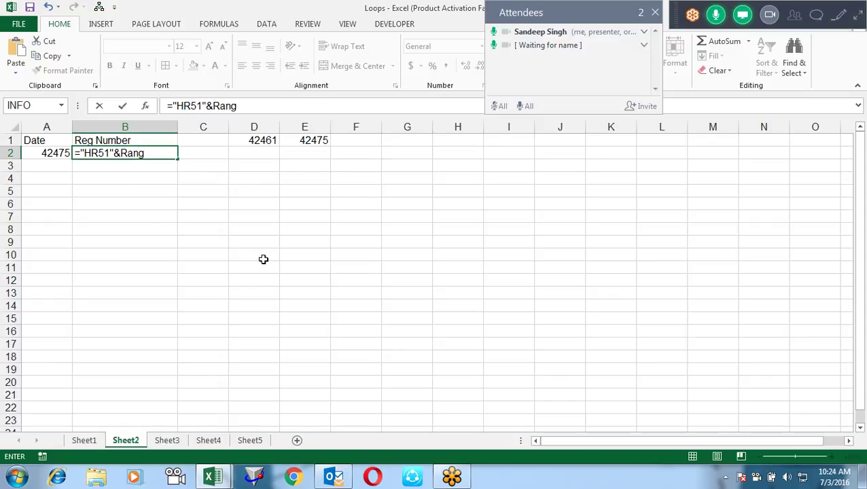
key("BackSpace")
key("Down")
key("Tab")
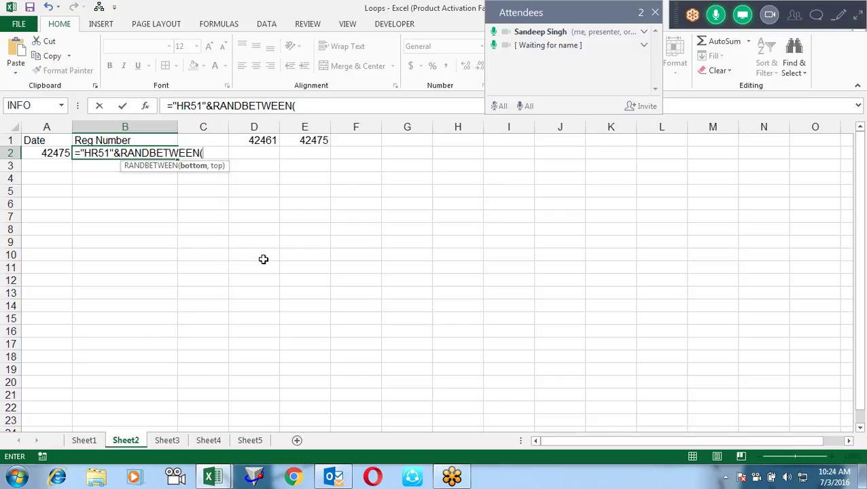
type("10000")
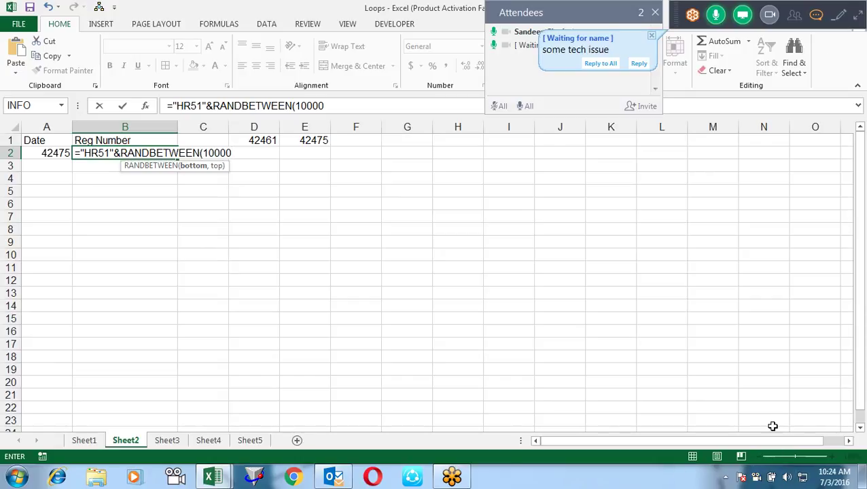
Step: Check the audio device settings in GoToMeeting preferences
left_click(15, 478)
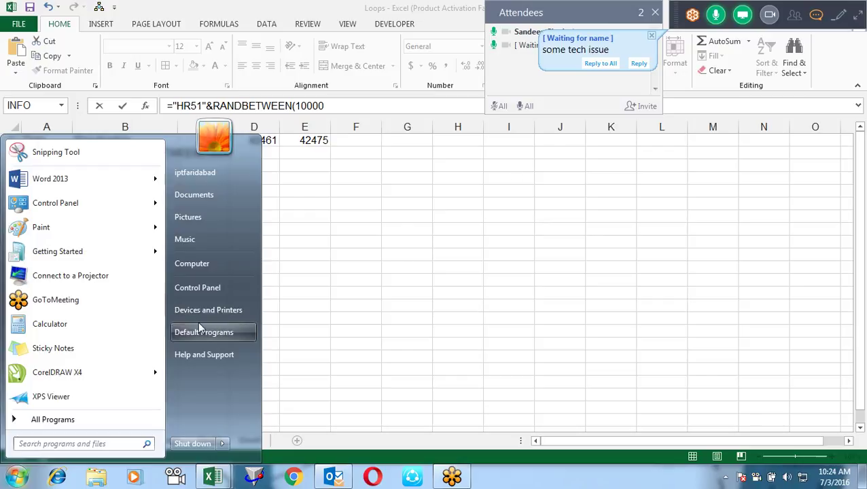
left_click(860, 21)
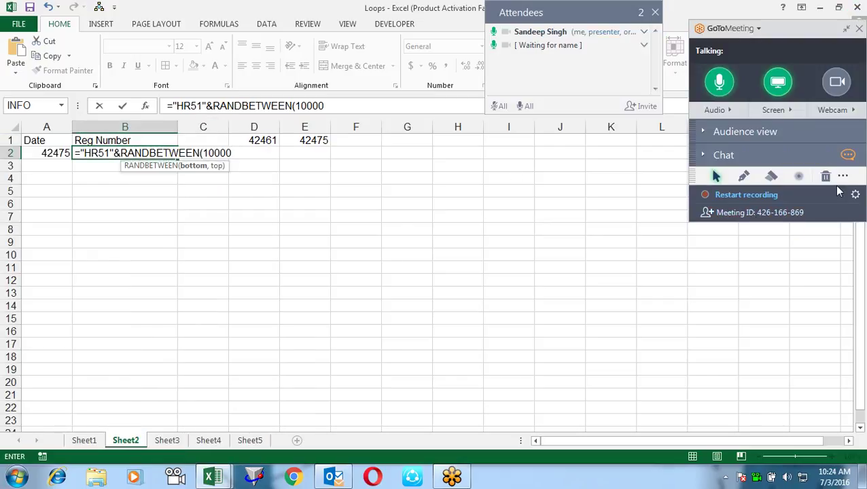
left_click(856, 194)
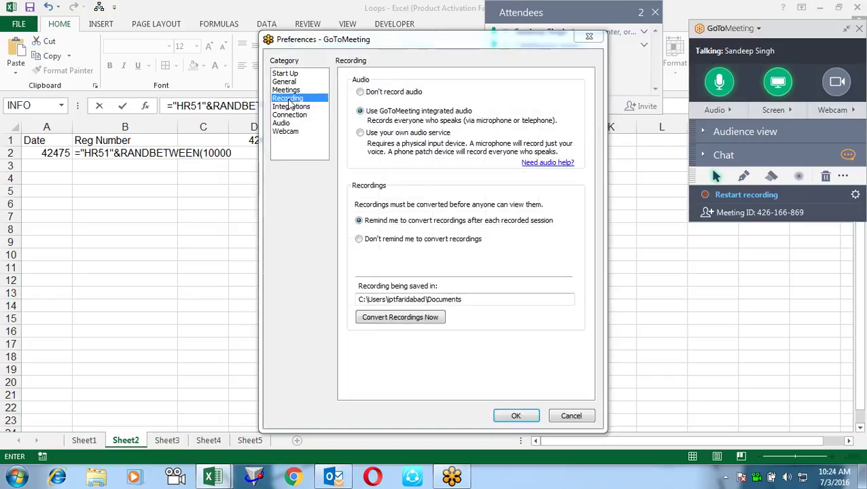
left_click(299, 123)
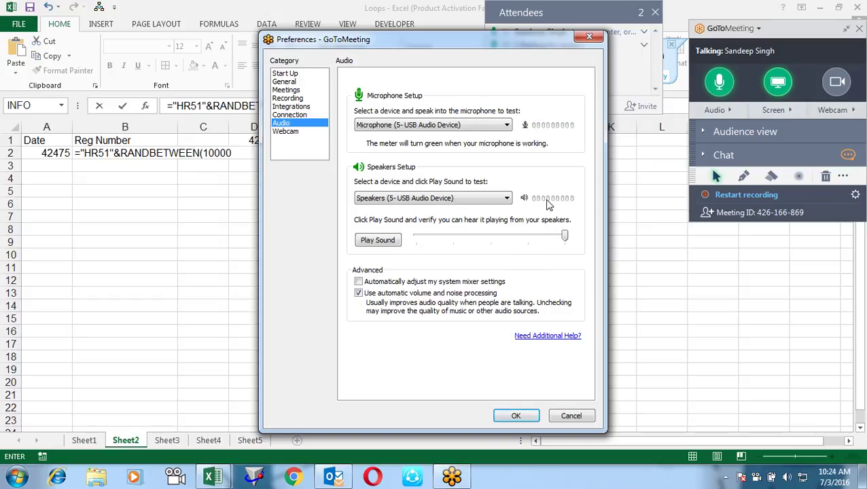
left_click(516, 416)
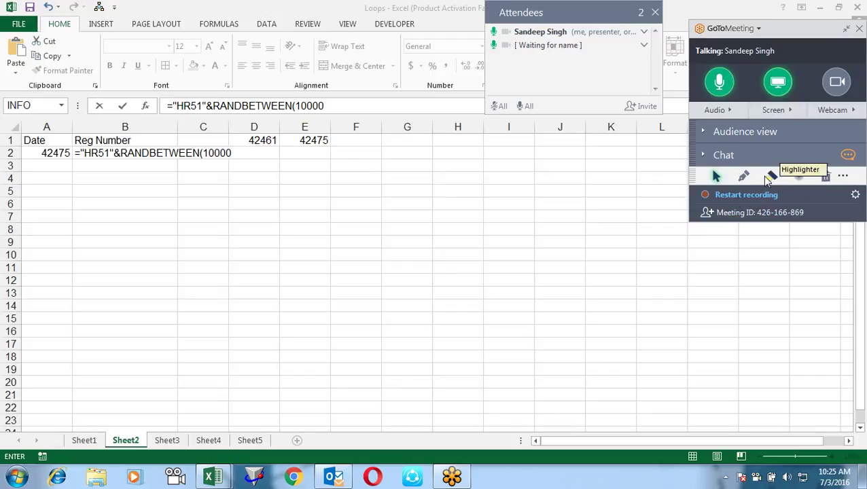
Step: Reply 'ok' to everyone in the meeting chat
left_click(836, 153)
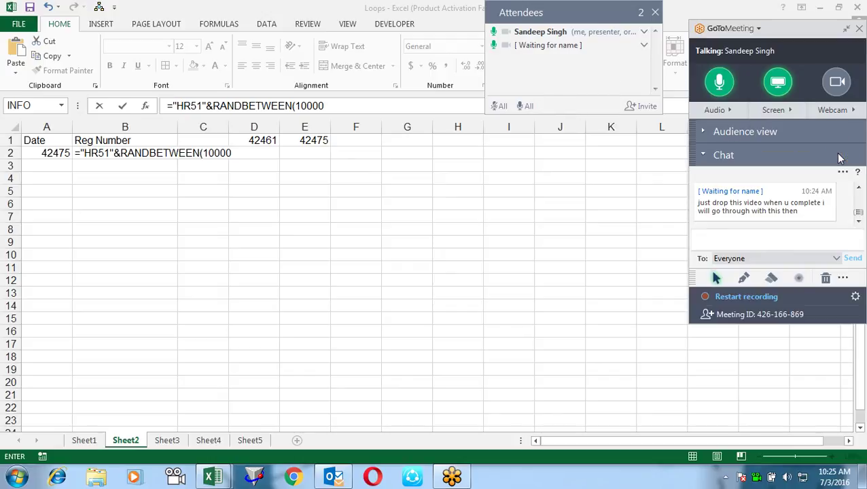
left_click(779, 239)
type("ok")
key("Return")
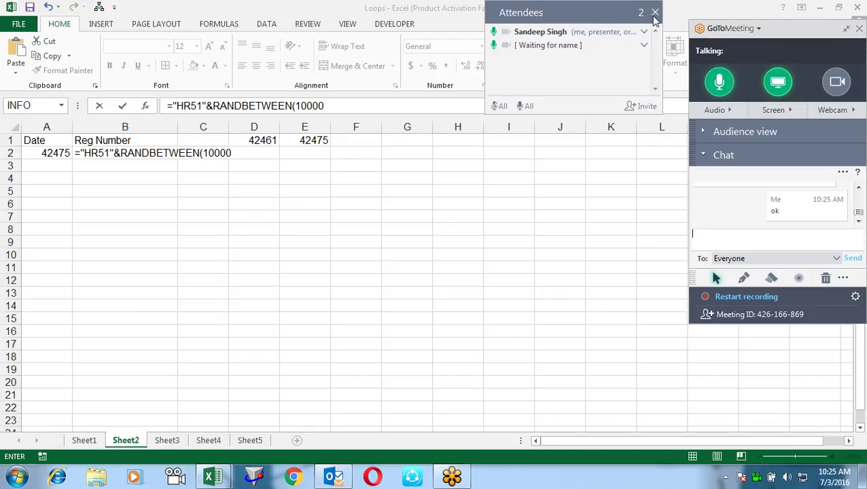
Step: Close the attendees panel and end the meeting for all, confirming with Yes
left_click(654, 15)
left_click(859, 29)
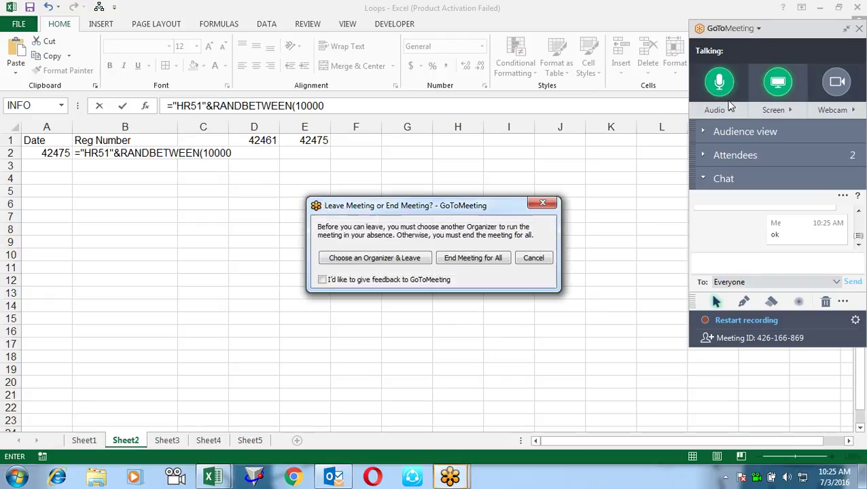
left_click(469, 258)
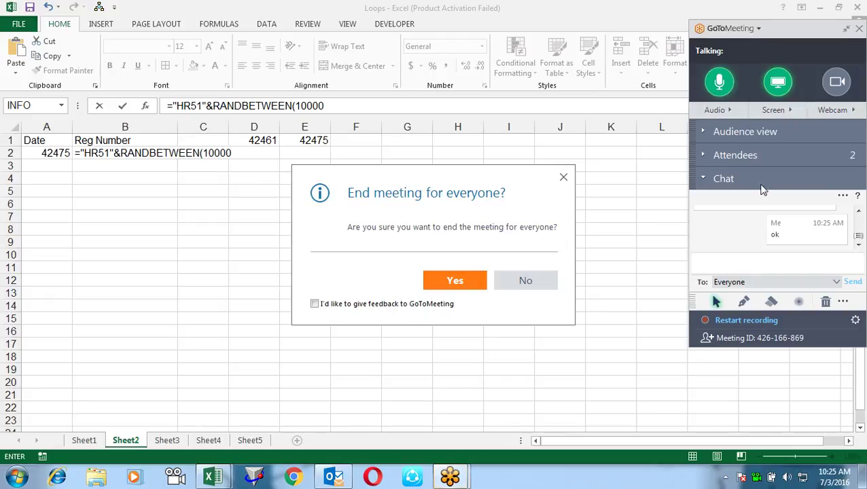
left_click(469, 281)
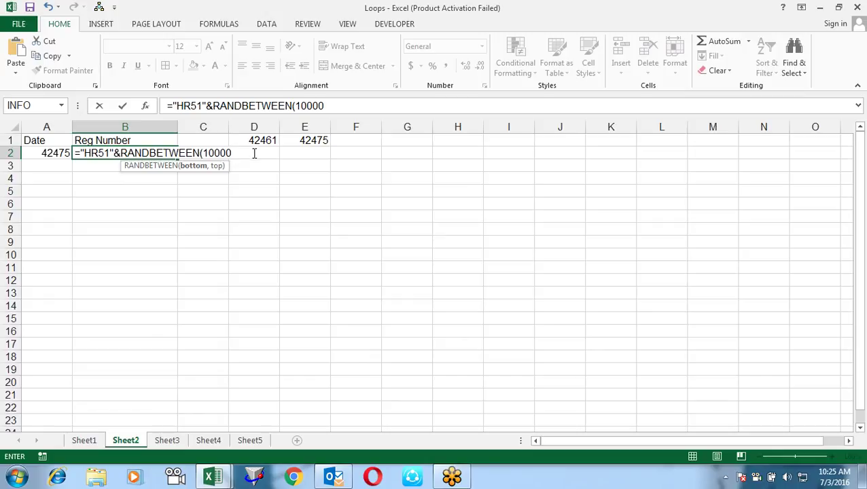
Step: Finish the B2 formula as ="HR51"&RANDBETWEEN(1000,9999)
key("BackSpace")
type(",9999)")
key("Return")
key("Up")
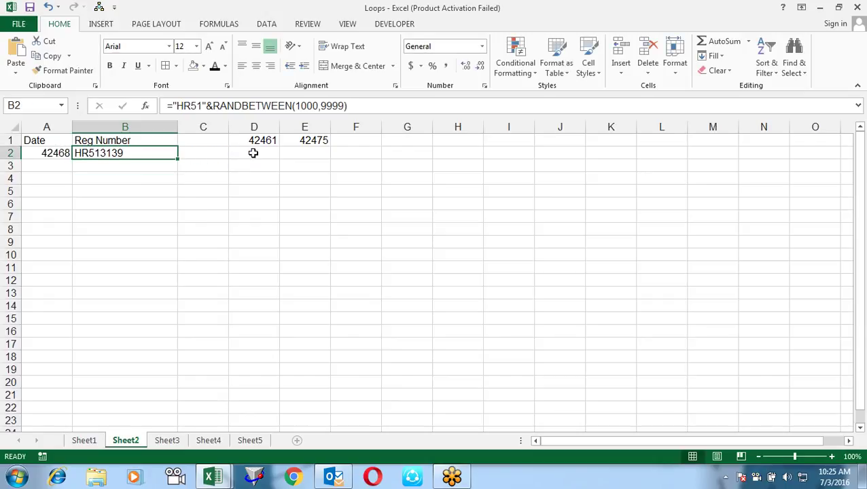
Step: Format A2 as a date and fill the A2:B2 formulas down to row 273
left_click(64, 153)
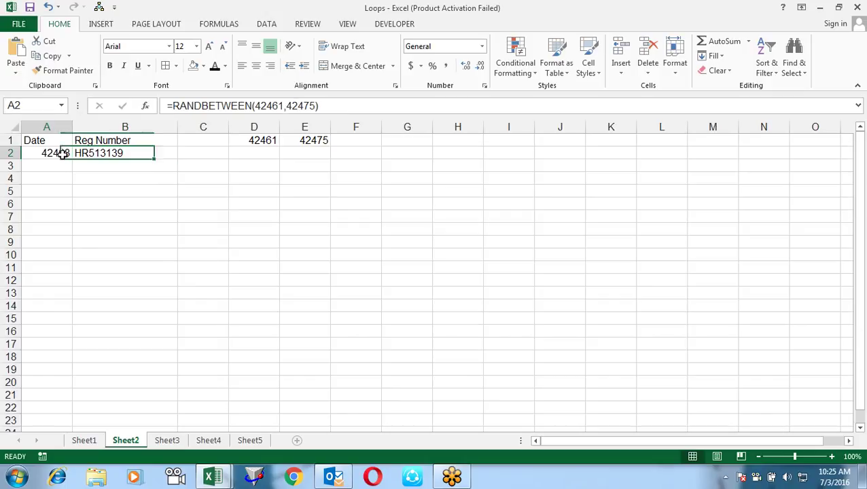
key("ctrl+shift+3")
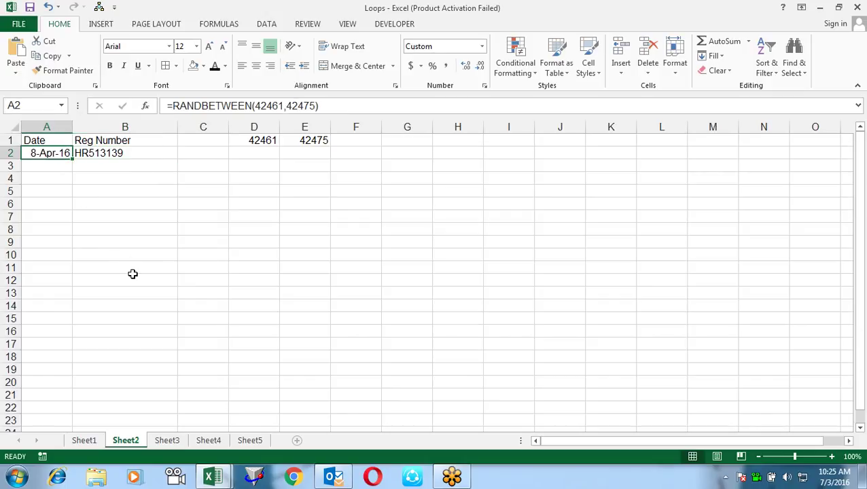
key("Right")
key("Left")
key("shift+Right")
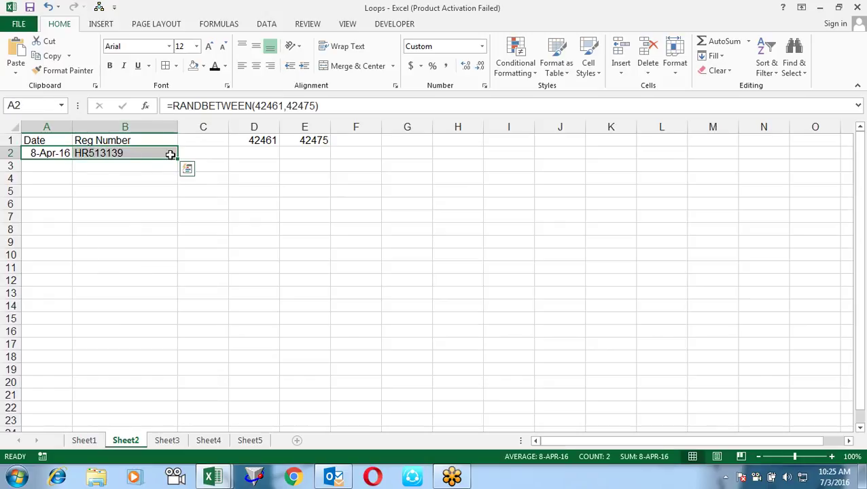
mouse_move(169, 155)
left_mouse_down()
mouse_move(194, 485)
mouse_move(178, 411)
left_mouse_up()
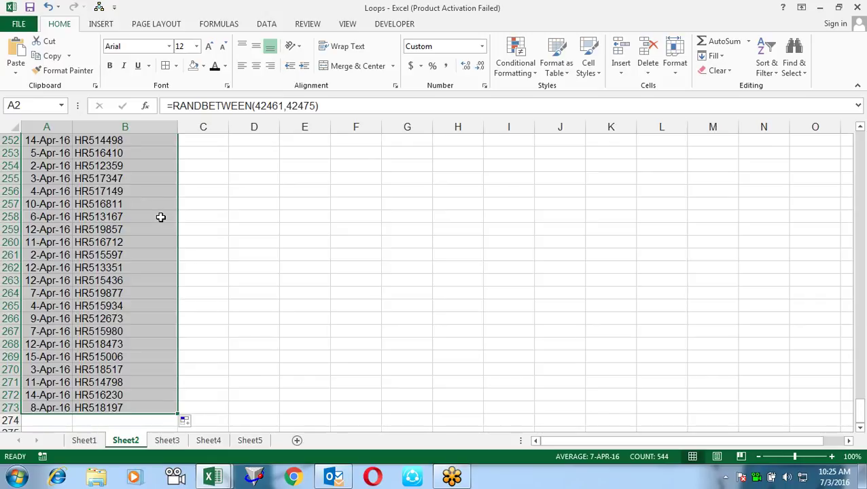
key("ctrl+Home")
key("Right")
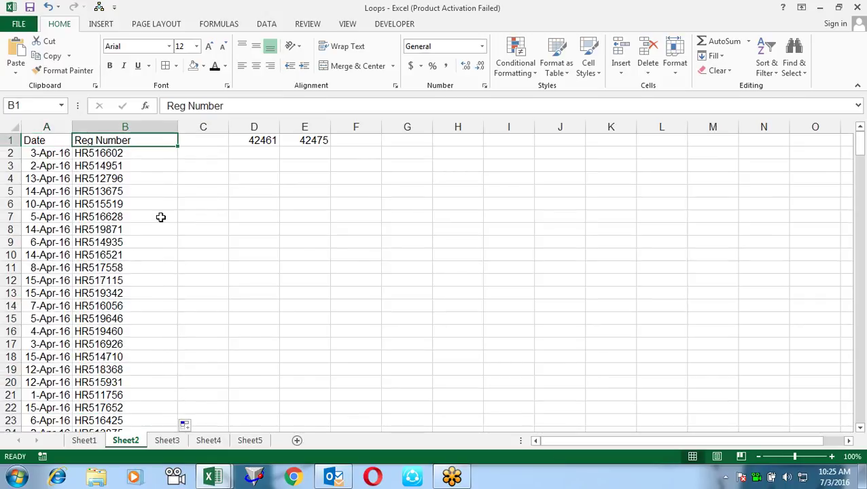
key("Right")
Step: Enter the heading 'Challan' in C1 and select the Date and Reg Number data through row 273
type("Challan")
key("Return")
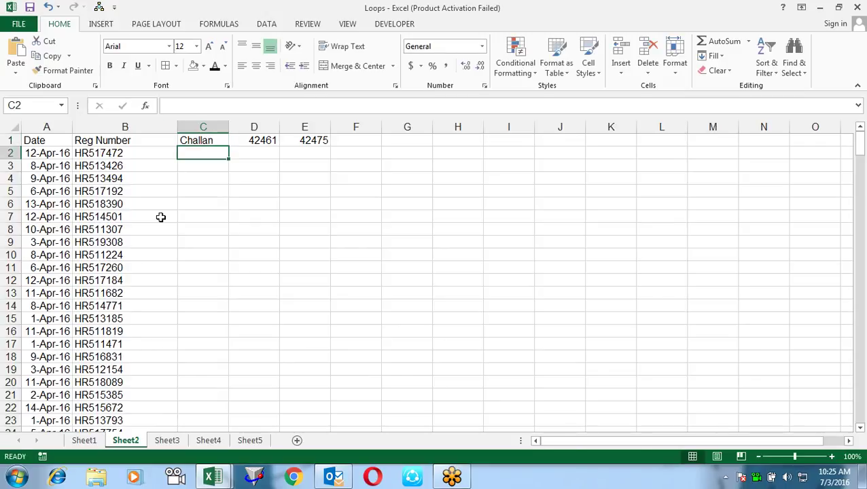
key("Left")
key("Left")
key("shift+Right")
key("ctrl+shift+Down")
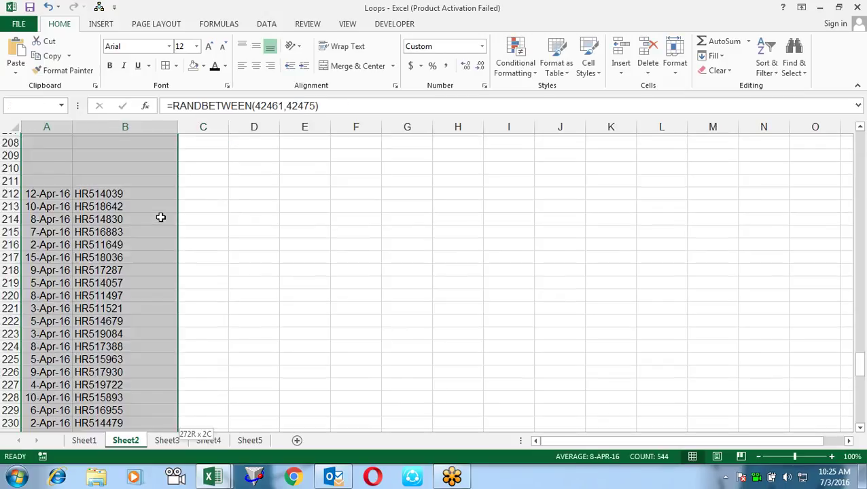
Step: Copy A2:B273 and paste it back as values only
key("ctrl+c")
key("ctrl+alt+v")
key("v")
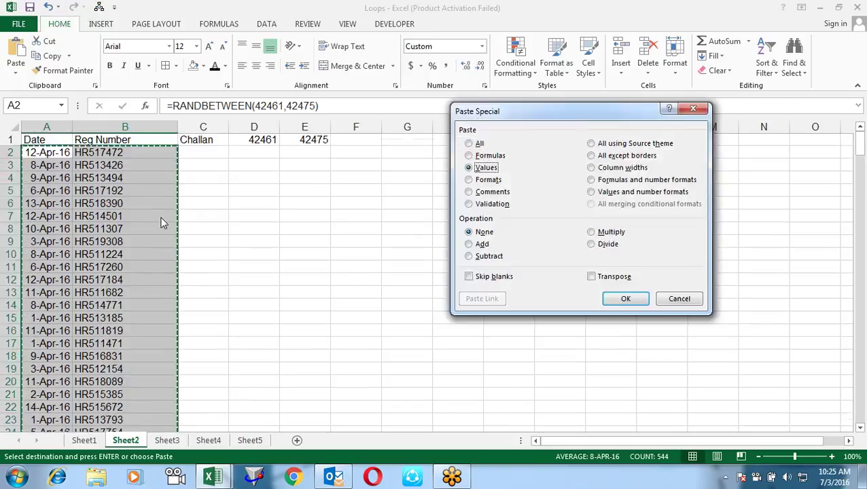
key("Return")
key("Escape")
key("Up")
key("Down")
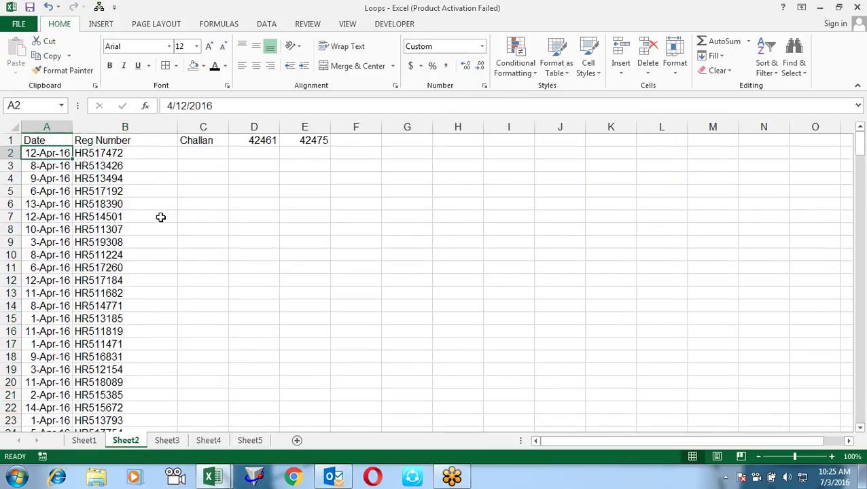
key("Right")
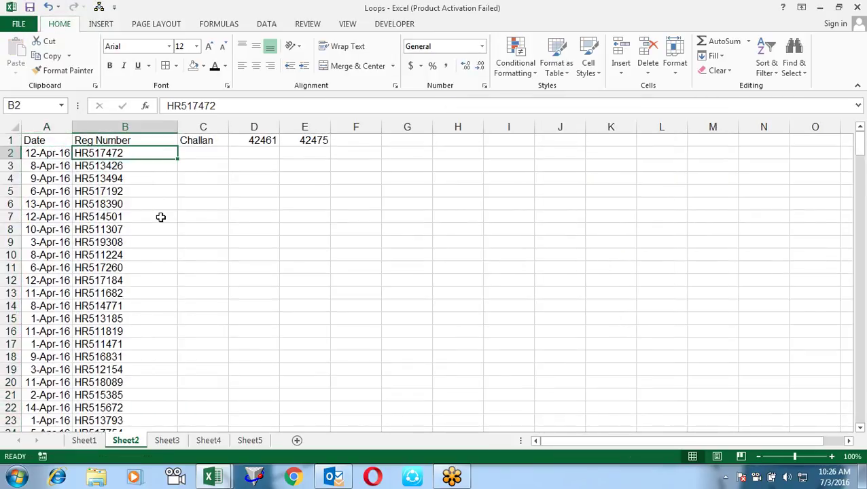
key("Left")
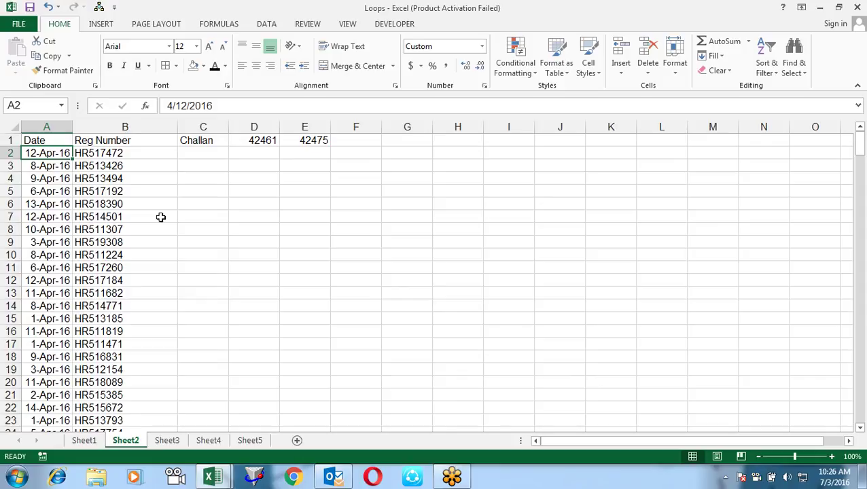
Step: Apply all borders to the table range A1:C273
key("Right")
key("Up")
key("Left")
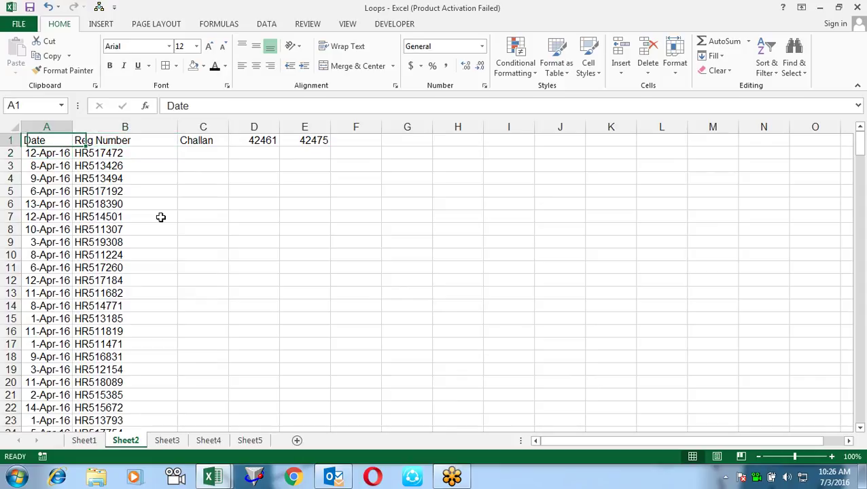
key("ctrl+shift+Right")
key("ctrl+shift+Down")
key("shift+Left")
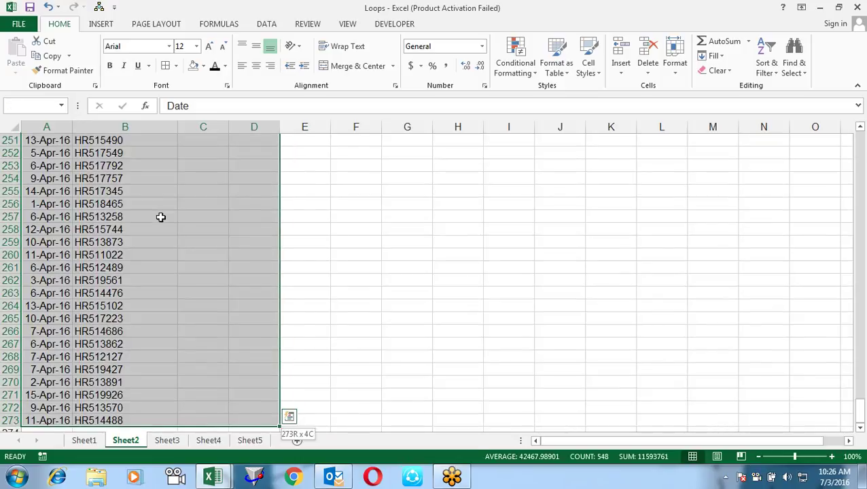
key("shift+Left")
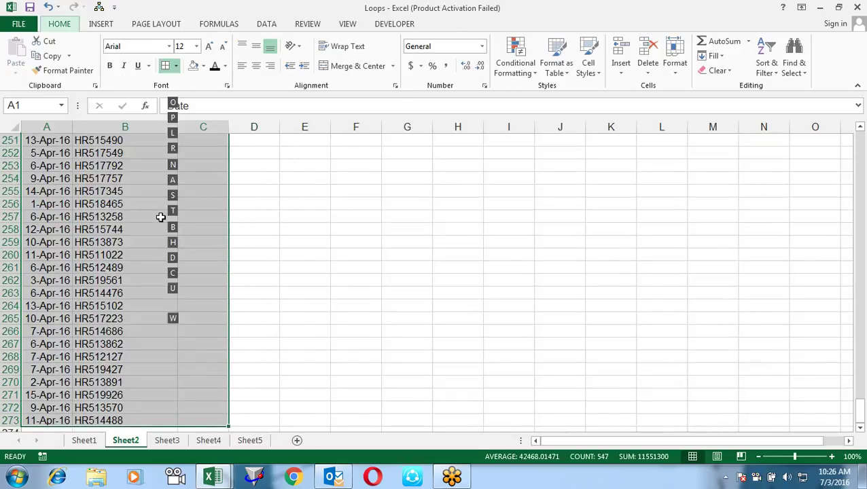
key("ctrl+BackSpace")
Step: Delete the helper numbers 42461 and 42475 from D1:E1
key("Up")
key("Right")
key("Right")
key("Right")
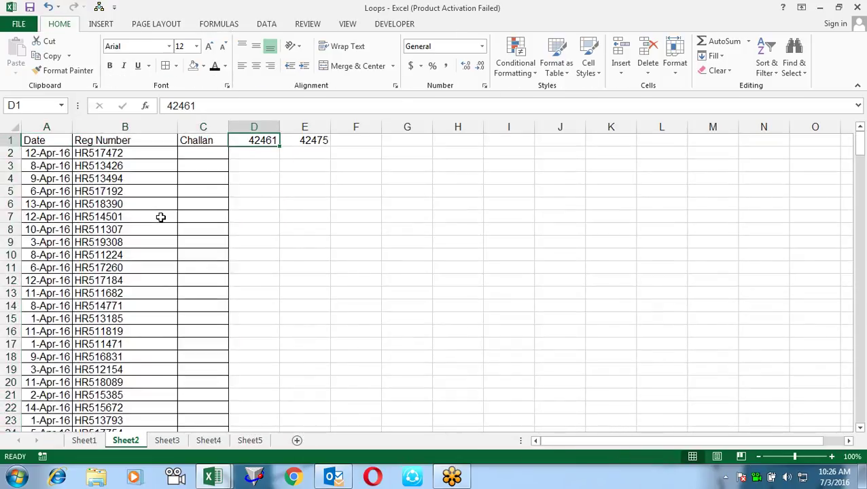
key("shift+Right")
key("Delete")
key("Down")
key("Down")
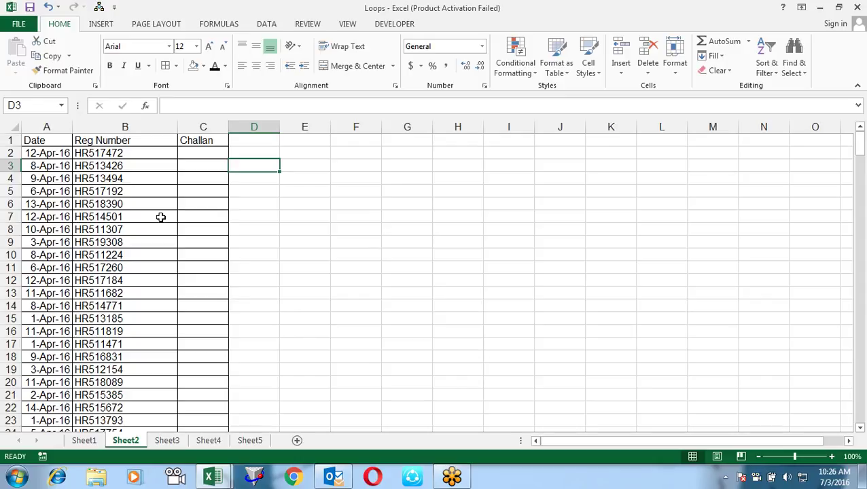
key("Left")
key("Up")
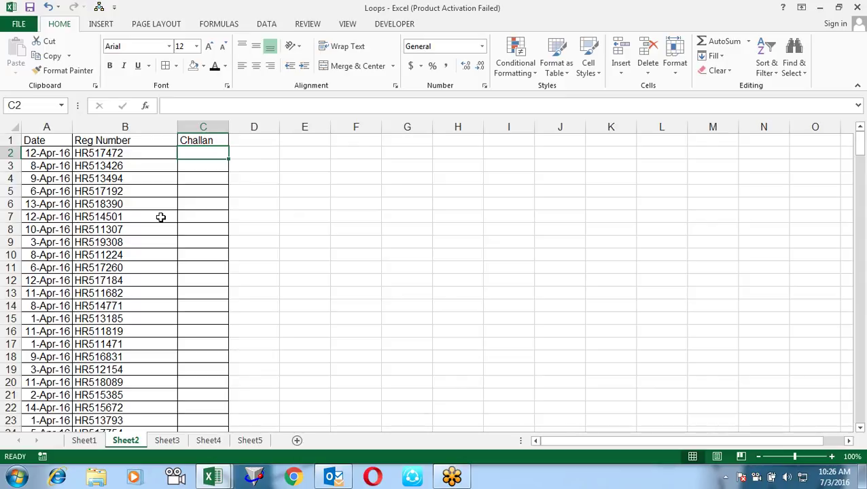
key("Left")
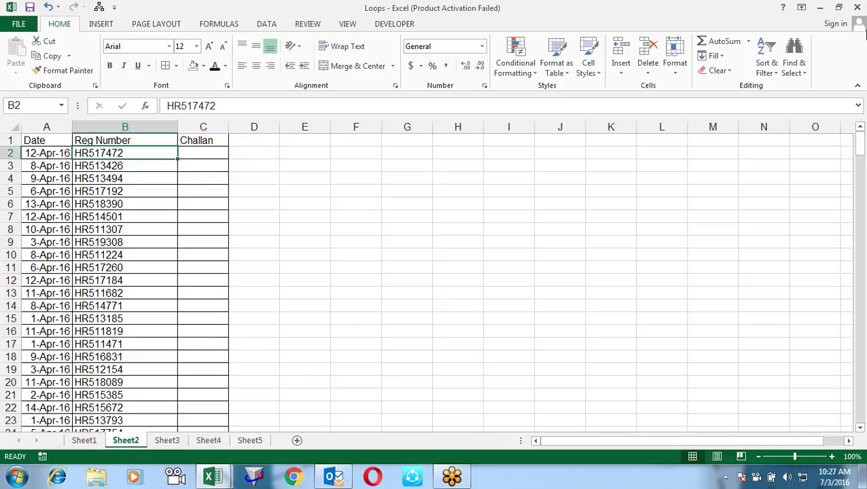
Step: Close Loops.xlsm and choose Save when prompted about unsaved changes
left_click(856, 8)
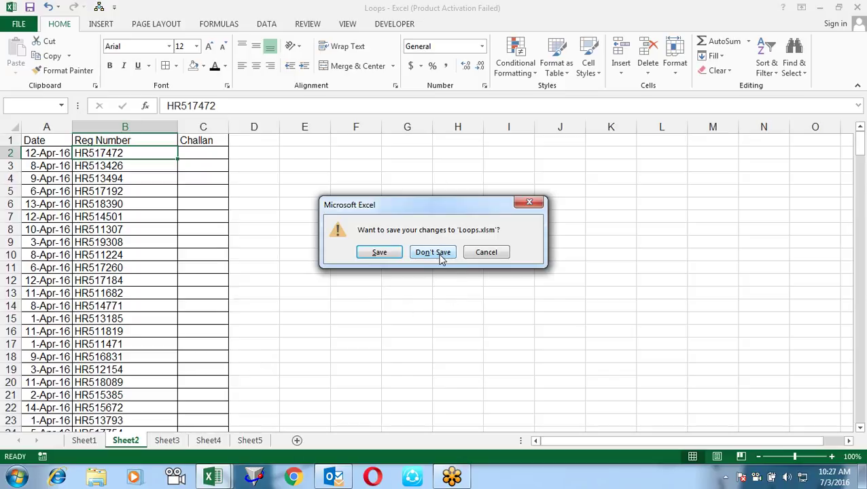
left_click(372, 255)
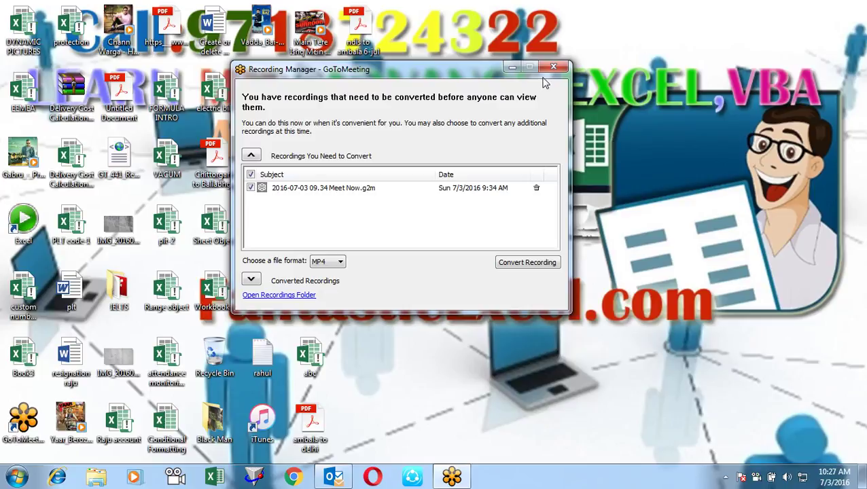